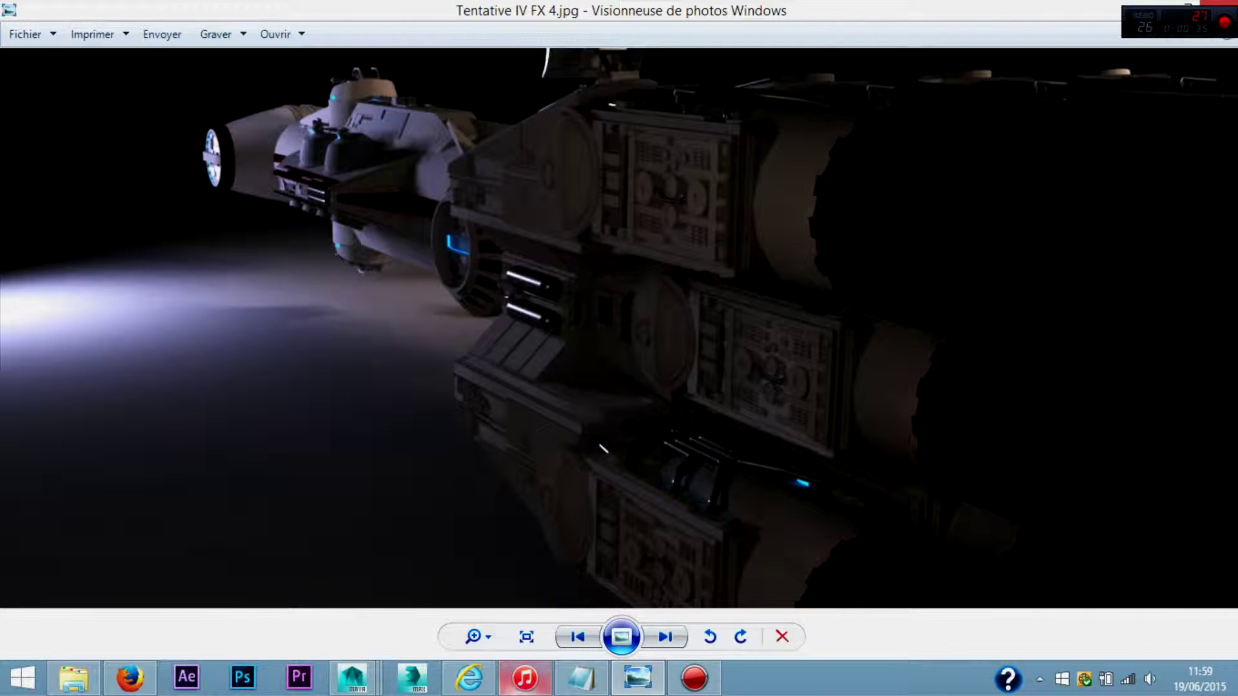
# Bring Maya's main window forward and minimize the Hypershade and Render View windows.
pyautogui.click(351, 677)
pyautogui.click(709, 583)
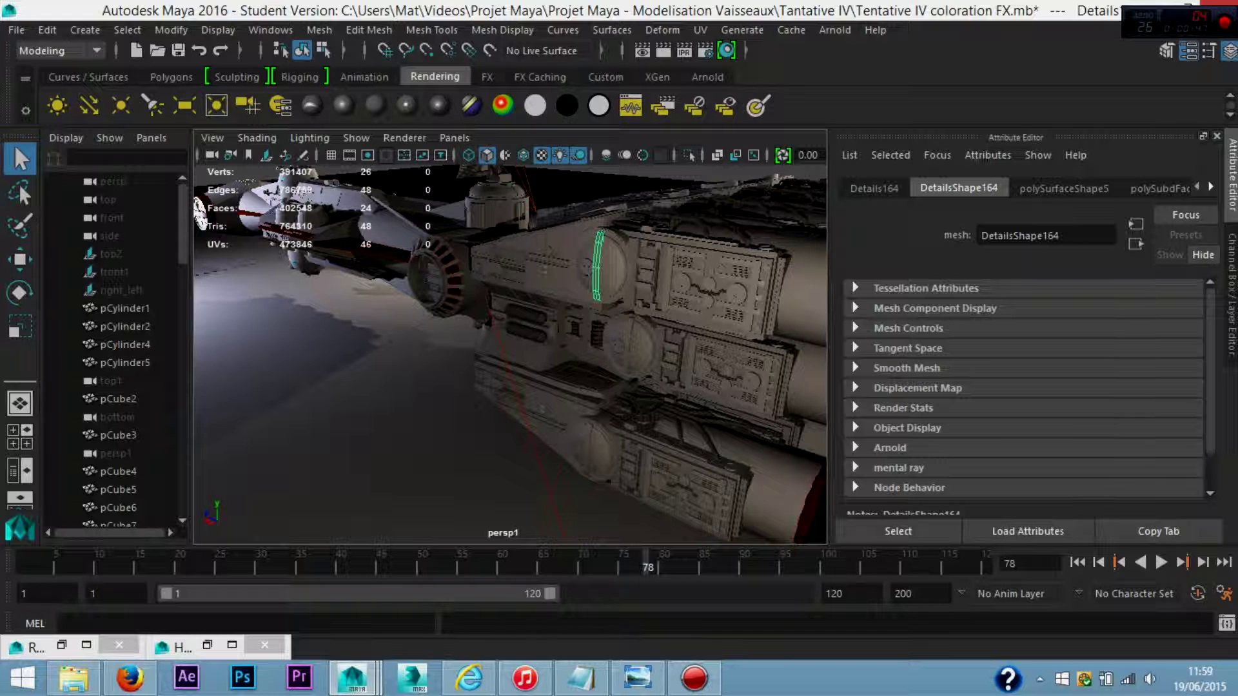
# Select the Reacteur engine mesh on the ship's hull.
pyautogui.click(271, 30)
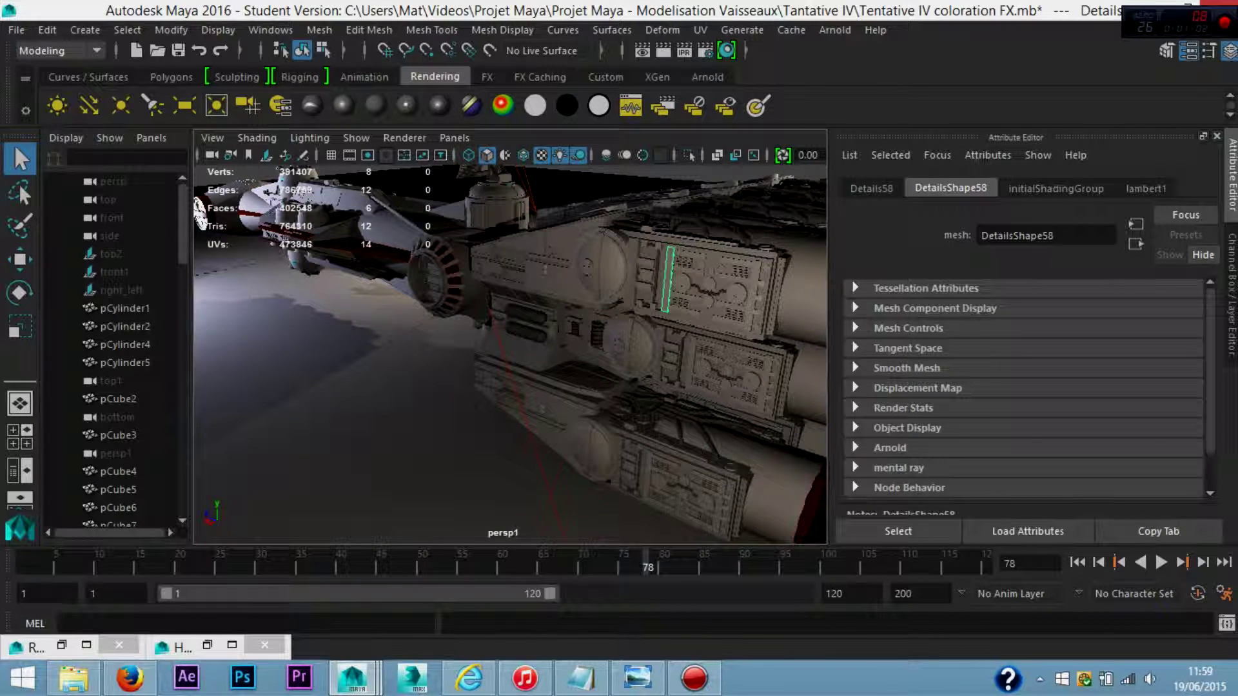
pyautogui.hotkey('ctrl', 'z')
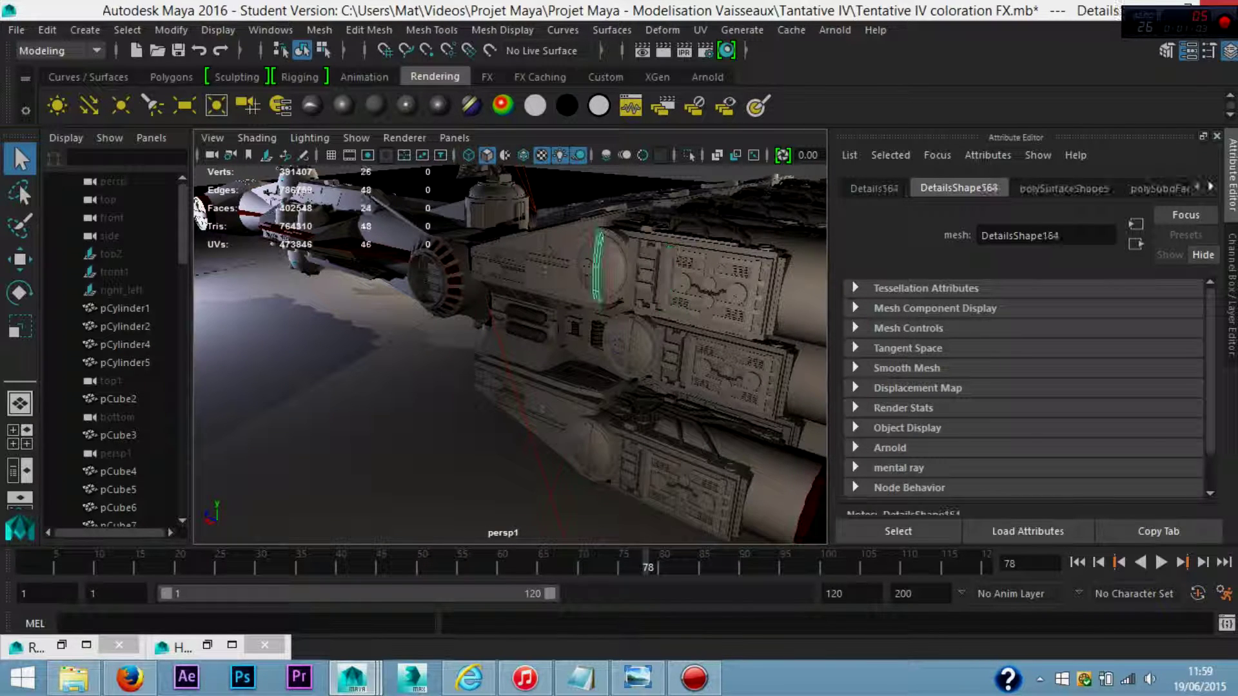
pyautogui.click(645, 290)
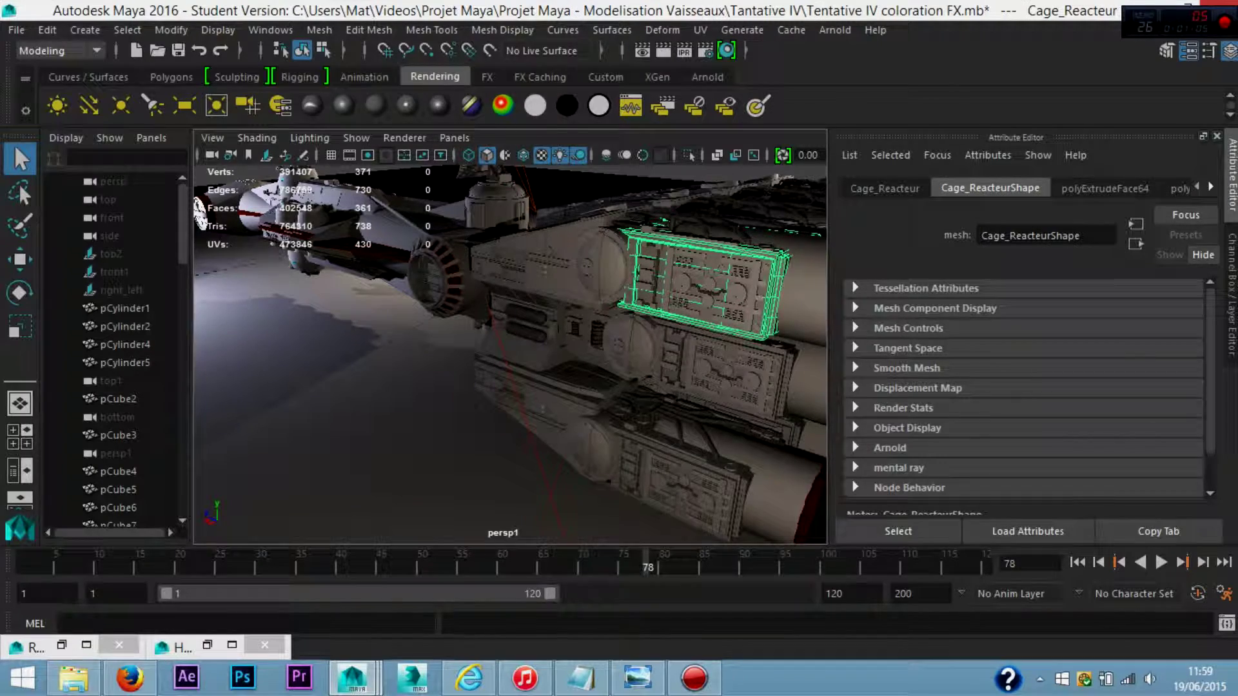
pyautogui.rightClick(764, 155)
pyautogui.click(774, 239)
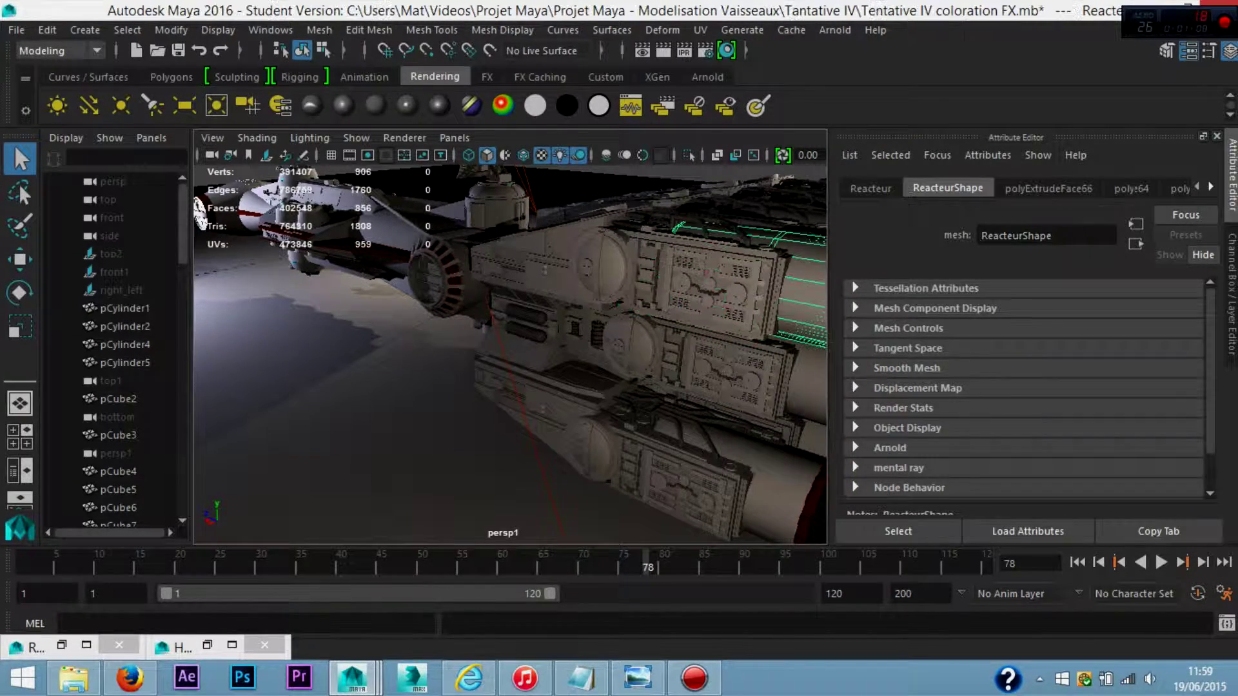
# Switch Reacteur to face mode and select all its faces, f[0:855].
pyautogui.rightClick(805, 155)
pyautogui.click(807, 236)
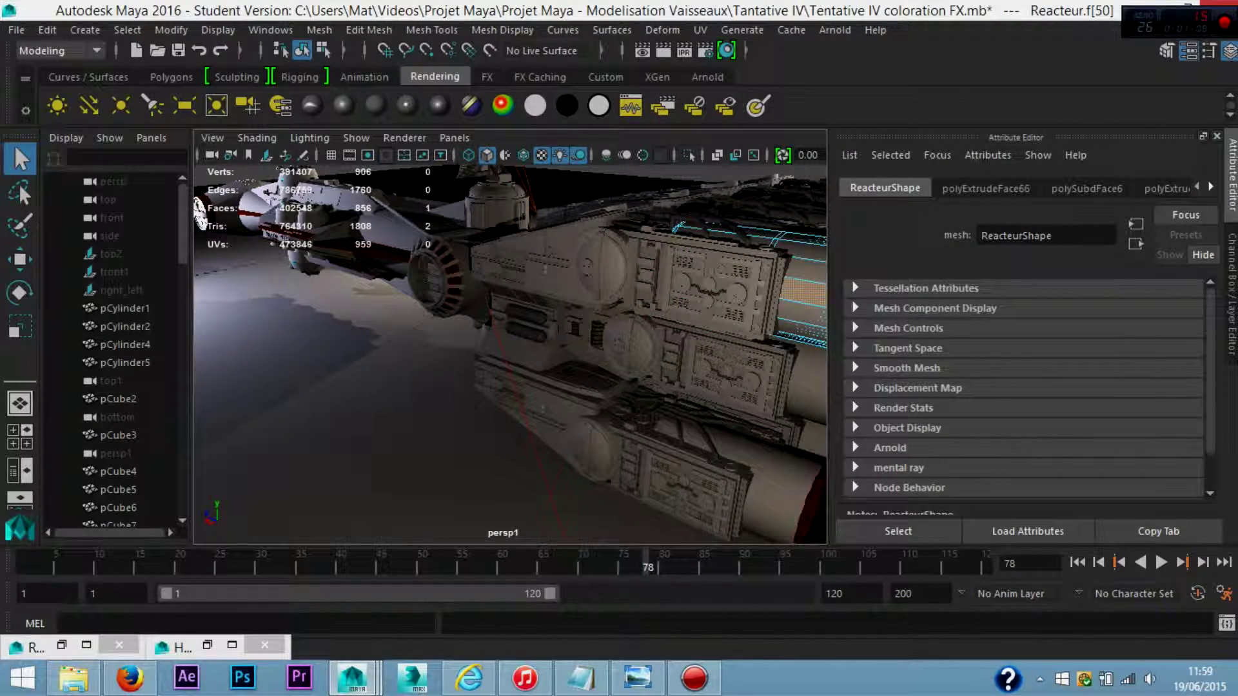
pyautogui.moveTo(200, 210)
pyautogui.keyDown('alt'); pyautogui.mouseDown()
pyautogui.moveTo(280, 249)
pyautogui.moveTo(198, 211)
pyautogui.mouseUp(); pyautogui.keyUp('alt')
pyautogui.hotkey('ctrl', 'shift', 'a')
pyautogui.moveTo(200, 210)
pyautogui.keyDown('alt'); pyautogui.mouseDown()
pyautogui.moveTo(280, 248)
pyautogui.moveTo(200, 210)
pyautogui.mouseUp(); pyautogui.keyUp('alt')
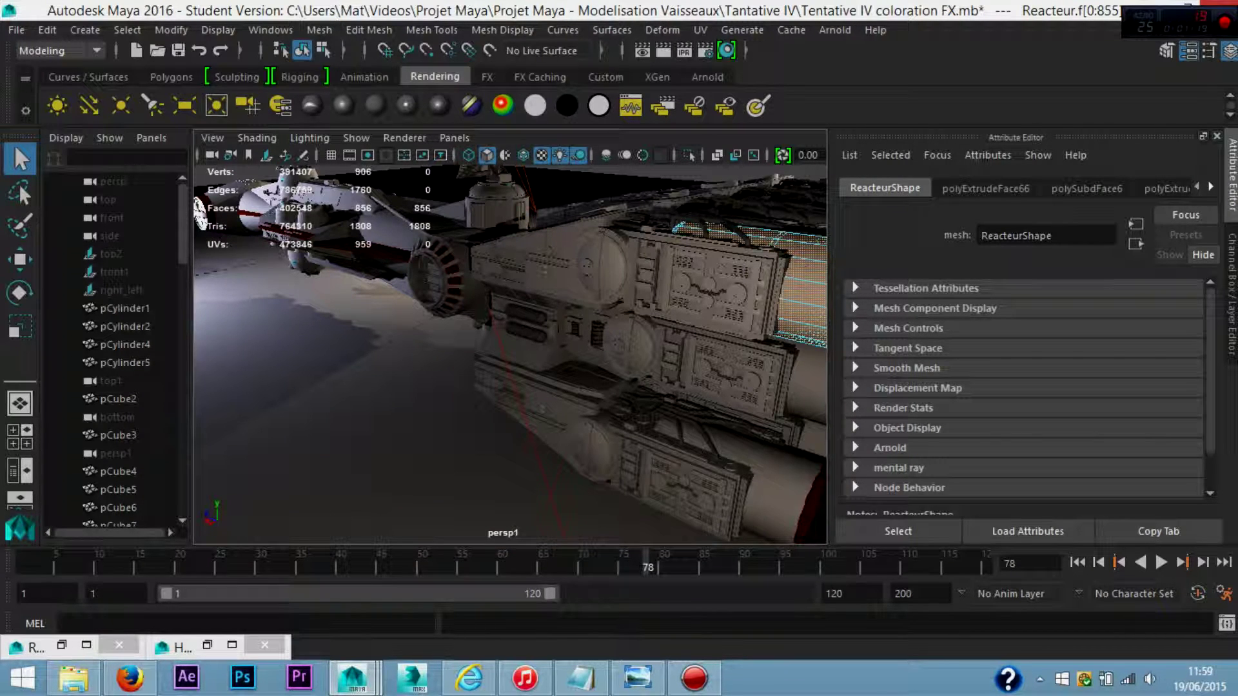
# Open the Hypershade and move it to the lower left, clear of the ship.
pyautogui.click(727, 51)
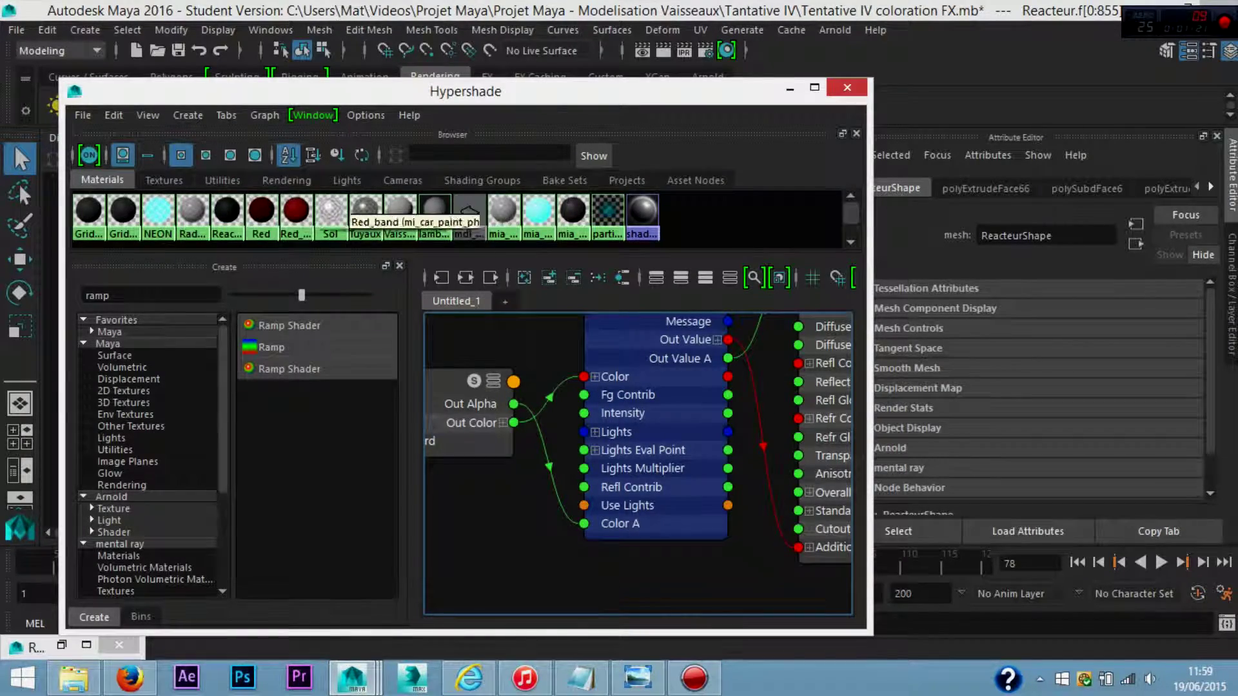
pyautogui.rightClick(434, 209)
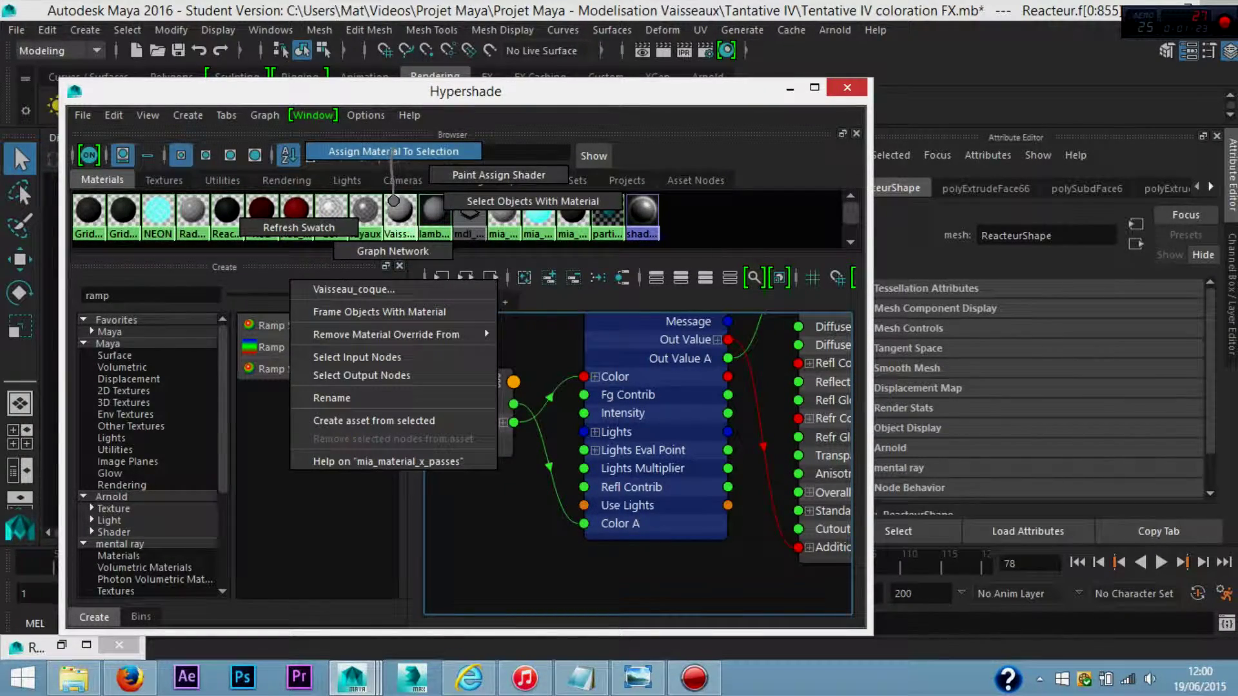
pyautogui.moveTo(465, 91); pyautogui.dragTo(280, 407)
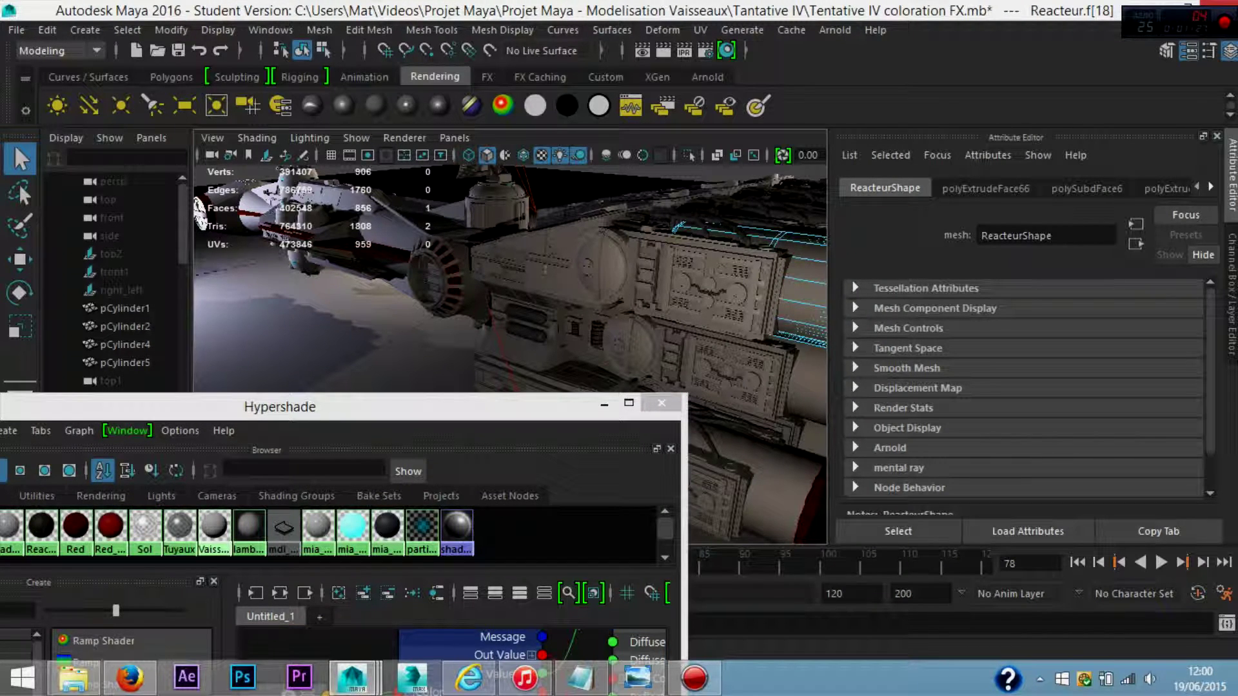
# Select the engine cylinder pCylinder5 and switch it to face selection.
pyautogui.click(806, 271)
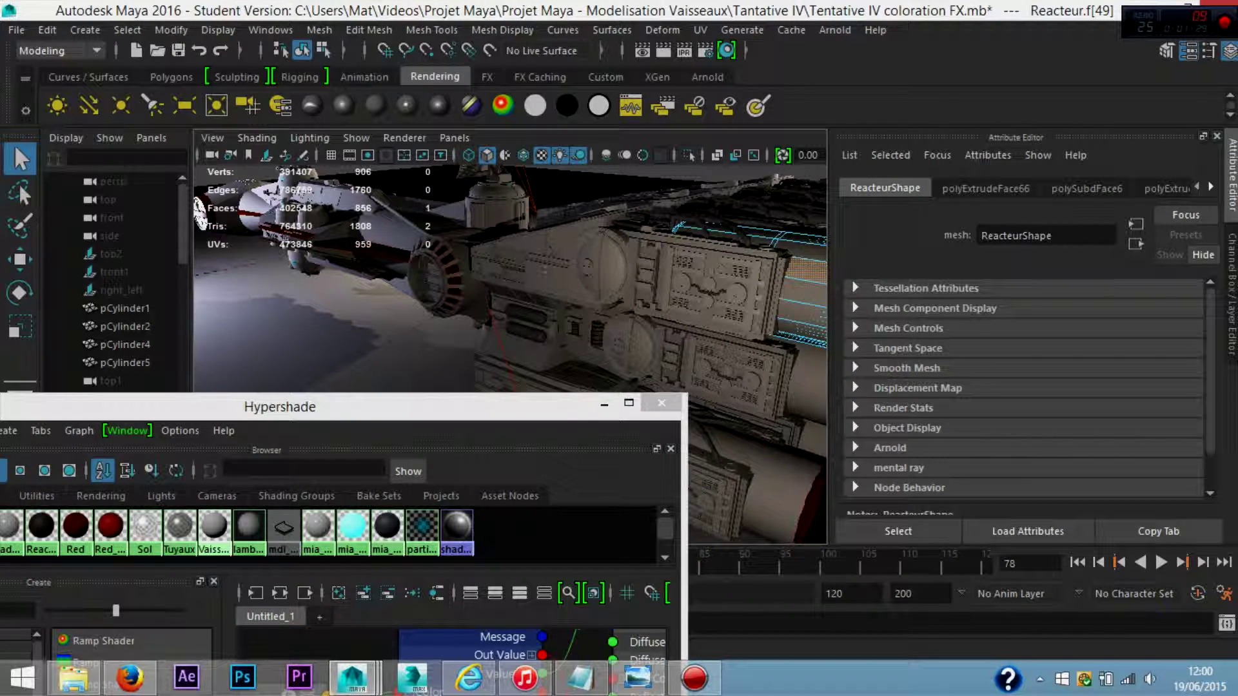
pyautogui.click(444, 271)
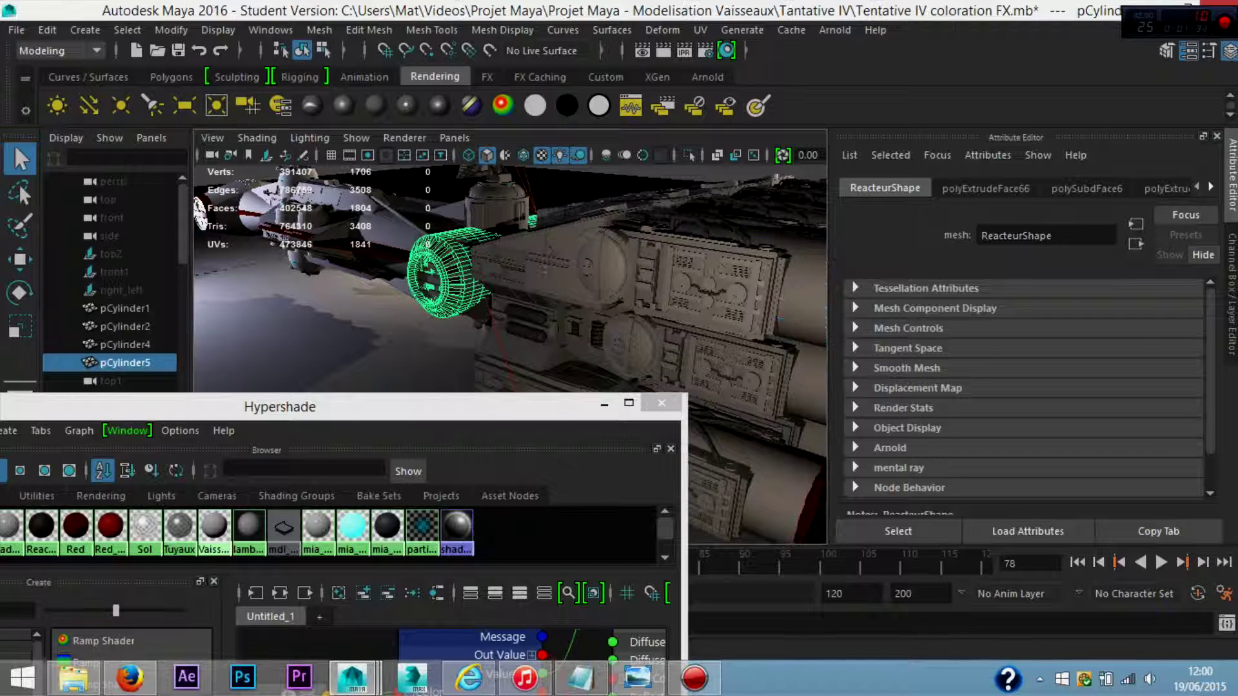
pyautogui.scroll(3, 426, 193)
pyautogui.rightClick(425, 156)
pyautogui.click(427, 205)
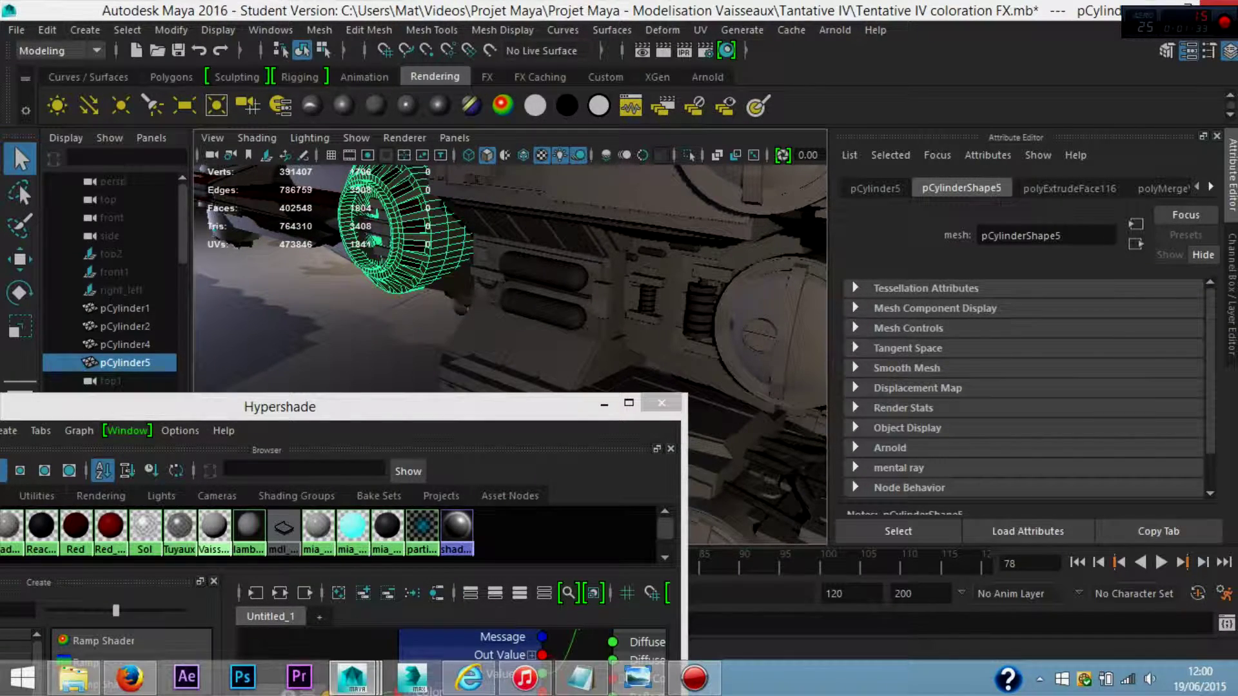
pyautogui.click(410, 155)
pyautogui.rightClick(410, 155)
pyautogui.click(489, 130)
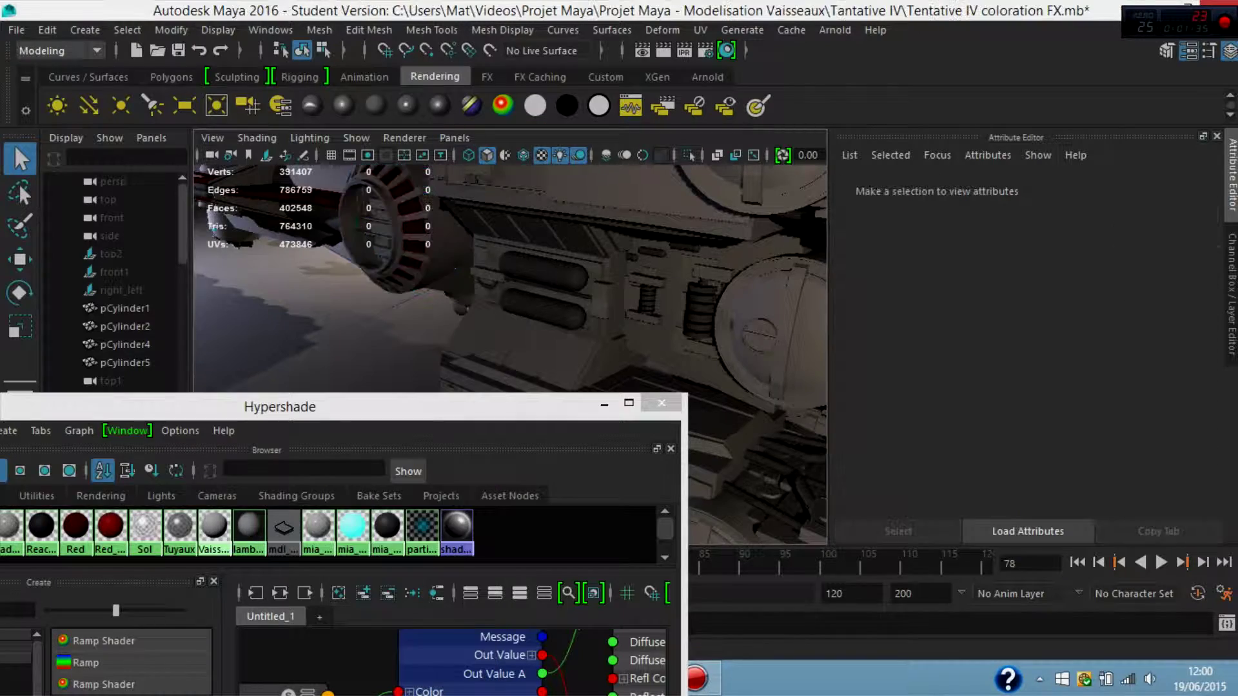
pyautogui.rightClick(387, 140)
pyautogui.click(390, 191)
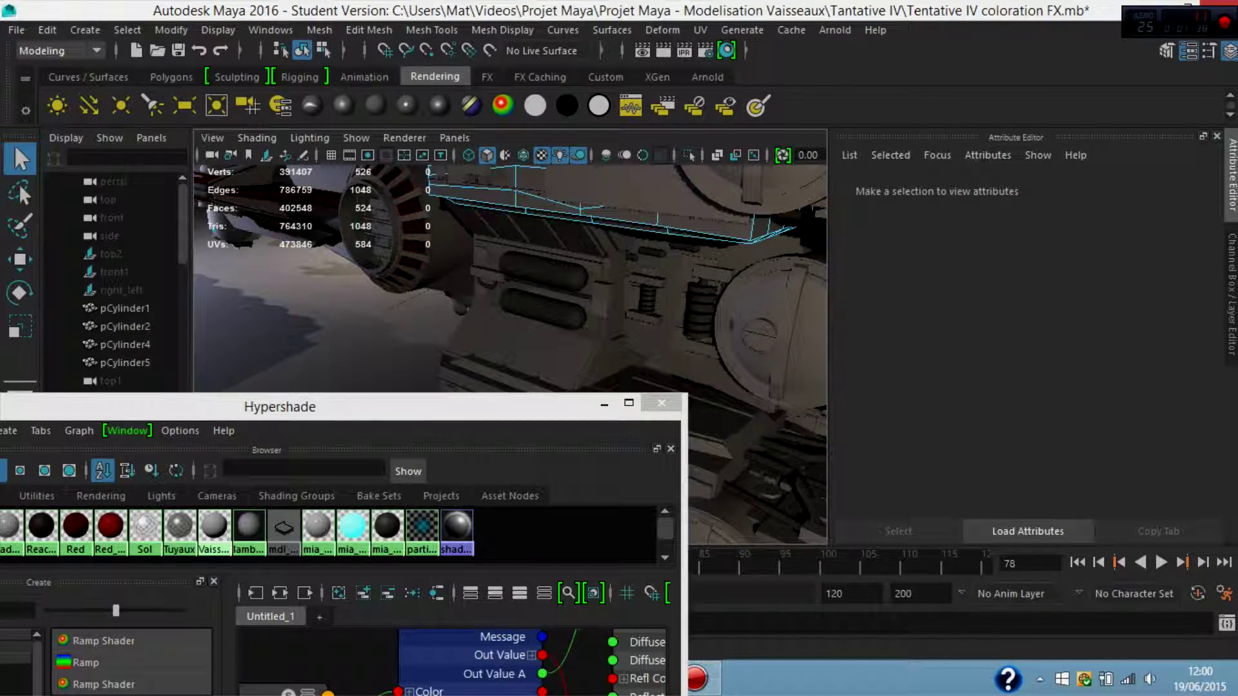
# Select faces on pCylinder5, orbit the view, and return to object-mode selection.
pyautogui.rightClick(419, 157)
pyautogui.click(431, 173)
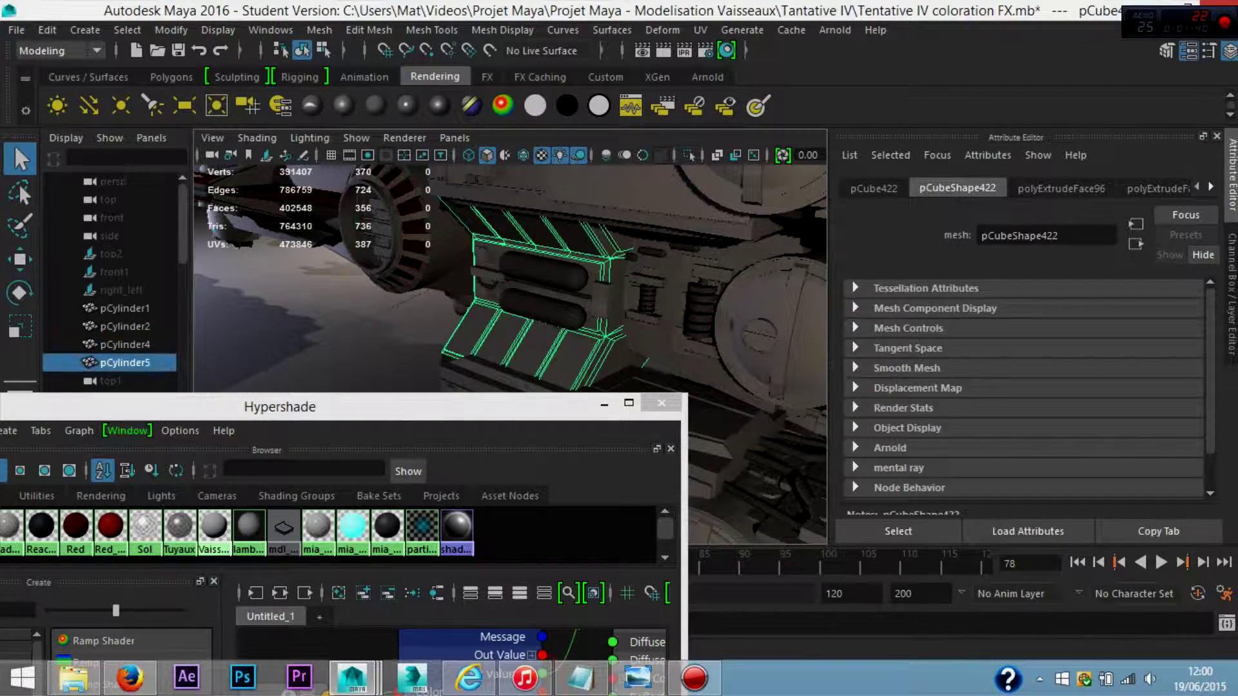
pyautogui.rightClick(386, 206)
pyautogui.click(377, 240)
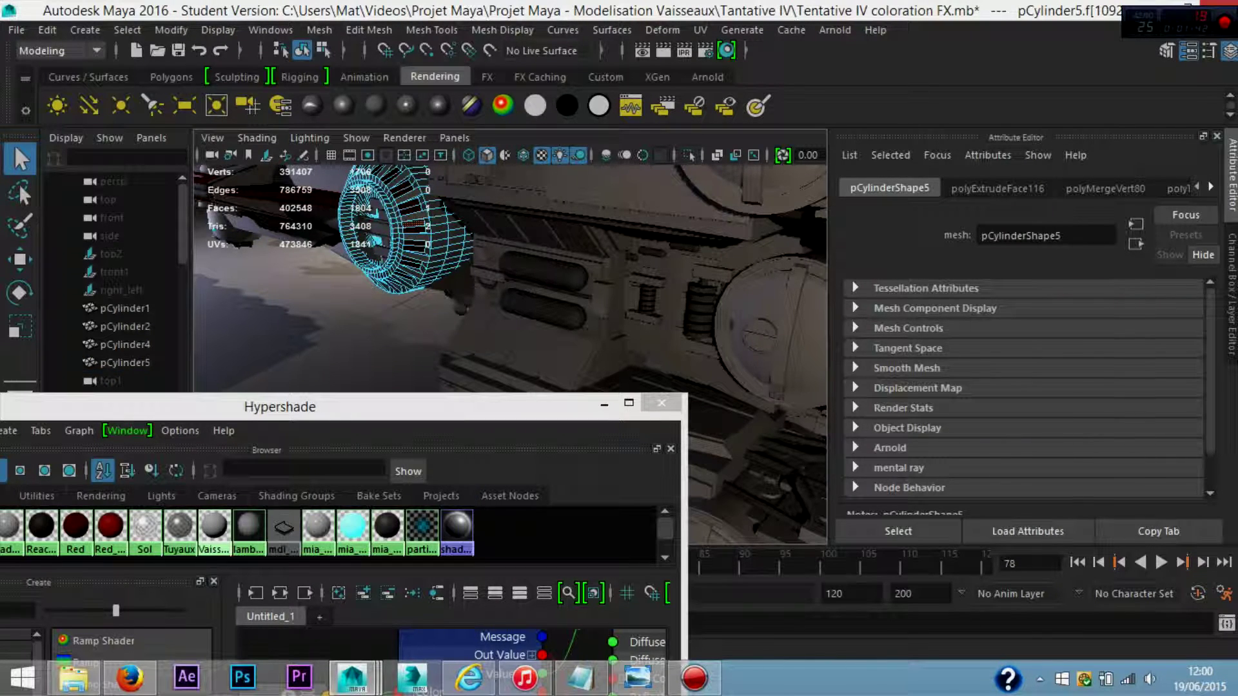
pyautogui.scroll(-3, 509, 354)
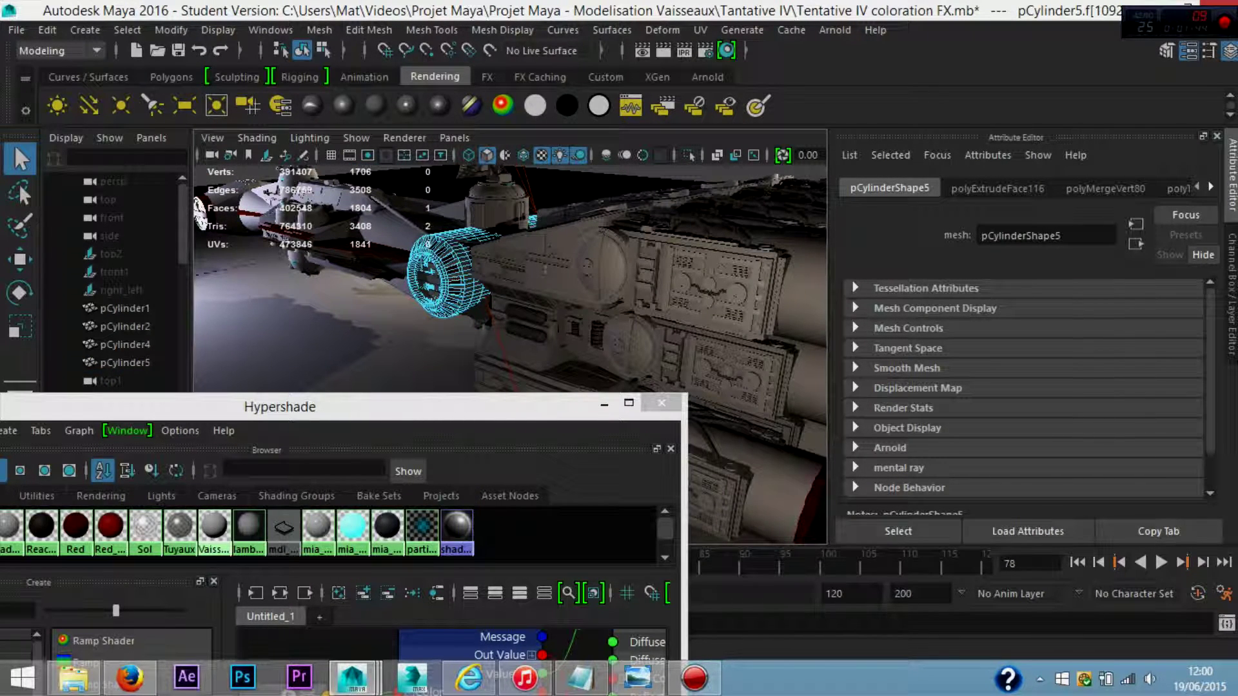
pyautogui.keyDown('alt'); pyautogui.moveTo(199, 210); pyautogui.dragTo(280, 248); pyautogui.keyUp('alt')
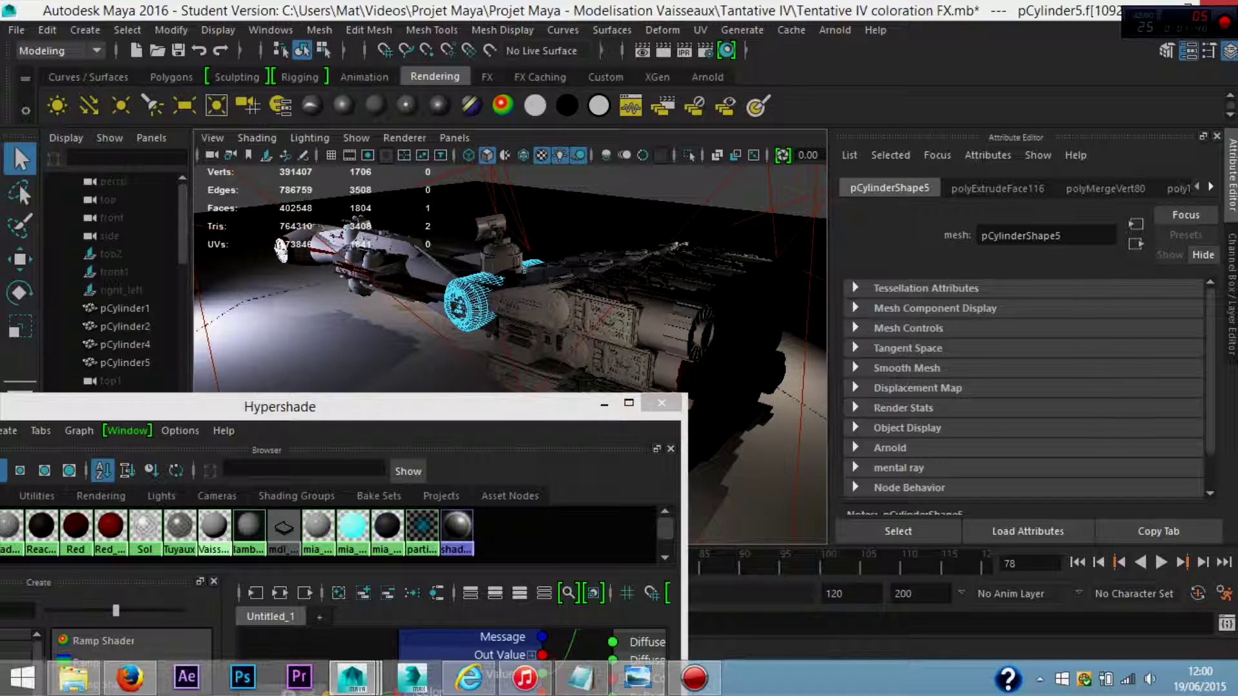
pyautogui.press('F8')
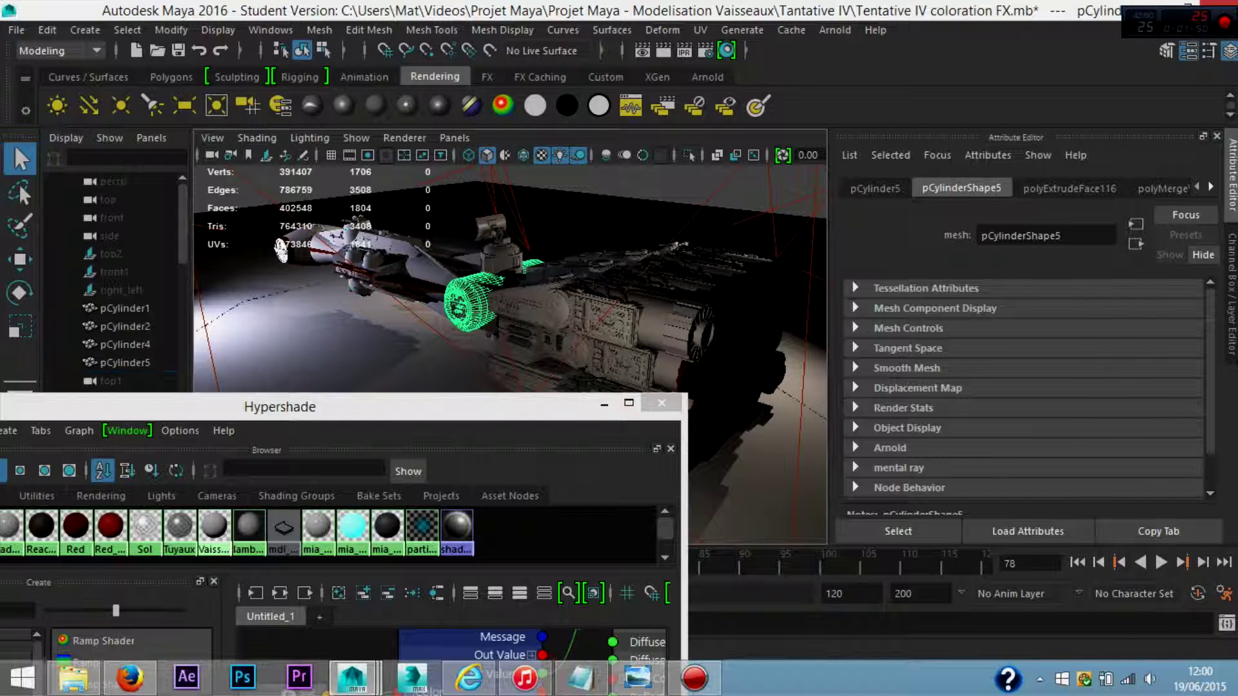
pyautogui.press('Right')
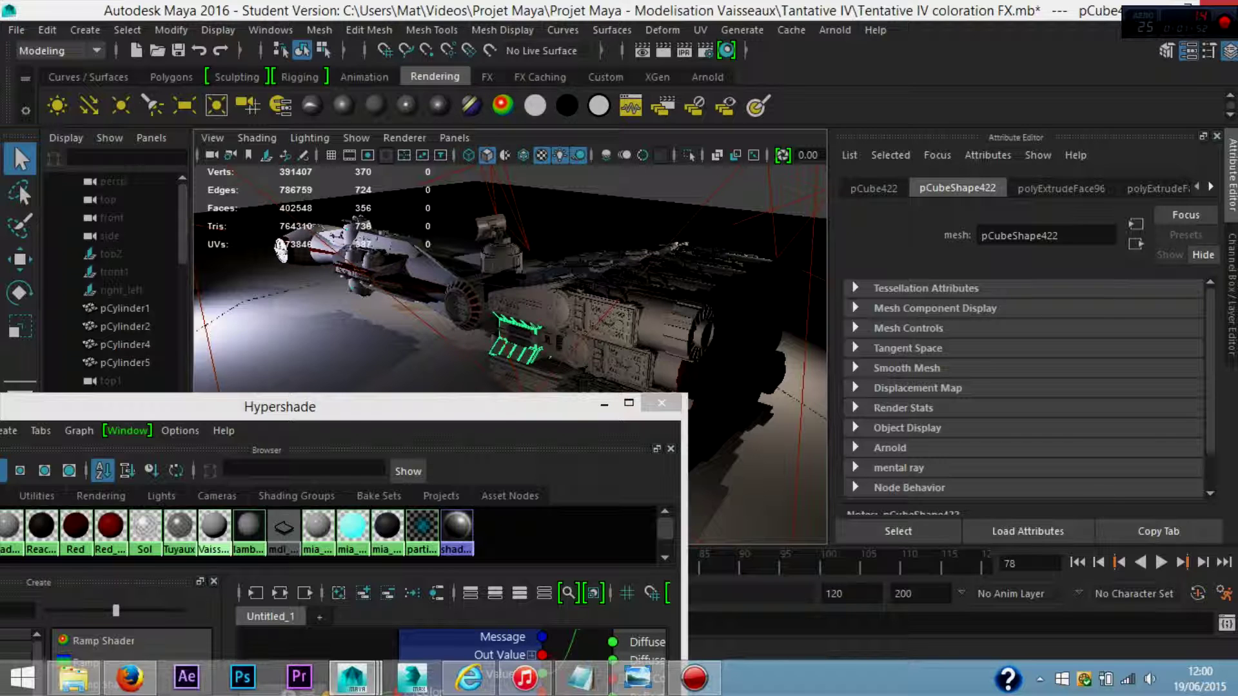
pyautogui.click(281, 249)
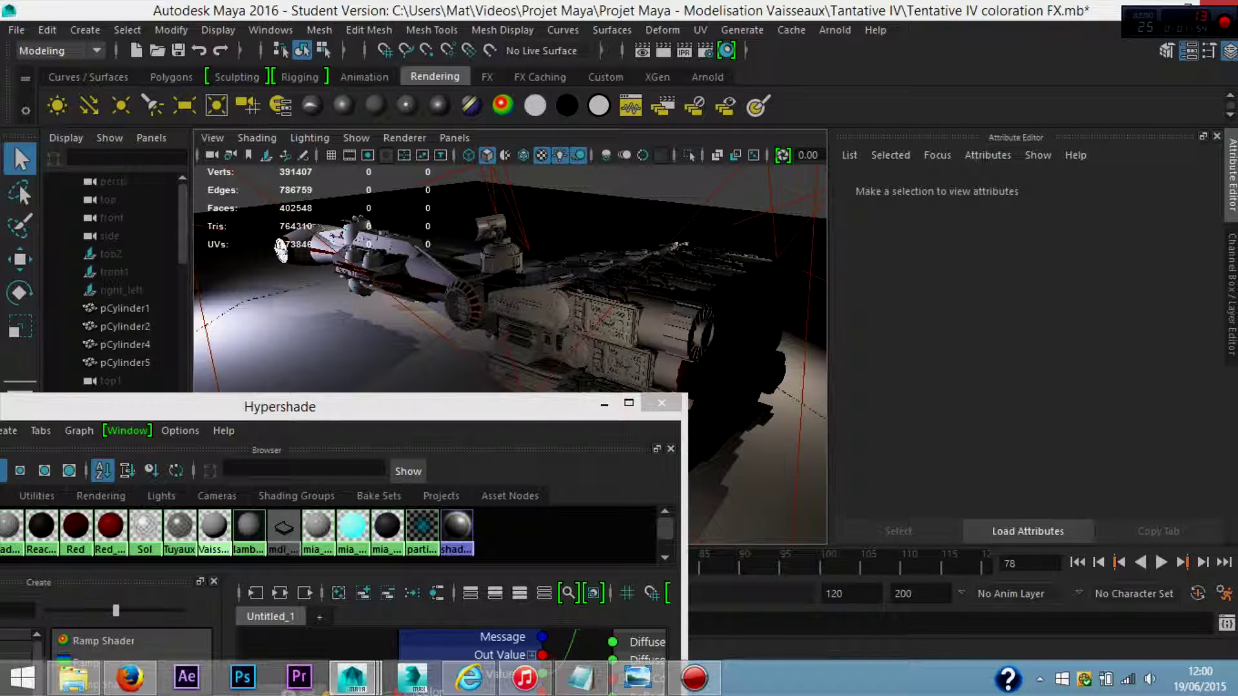
pyautogui.hotkey('ctrl', 'z')
# Zoom into the render's glowing engine details, then minimize Photo Viewer.
pyautogui.click(280, 248)
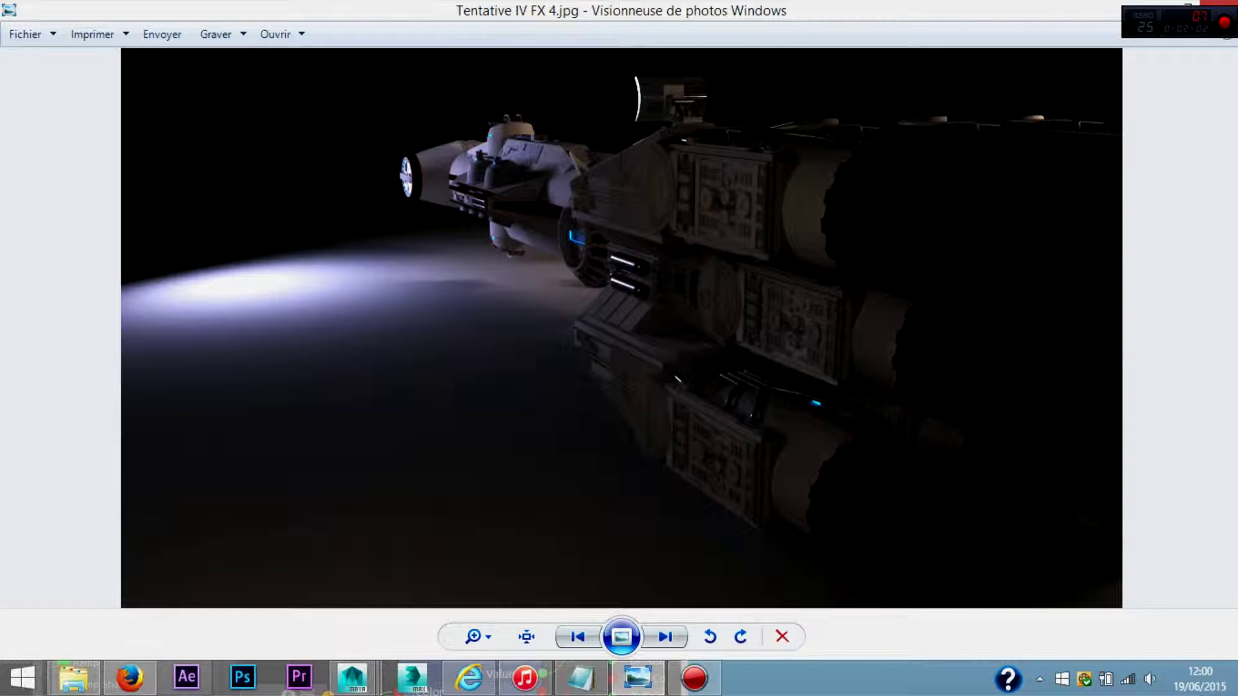
pyautogui.scroll(3, 619, 328)
pyautogui.scroll(-1, 619, 327)
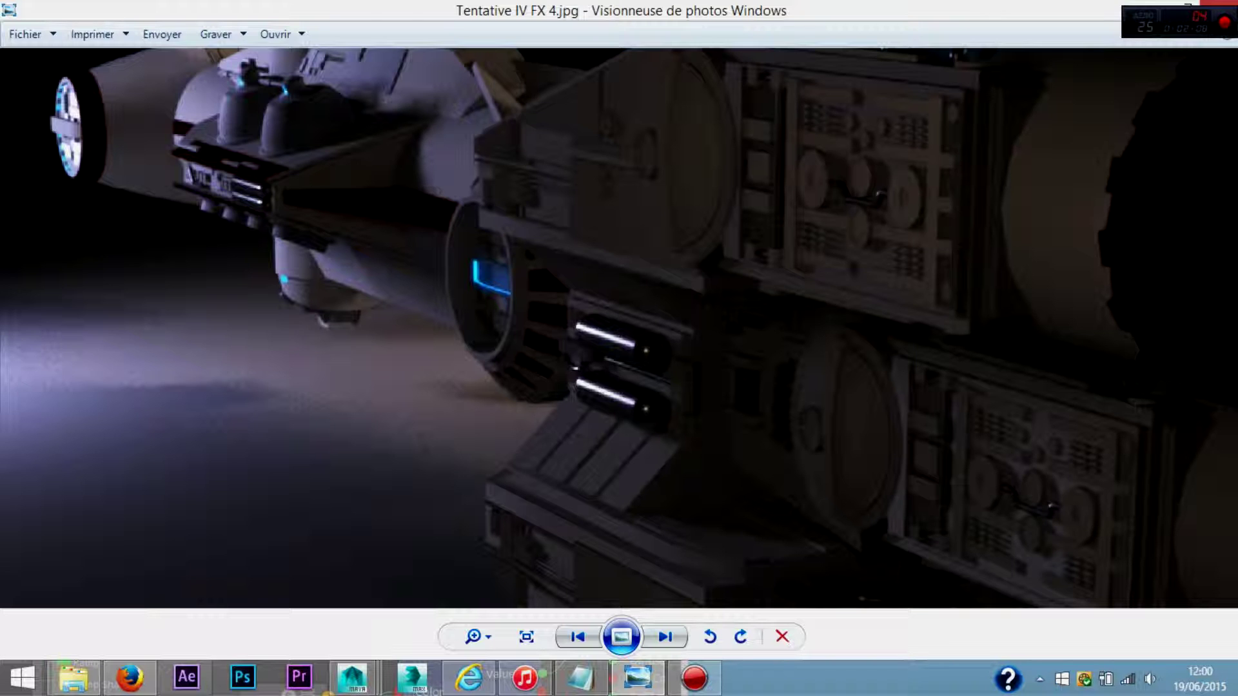
pyautogui.scroll(-1, 619, 327)
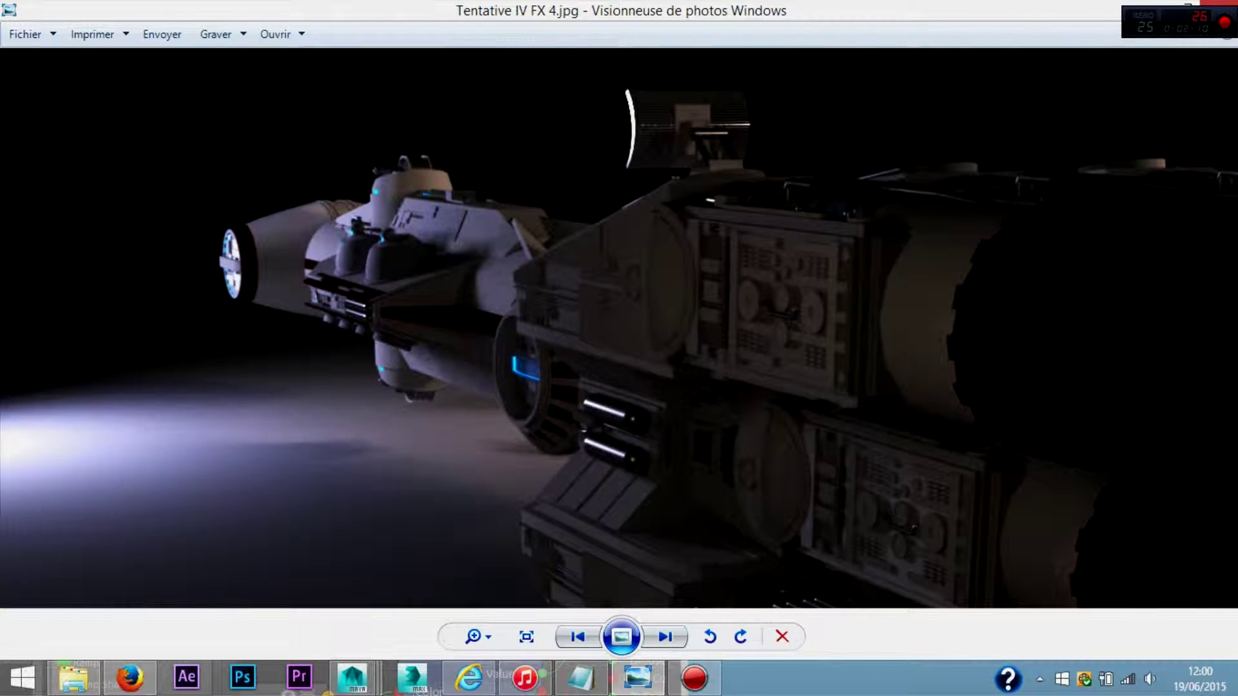
pyautogui.press('super+Down')
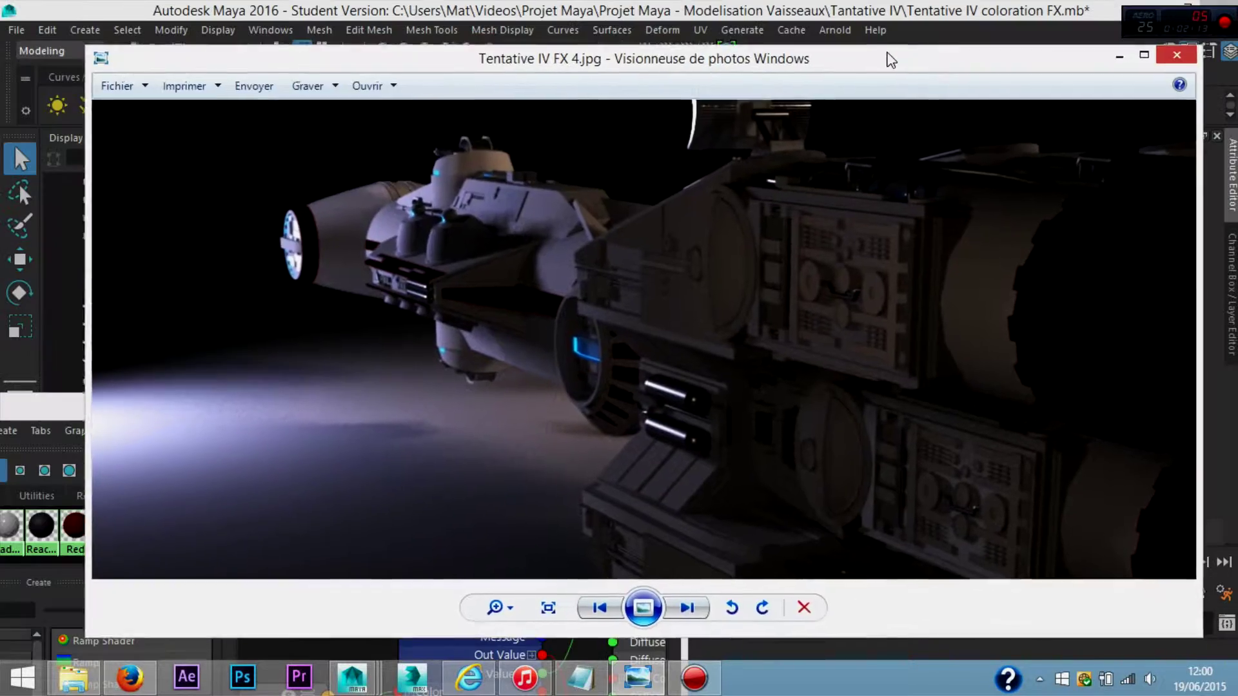
pyautogui.press('super+Down')
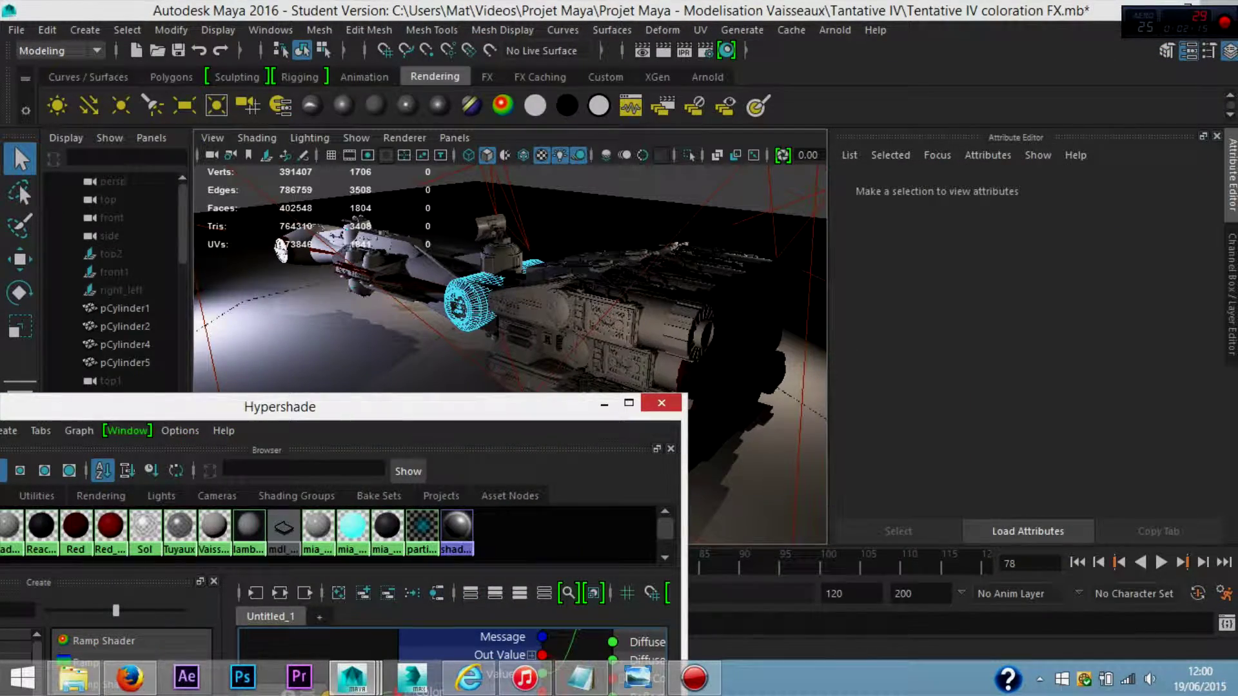
# Search 'mia' in the Hypershade Create panel and create a mia_material_x_passes node.
pyautogui.click(464, 303)
pyautogui.click(629, 403)
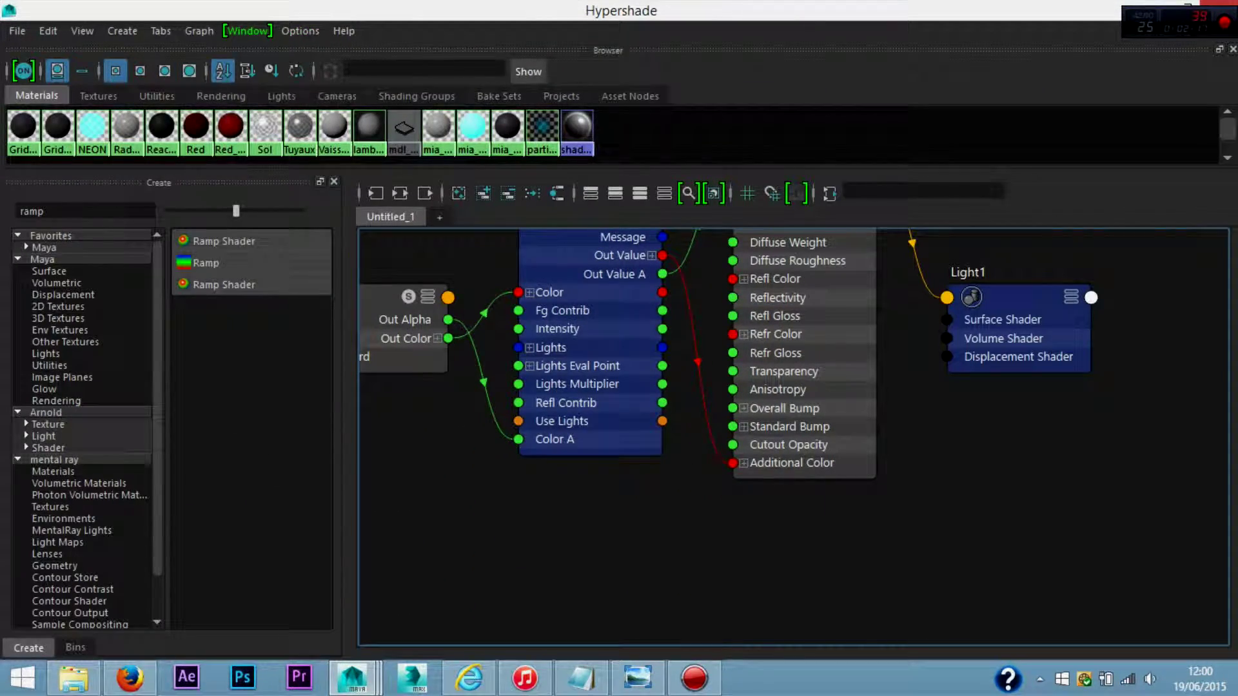
pyautogui.scroll(4, 519, 532)
pyautogui.scroll(-4, 519, 531)
pyautogui.scroll(-8, 519, 532)
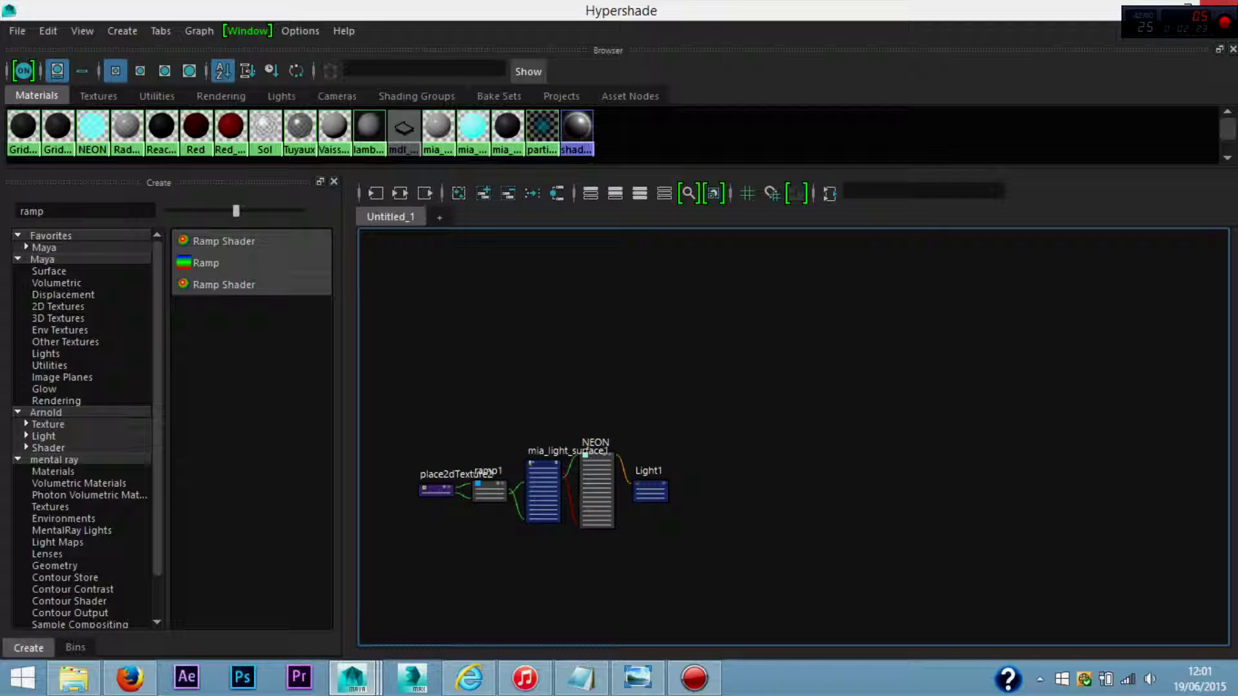
pyautogui.doubleClick(31, 210)
pyautogui.write('mi')
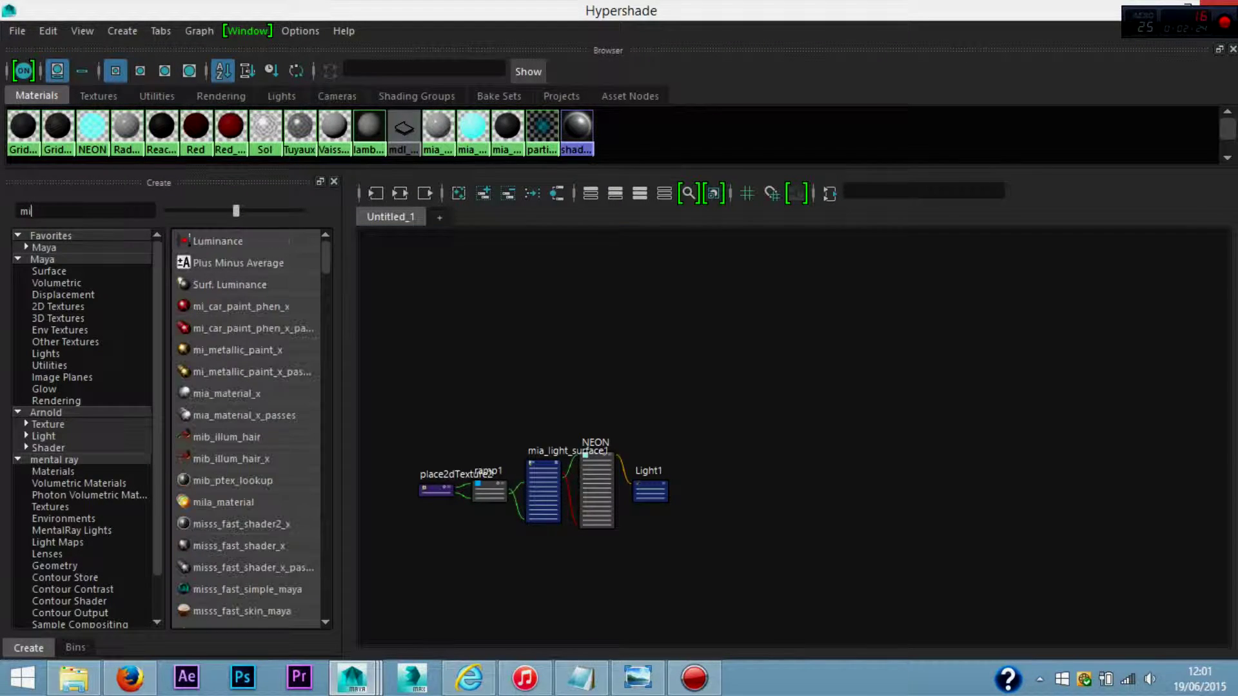
pyautogui.write('a')
pyautogui.click(245, 262)
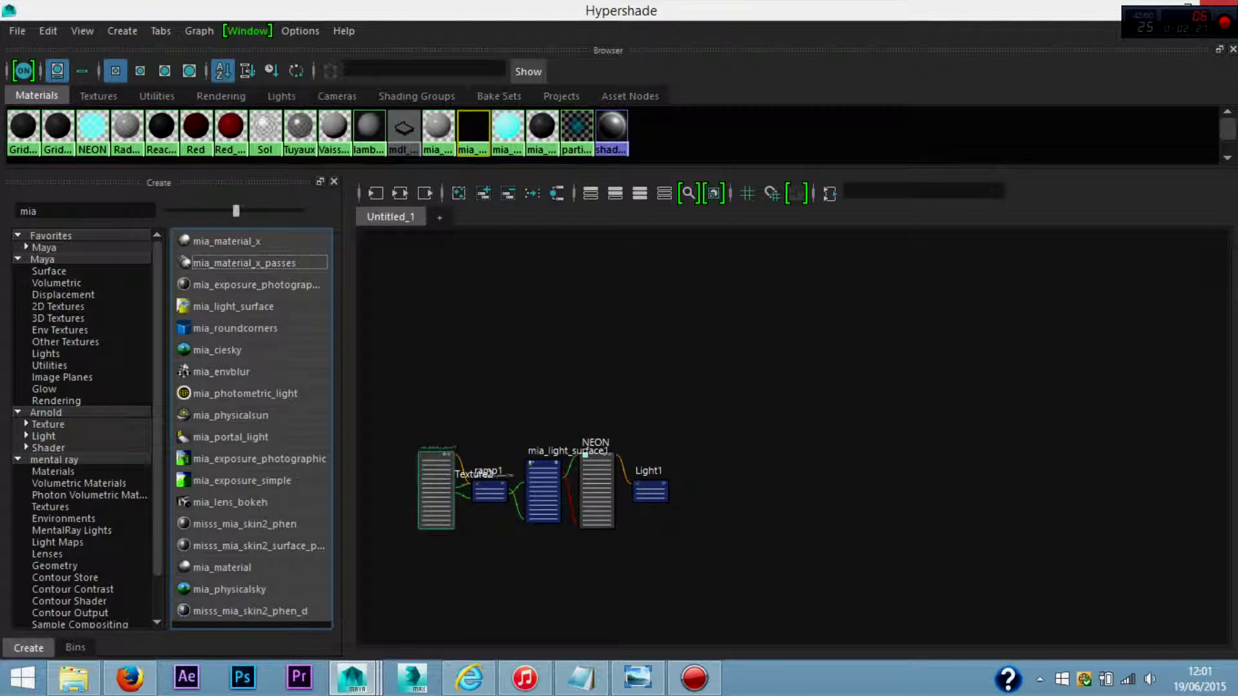
# Graph the new material's network and dock the Hypershade on the left half.
pyautogui.doubleClick(474, 19)
pyautogui.moveTo(474, 20); pyautogui.dragTo(462, 21)
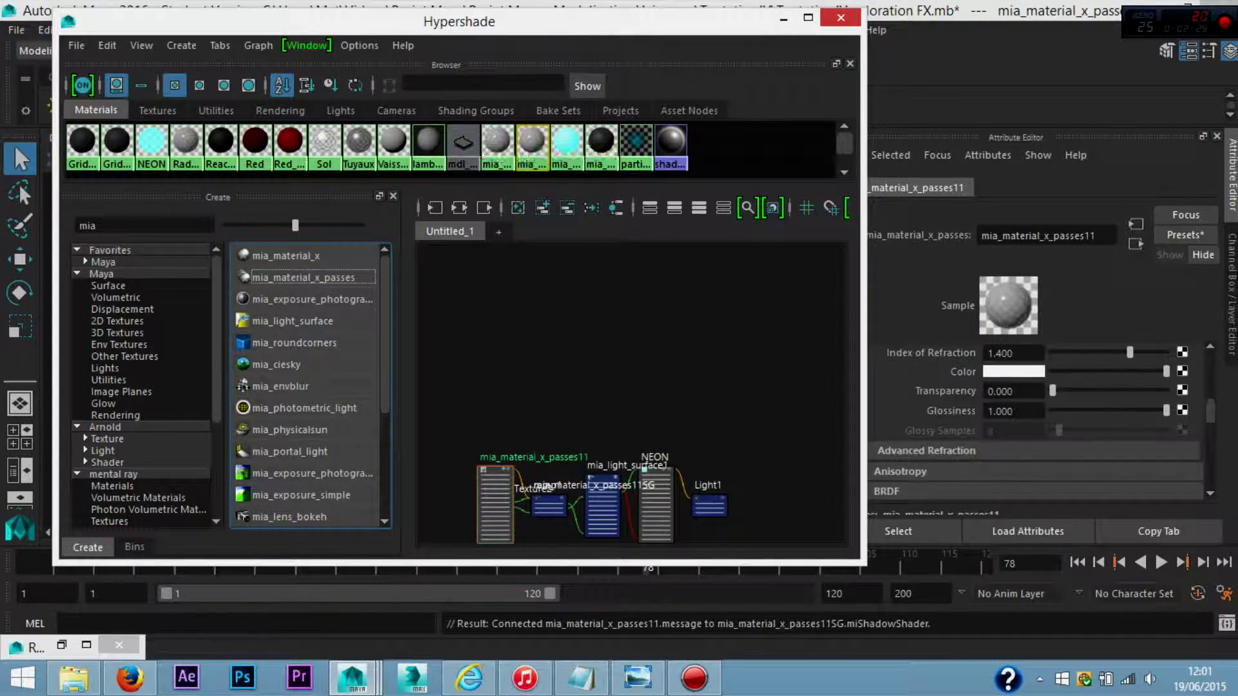
pyautogui.moveTo(524, 139); pyautogui.dragTo(532, 194, button='right')
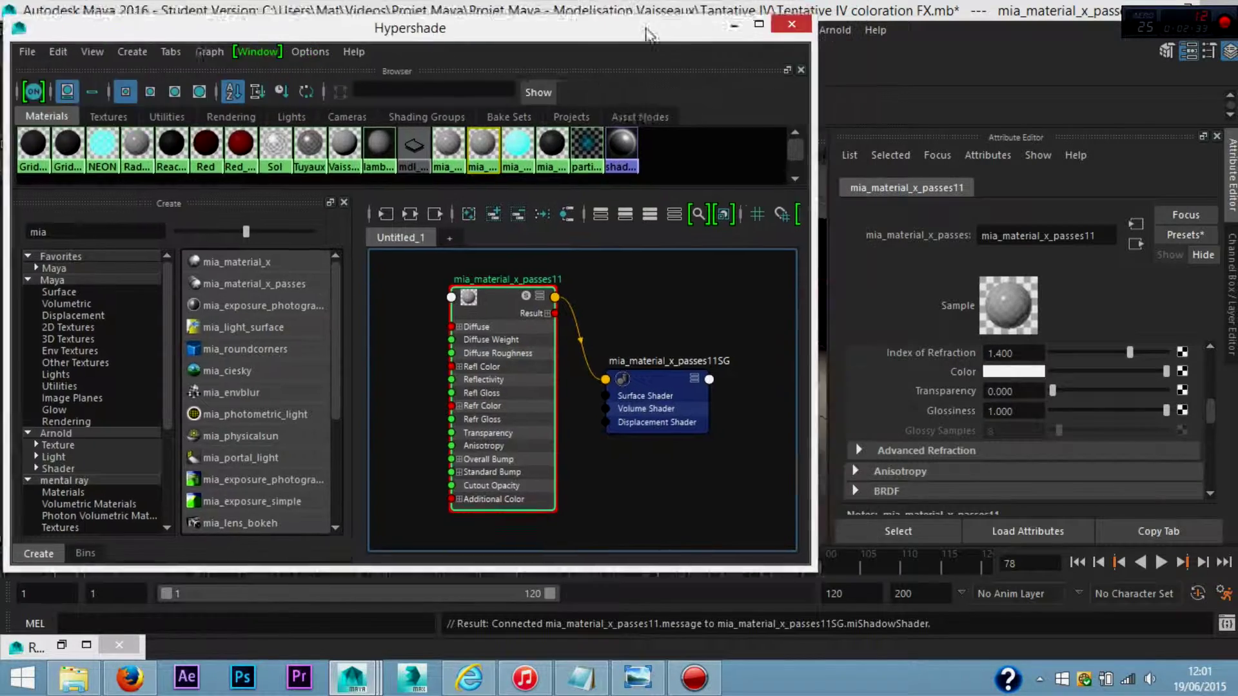
pyautogui.moveTo(459, 21); pyautogui.dragTo(3, 26)
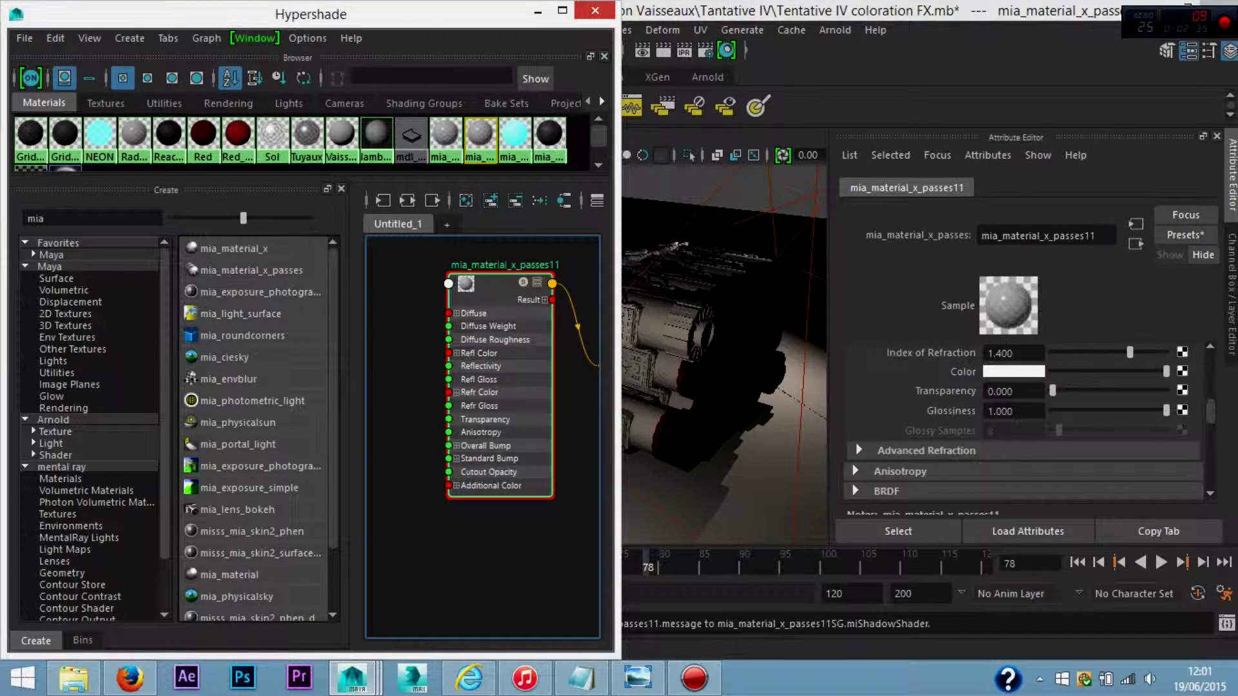
pyautogui.scroll(-2, 1024, 419)
pyautogui.scroll(-3, 1025, 419)
pyautogui.scroll(5, 1024, 419)
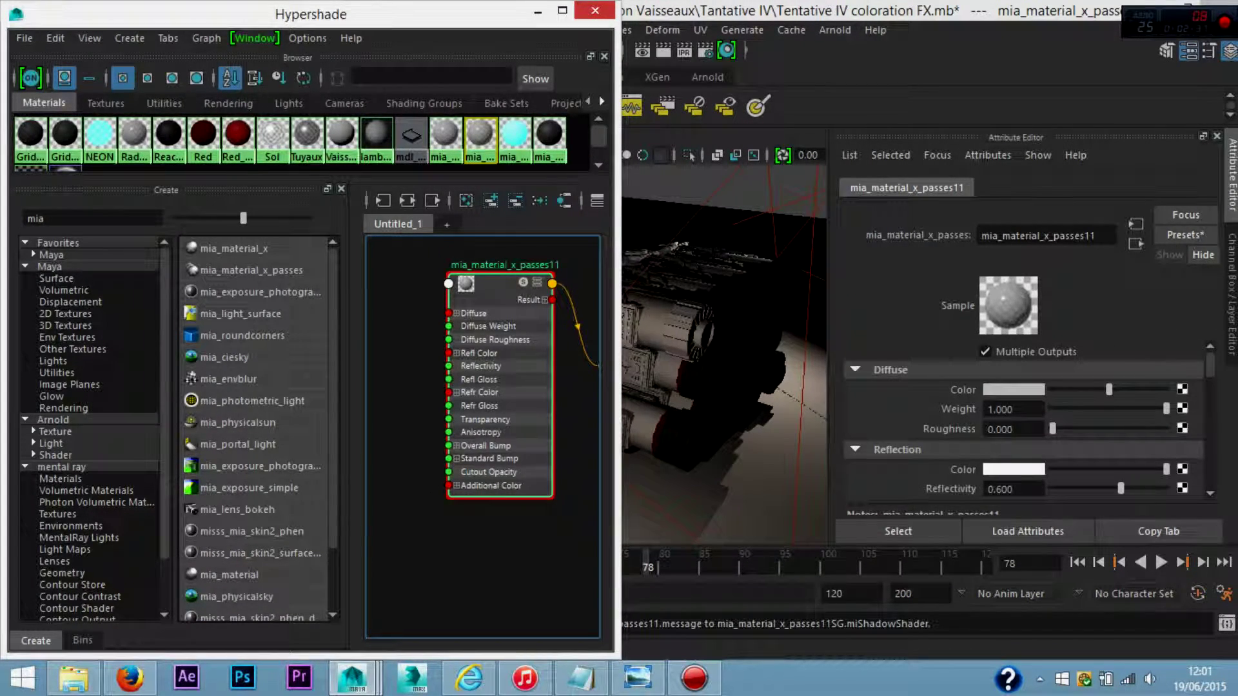
pyautogui.scroll(-2, 1024, 419)
pyautogui.scroll(-2, 1025, 418)
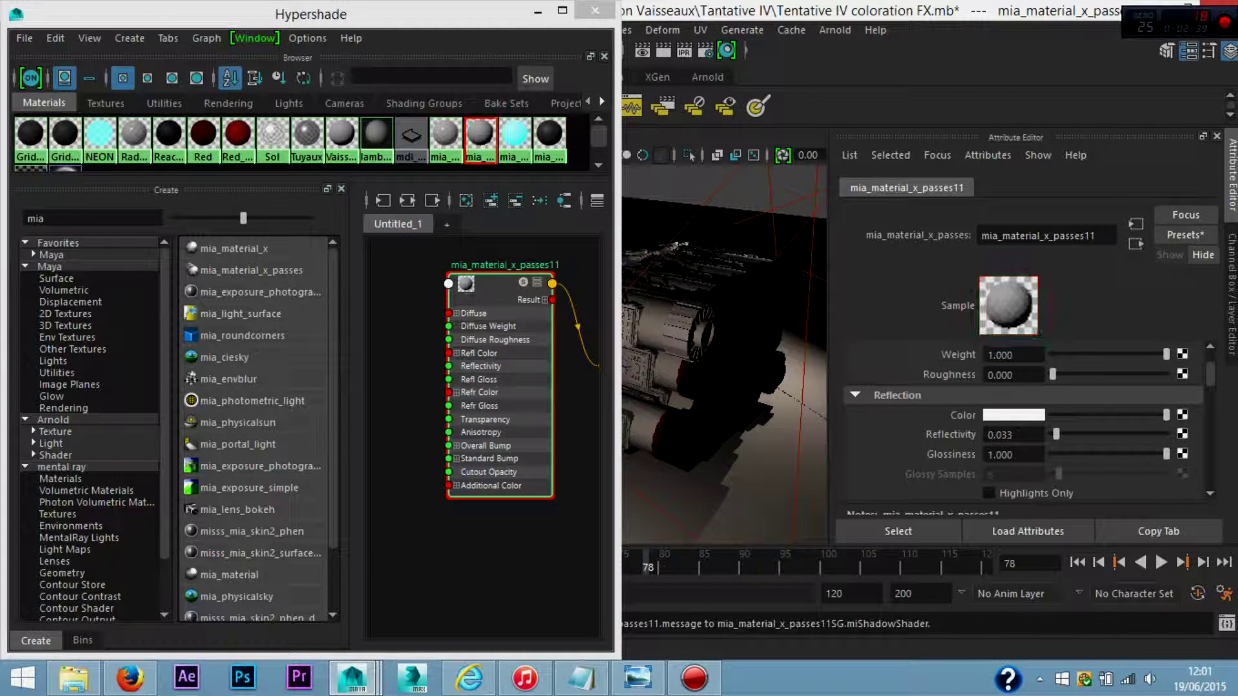
pyautogui.scroll(1, 1025, 419)
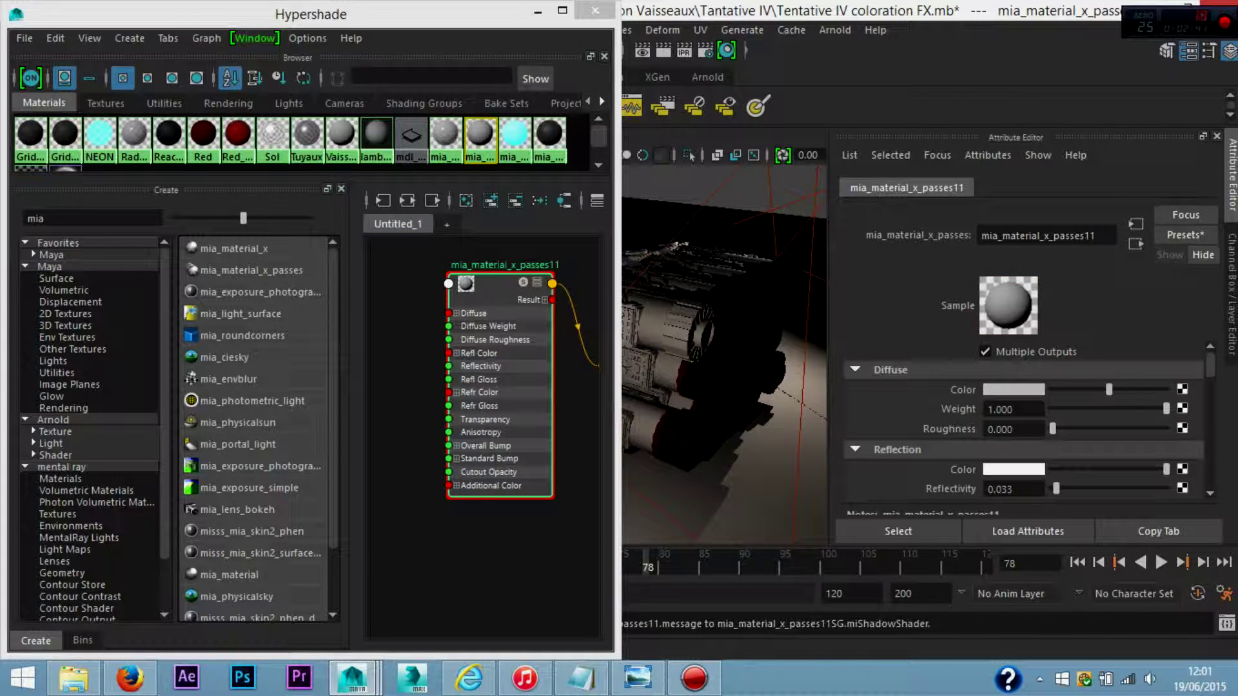
# Lighten the diffuse colour, blend in the Chrome preset at 90%, then undo two changes.
pyautogui.moveTo(1109, 389); pyautogui.dragTo(1125, 389)
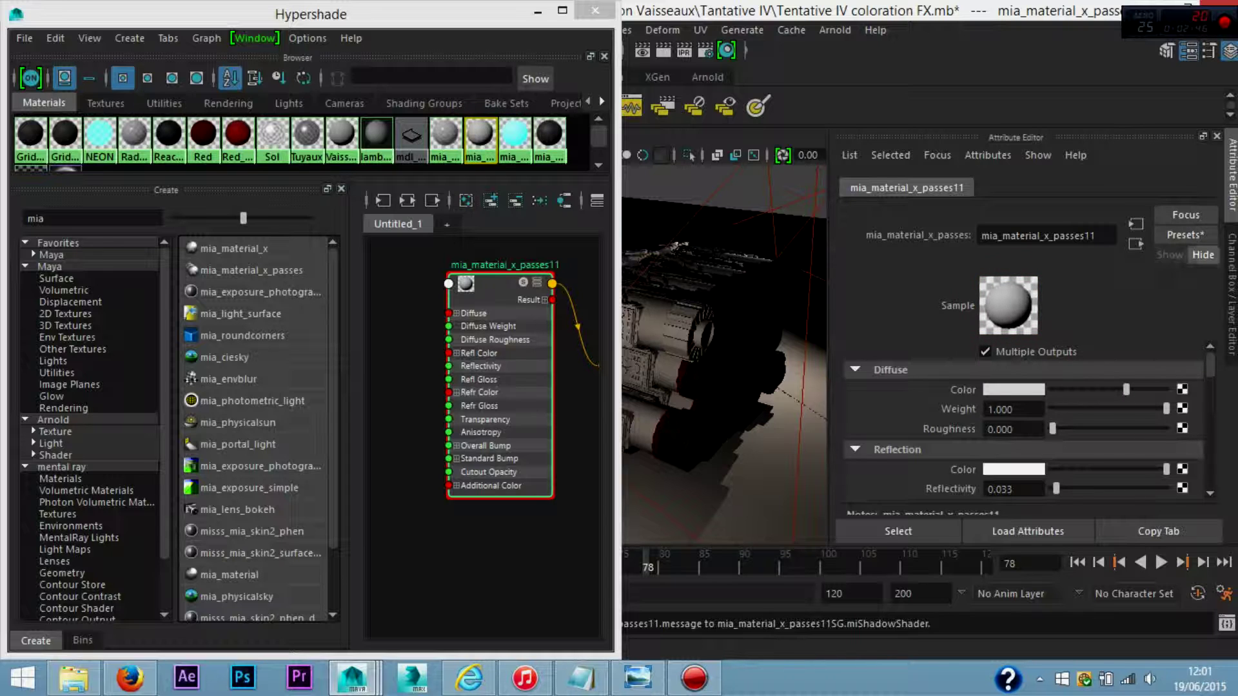
pyautogui.click(1185, 235)
pyautogui.moveTo(1037, 289)
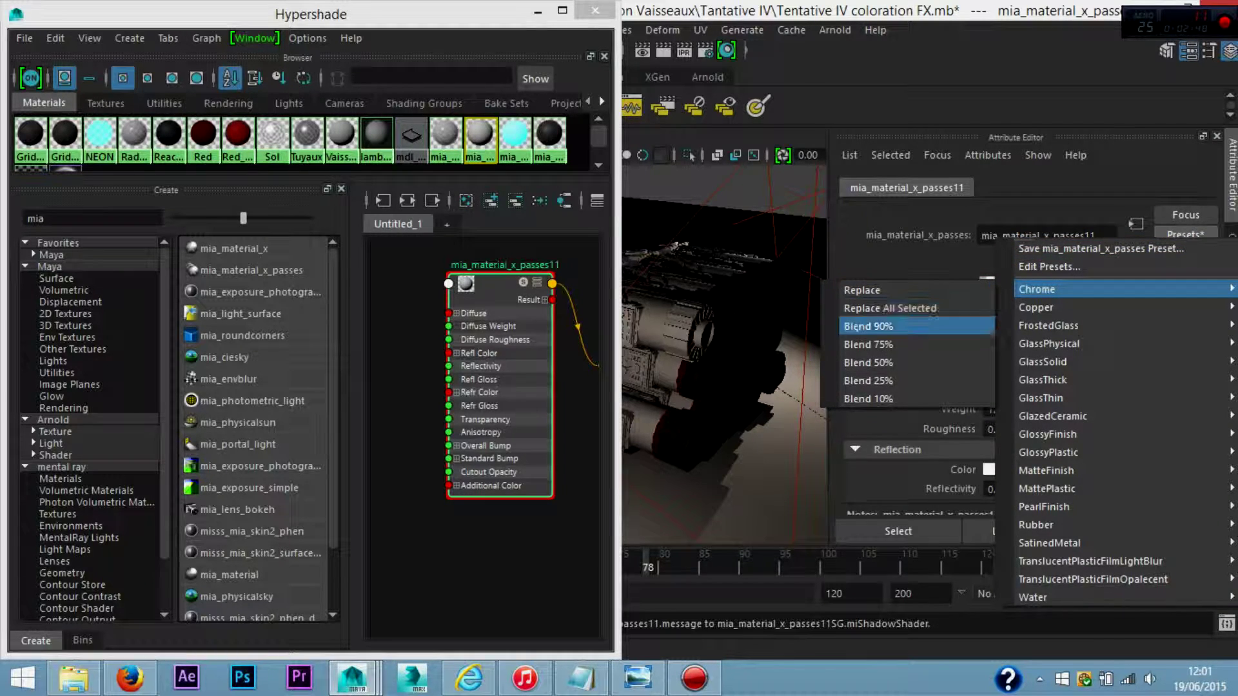
pyautogui.click(889, 344)
pyautogui.scroll(-2, 1023, 419)
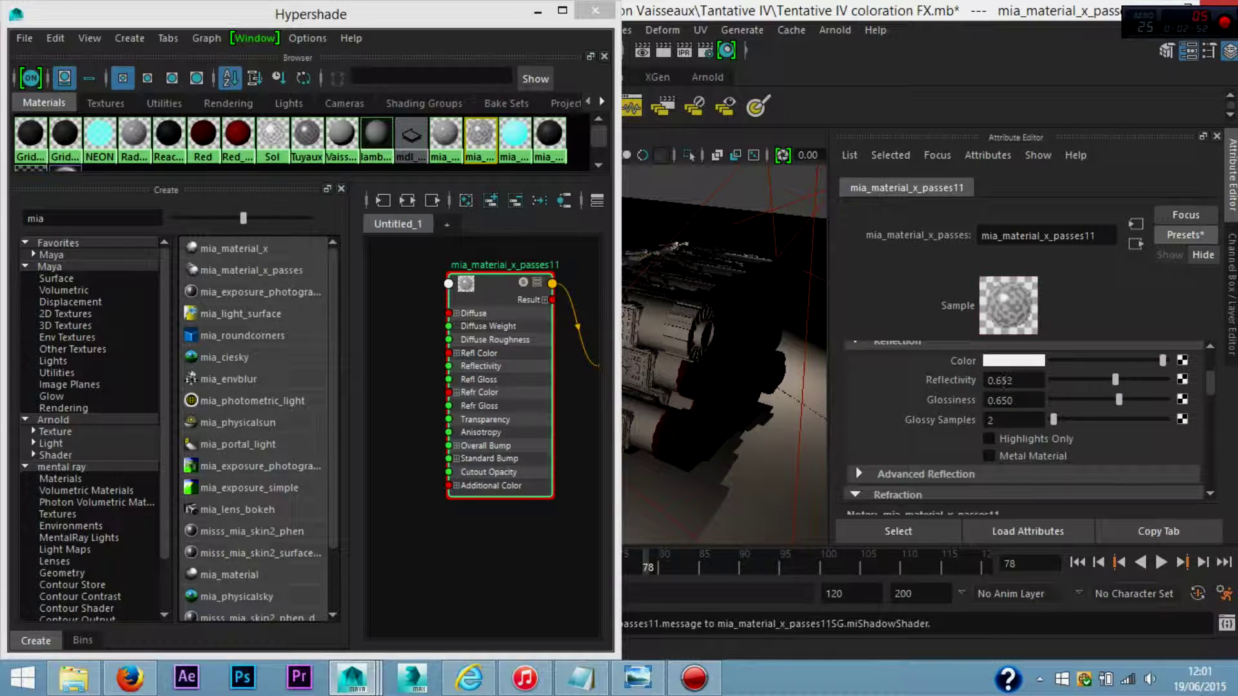
pyautogui.hotkey('ctrl', 'z')
pyautogui.hotkey('ctrl', 'z')
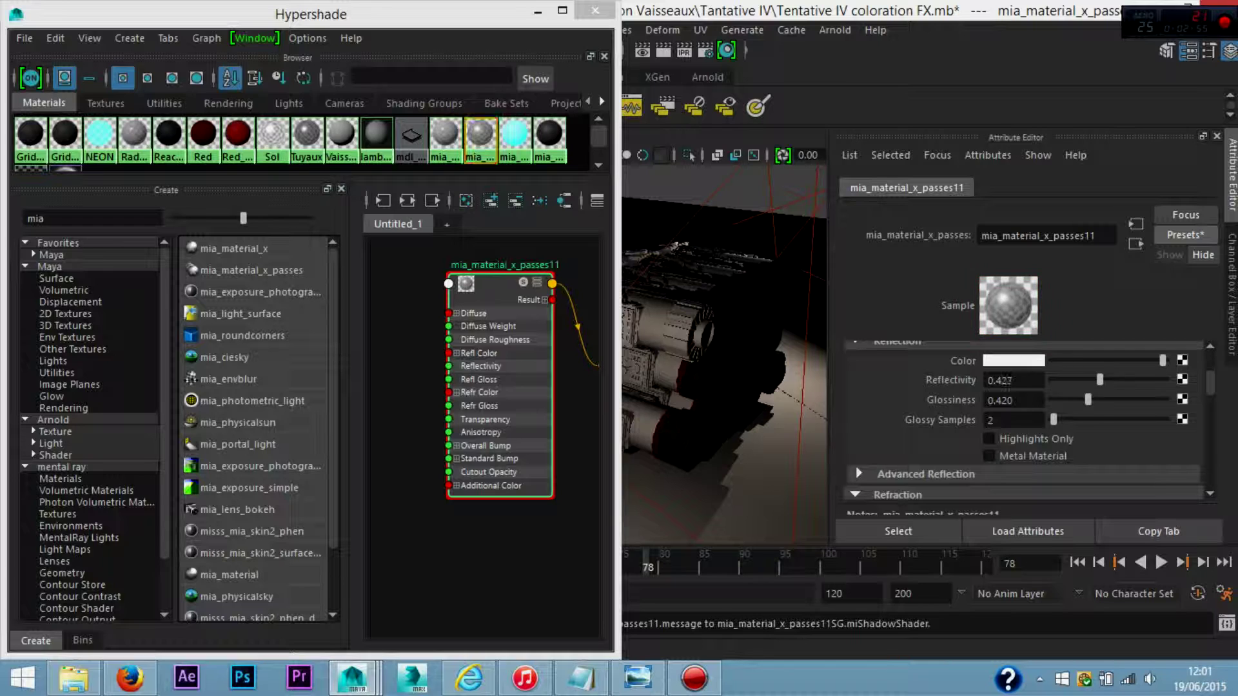
pyautogui.hotkey('ctrl', 'z')
pyautogui.hotkey('ctrl', 'z')
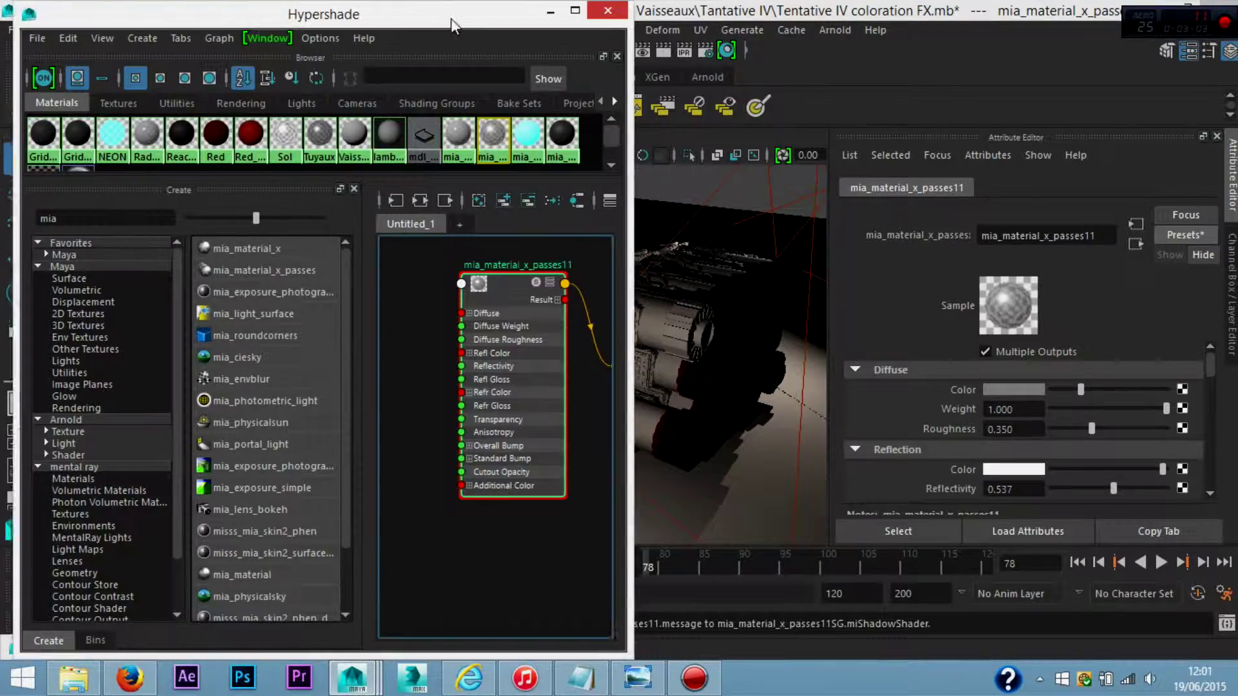
# Undock the Hypershade and resize it to fill the screen.
pyautogui.moveTo(451, 18); pyautogui.dragTo(883, 257)
pyautogui.doubleClick(883, 257)
pyautogui.moveTo(626, 13); pyautogui.dragTo(450, 444)
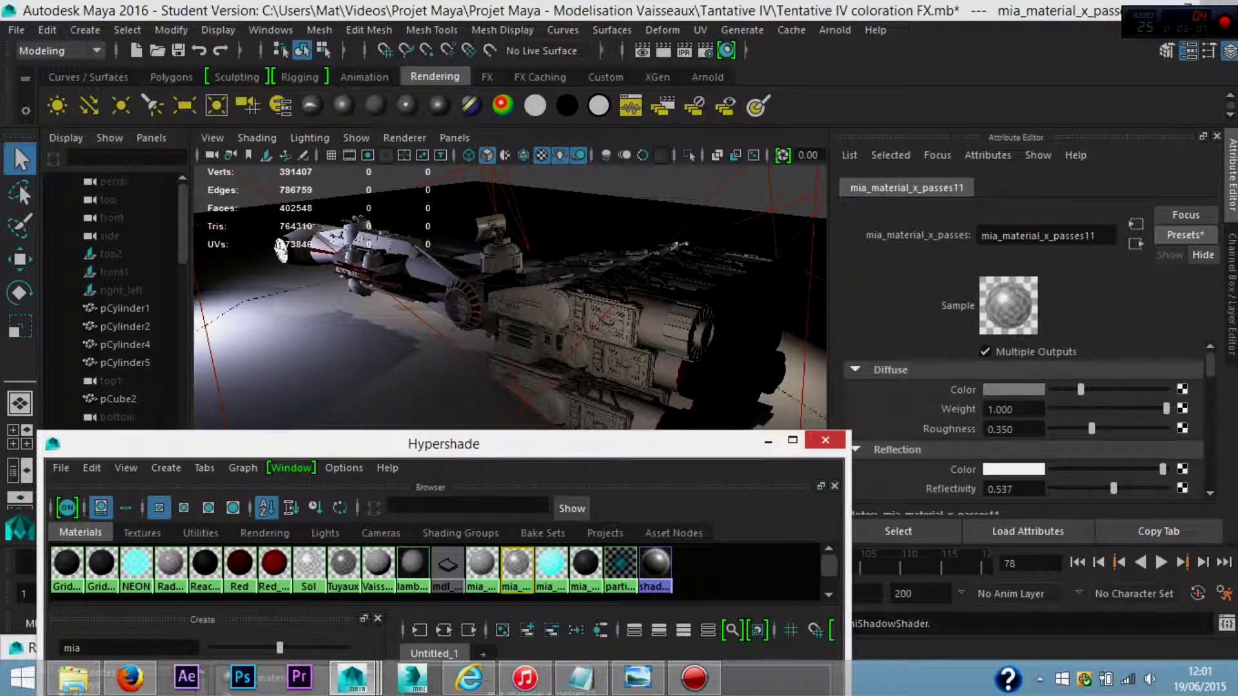
pyautogui.moveTo(450, 445); pyautogui.dragTo(310, 3)
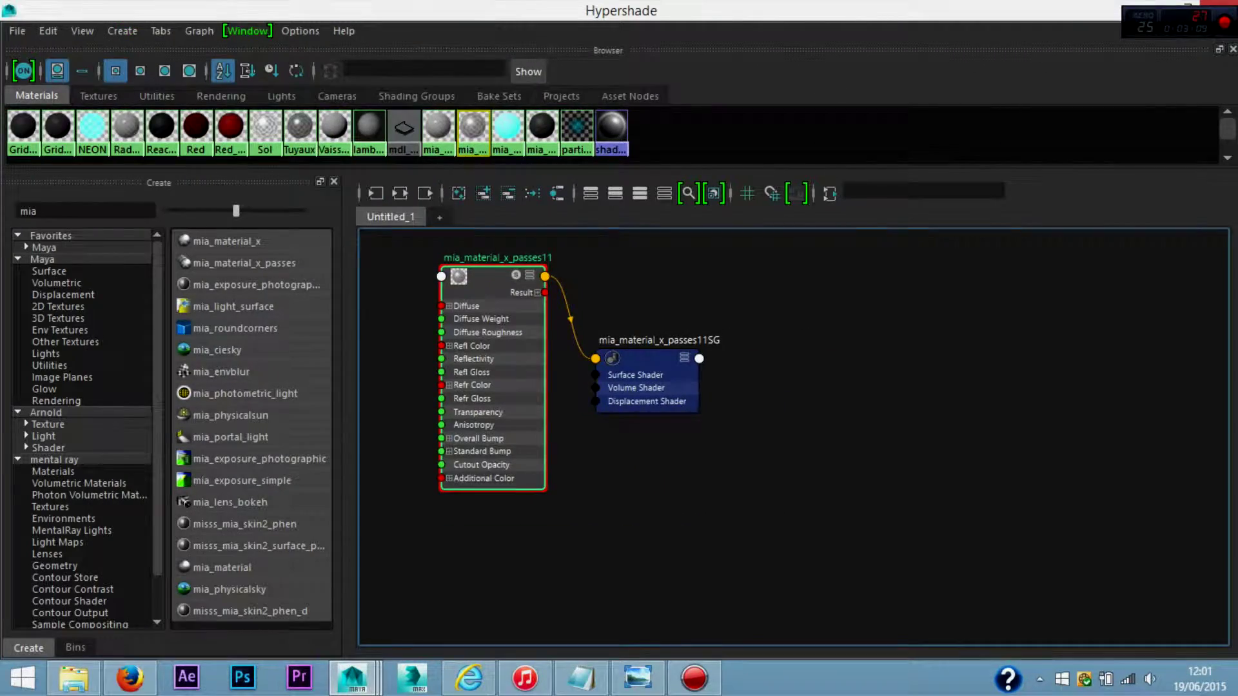
pyautogui.moveTo(555, 8); pyautogui.dragTo(553, 34)
# Replace the material's settings with the Rubber preset.
pyautogui.click(1184, 234)
pyautogui.moveTo(1049, 538)
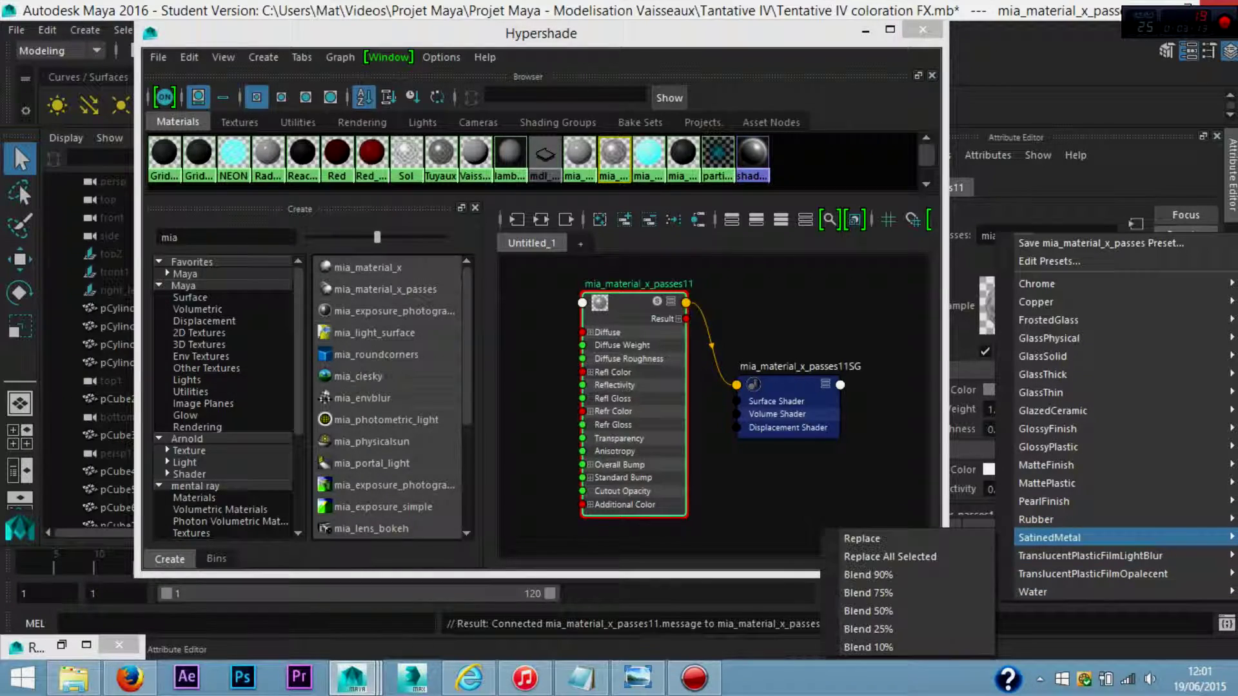
pyautogui.click(861, 520)
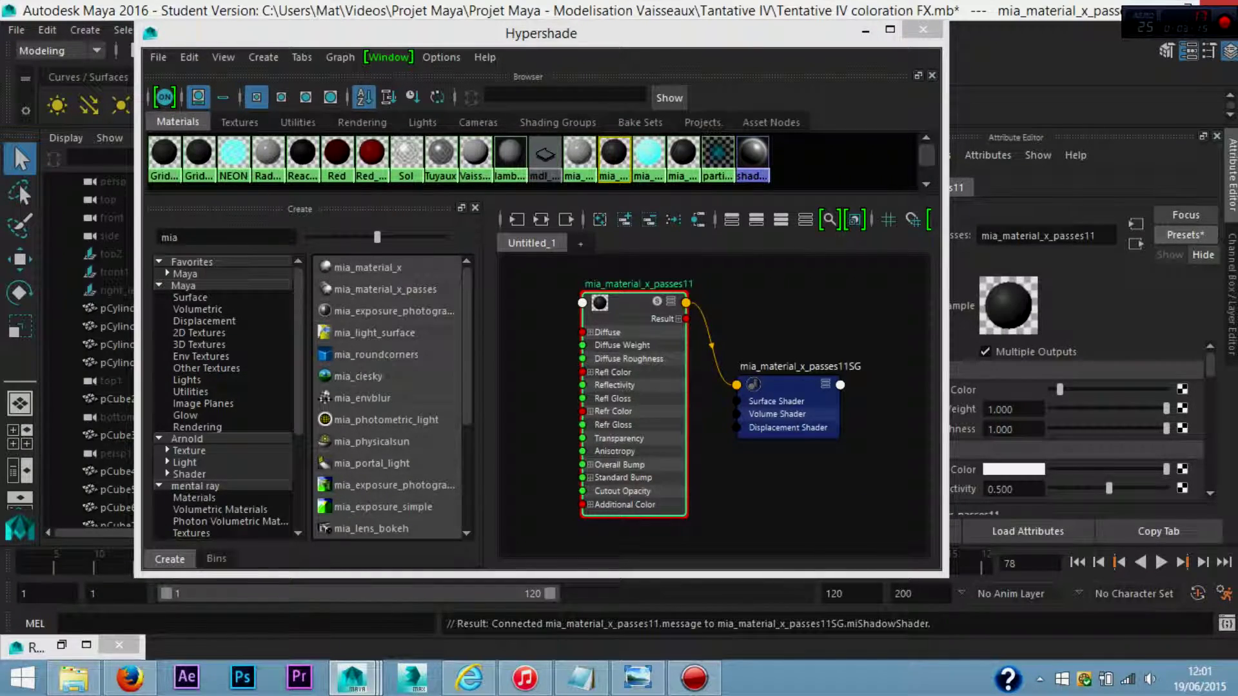
pyautogui.moveTo(692, 38)
pyautogui.mouseDown()
pyautogui.moveTo(353, 43)
pyautogui.moveTo(347, 86)
pyautogui.mouseUp()
# Lower refraction glossiness to 0.250 and reflectivity to 0.276.
pyautogui.scroll(-5, 1025, 419)
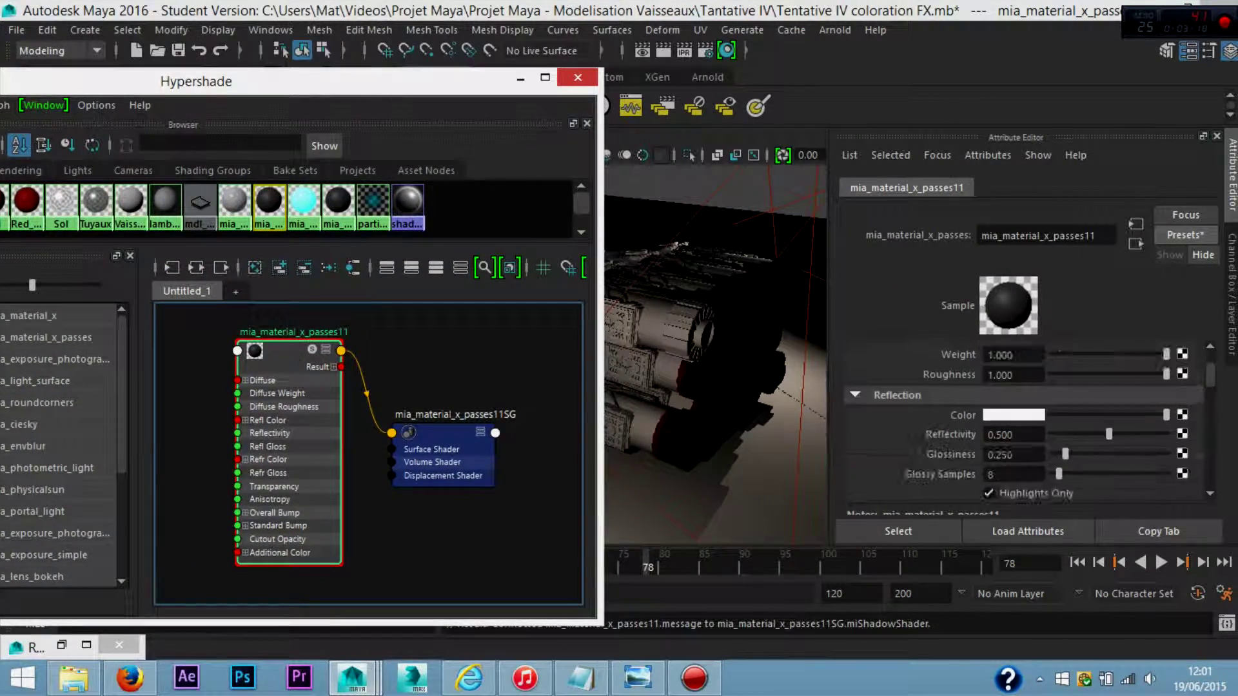
pyautogui.scroll(-2, 1025, 419)
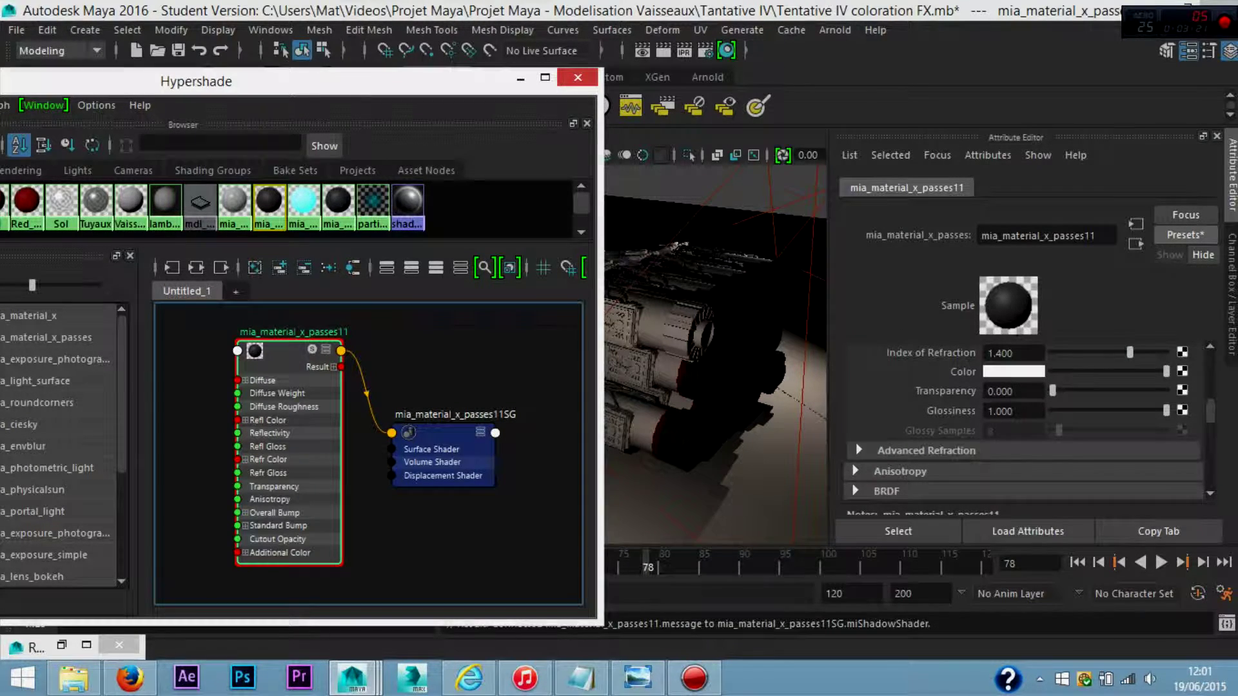
pyautogui.moveTo(1165, 411); pyautogui.dragTo(1063, 411)
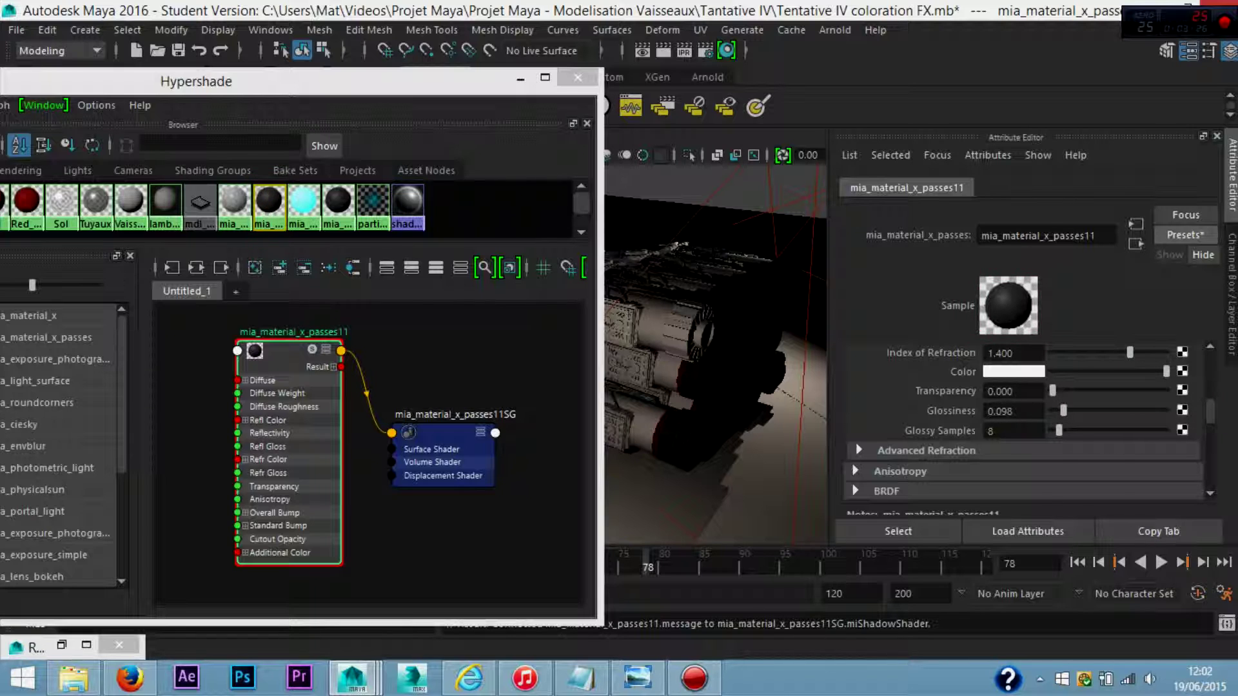
pyautogui.scroll(3, 1025, 419)
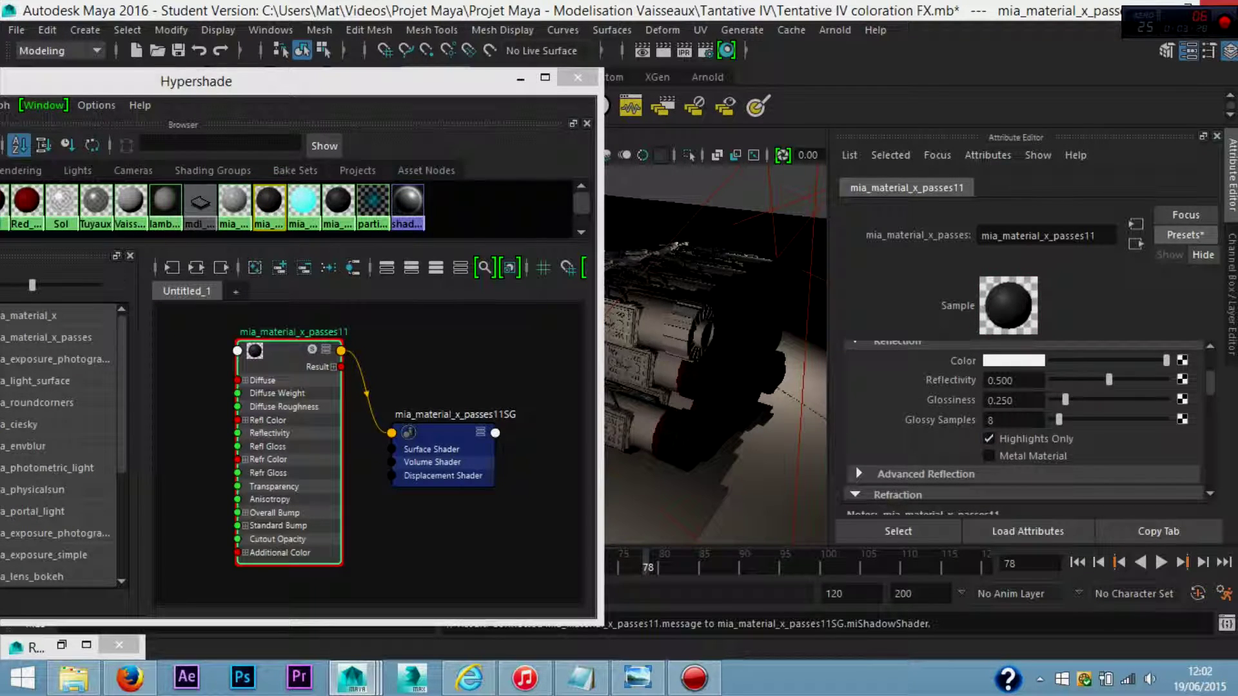
pyautogui.moveTo(1108, 380); pyautogui.dragTo(1083, 380)
pyautogui.moveTo(323, 82); pyautogui.dragTo(597, 407)
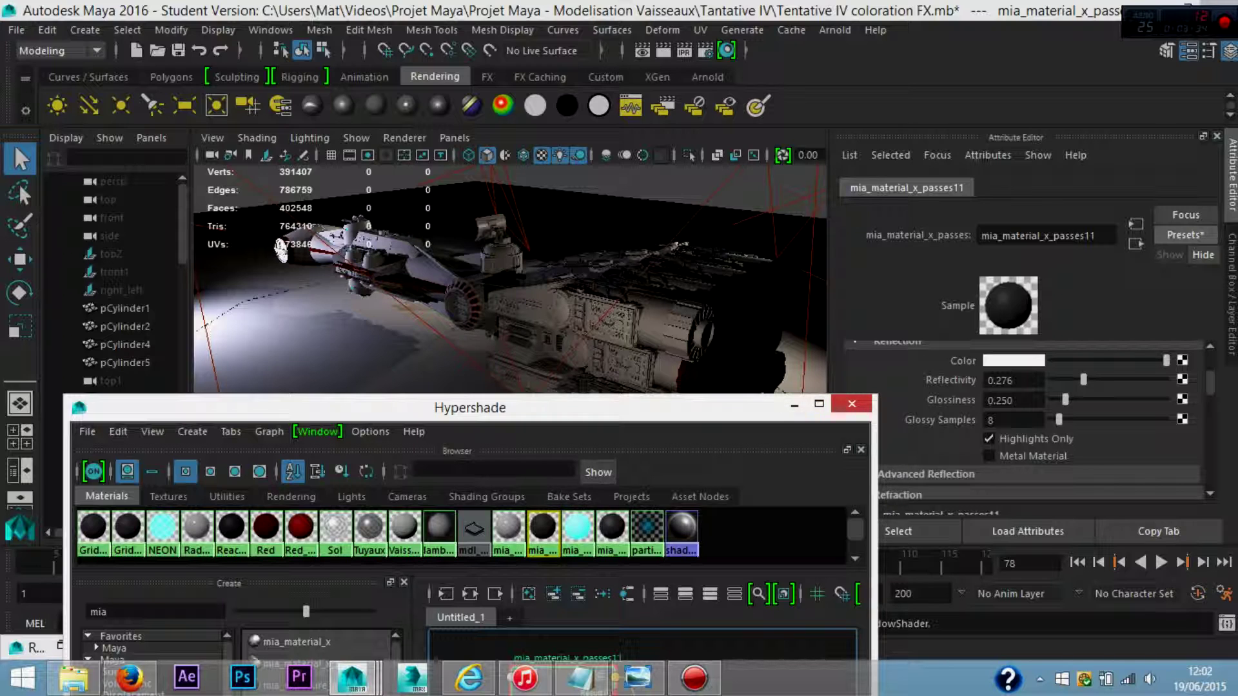
pyautogui.scroll(3, 1025, 419)
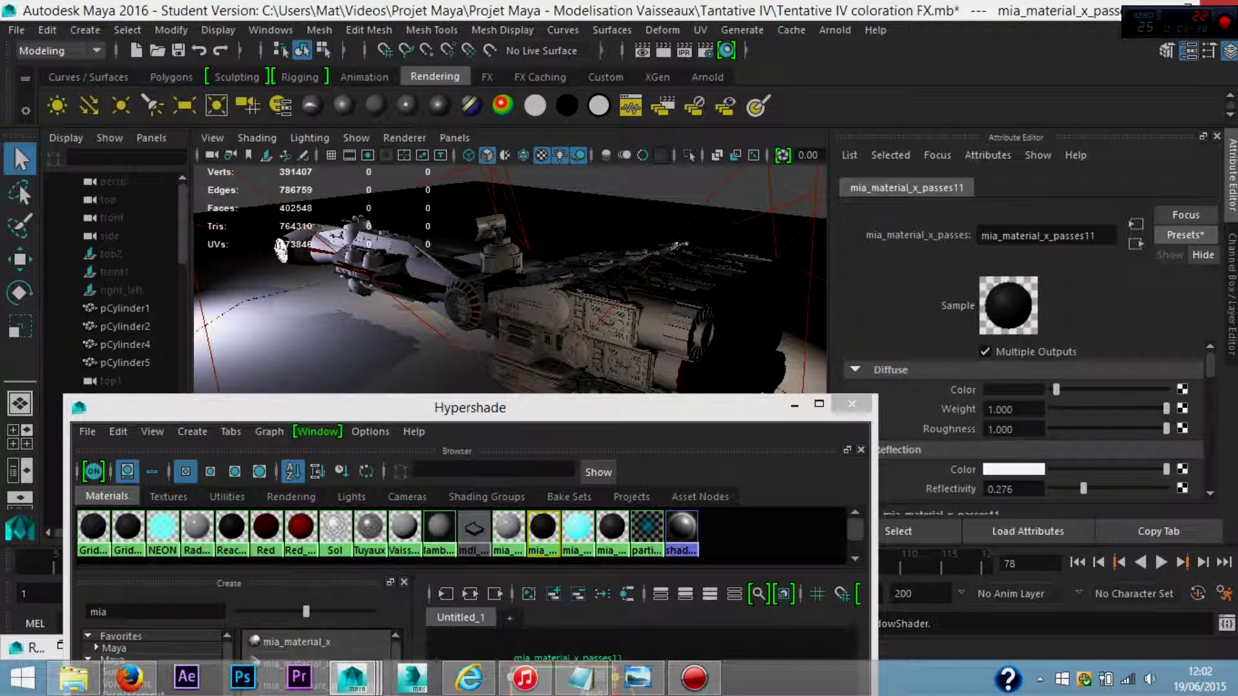
# Set the diffuse colour to deep dark red: H 360, S 1.000, V 0.165.
pyautogui.moveTo(738, 412); pyautogui.dragTo(691, 357)
pyautogui.click(1014, 389)
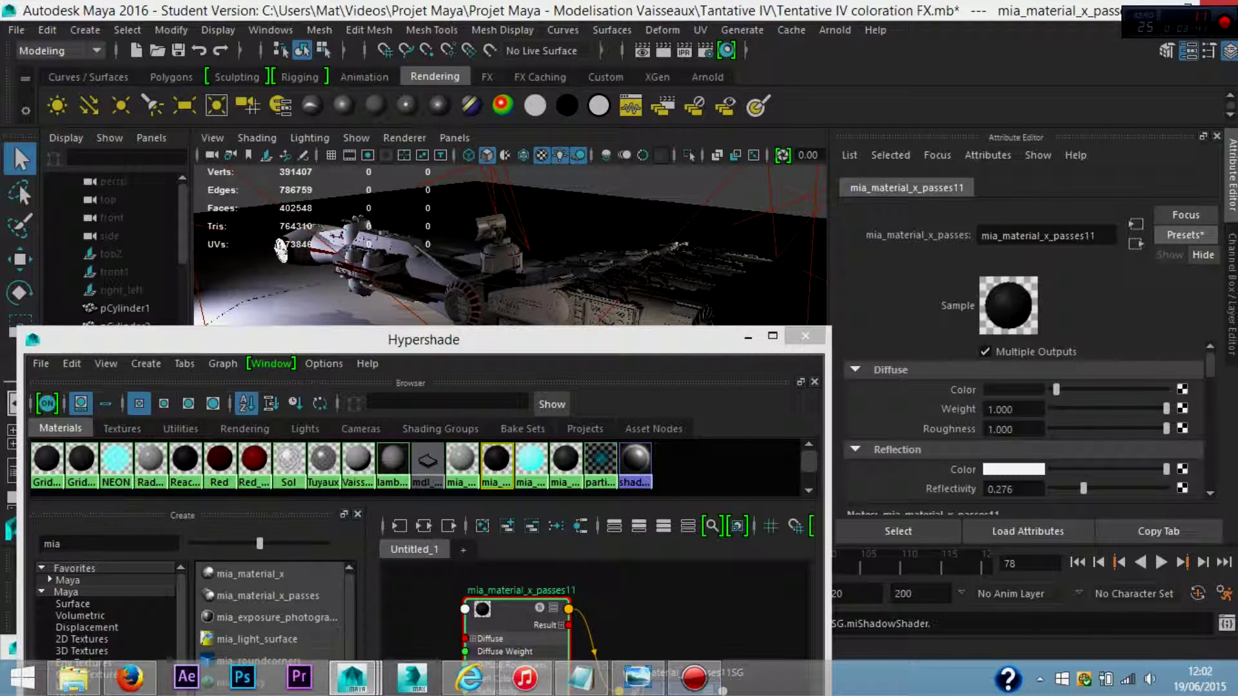
pyautogui.click(922, 374)
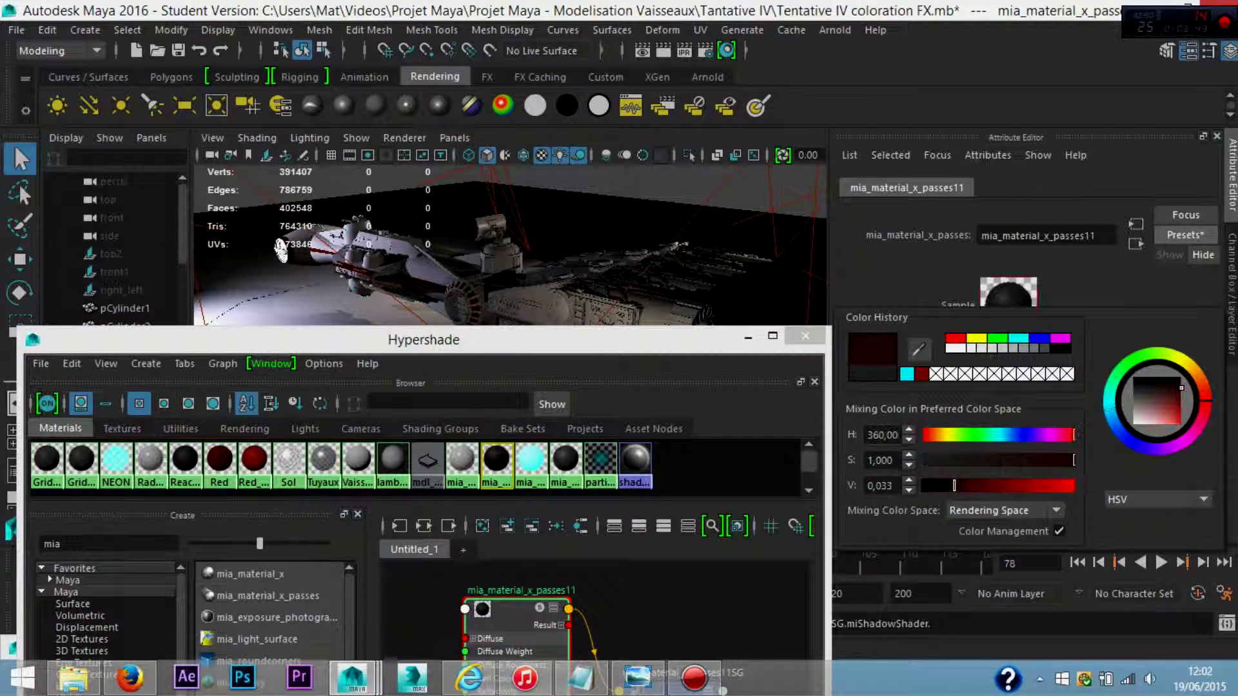
pyautogui.moveTo(1034, 485); pyautogui.dragTo(996, 485)
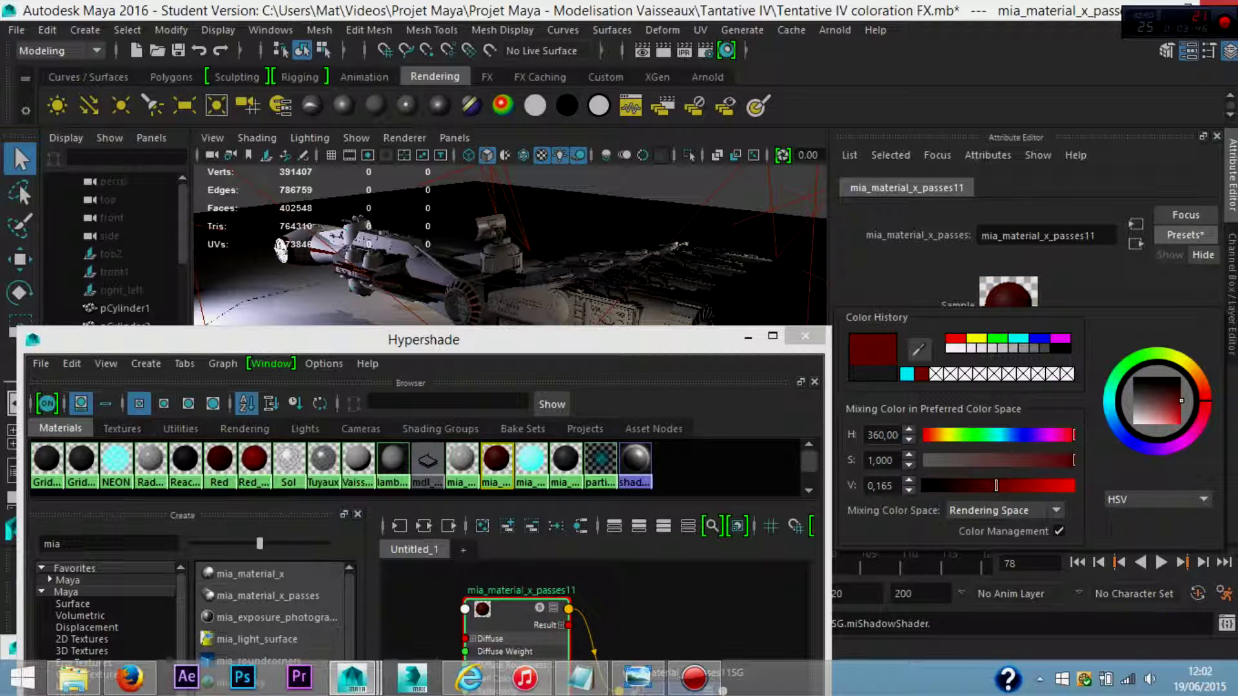
pyautogui.moveTo(451, 340)
pyautogui.mouseDown()
pyautogui.moveTo(592, 519)
pyautogui.moveTo(617, 368)
pyautogui.mouseUp()
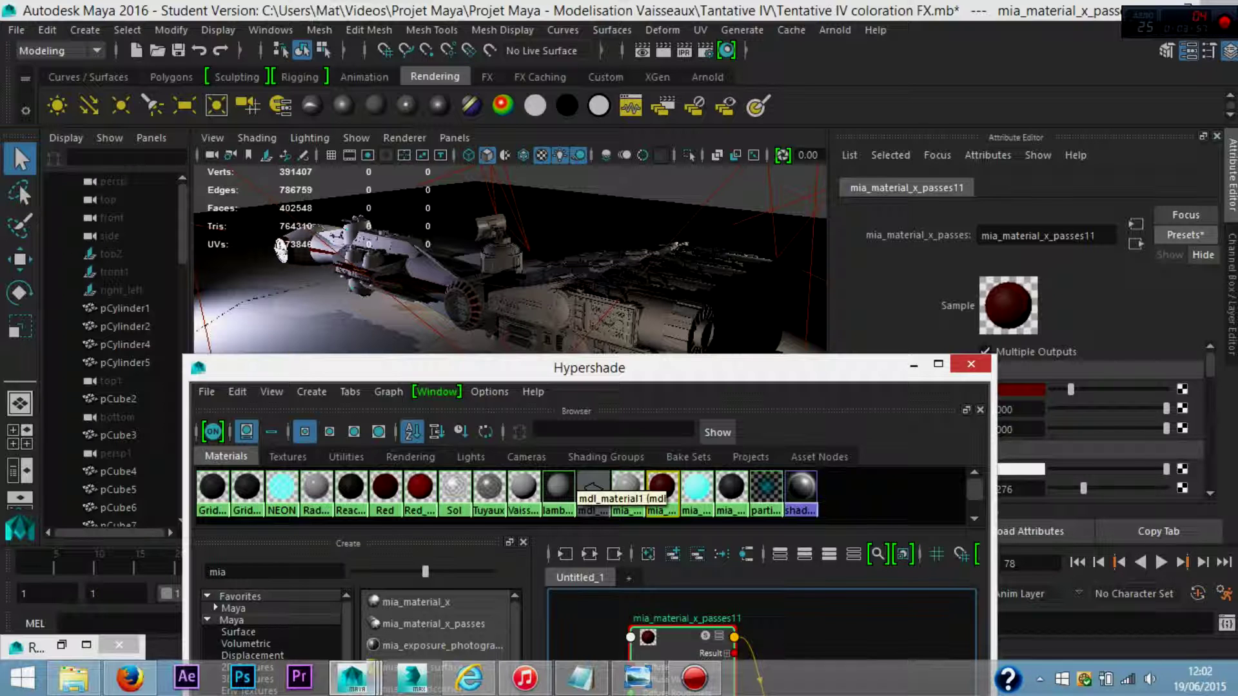
# Bring up the Tentative IV FX 4.jpg render, zoom in, then hide it.
pyautogui.click(637, 677)
pyautogui.scroll(-1, 632, 358)
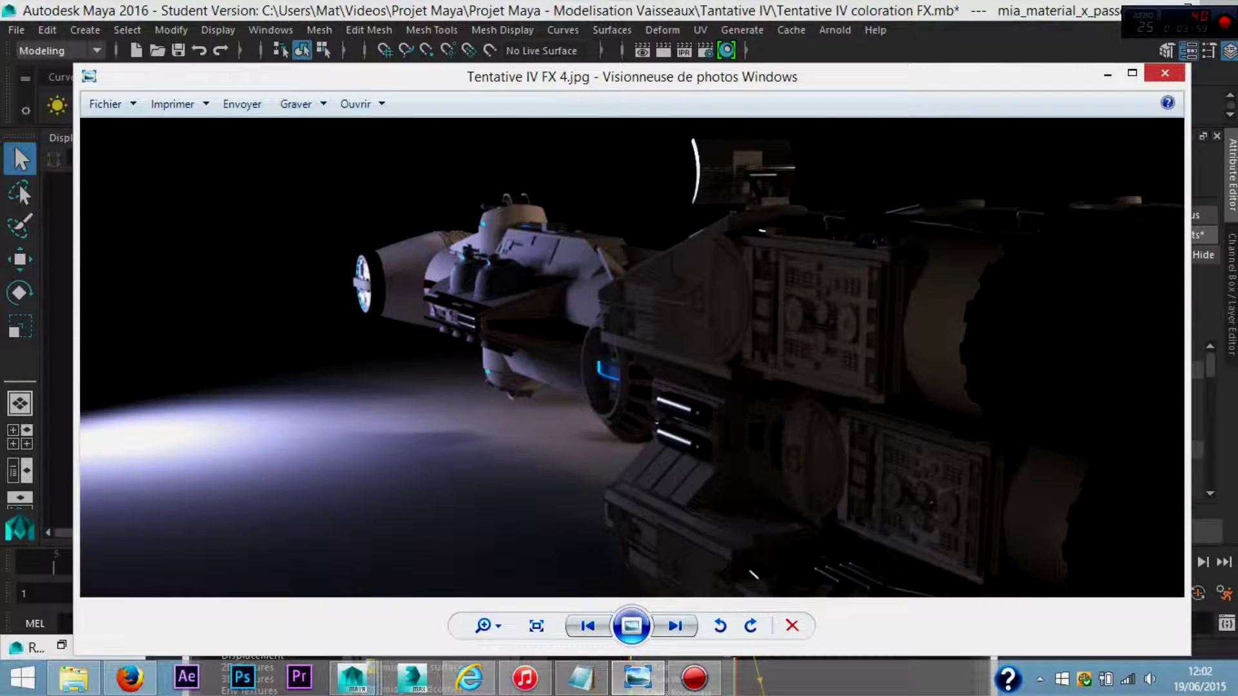
pyautogui.scroll(-1, 631, 358)
pyautogui.scroll(-1, 632, 358)
pyautogui.scroll(-1, 632, 358)
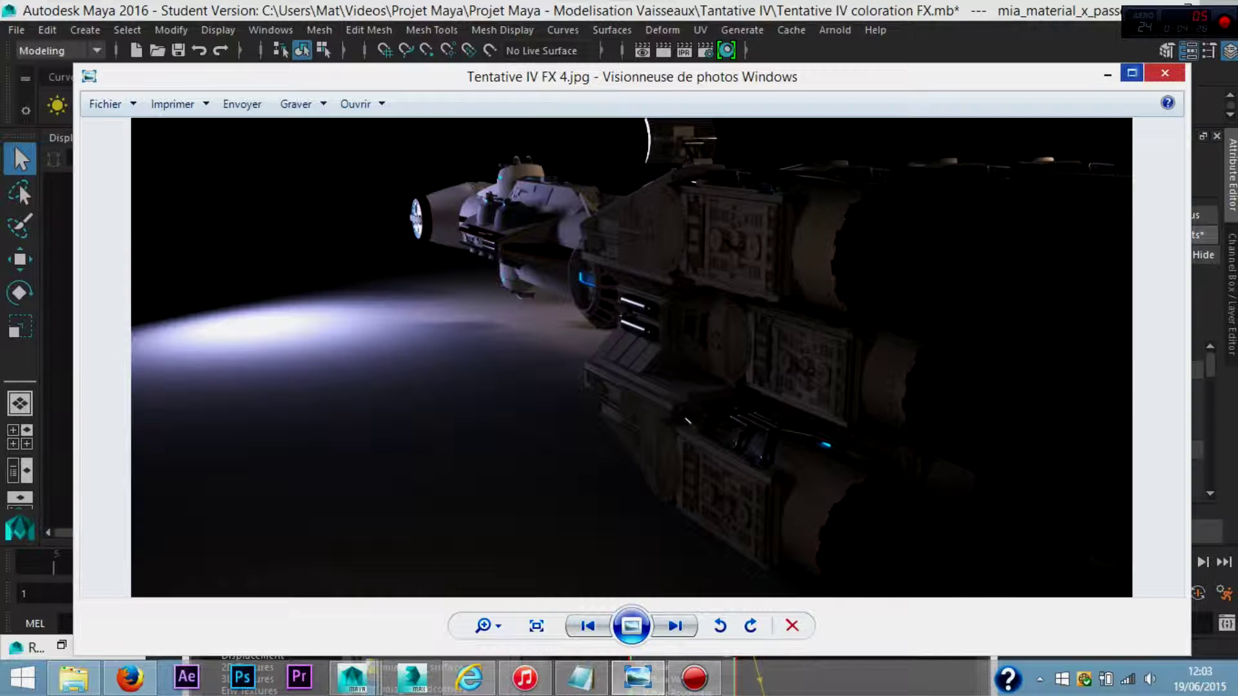
pyautogui.click(1108, 74)
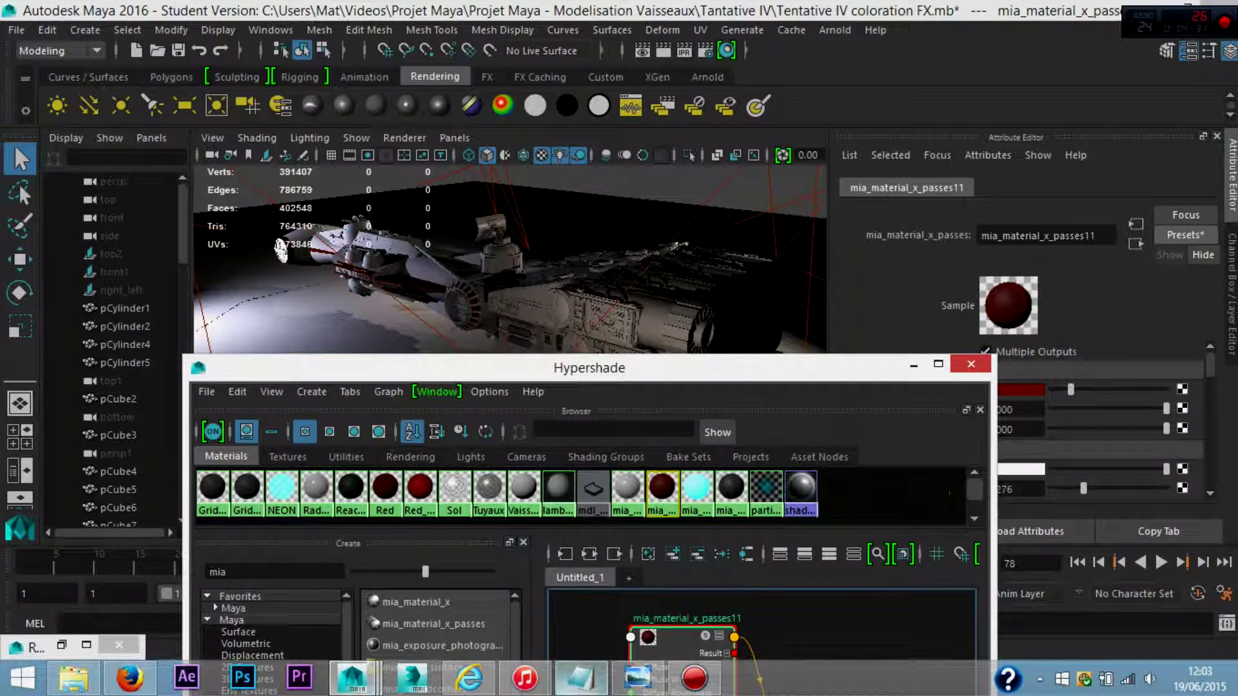
# Maximize the render and zoom in and out on the neon blue glow.
pyautogui.click(636, 677)
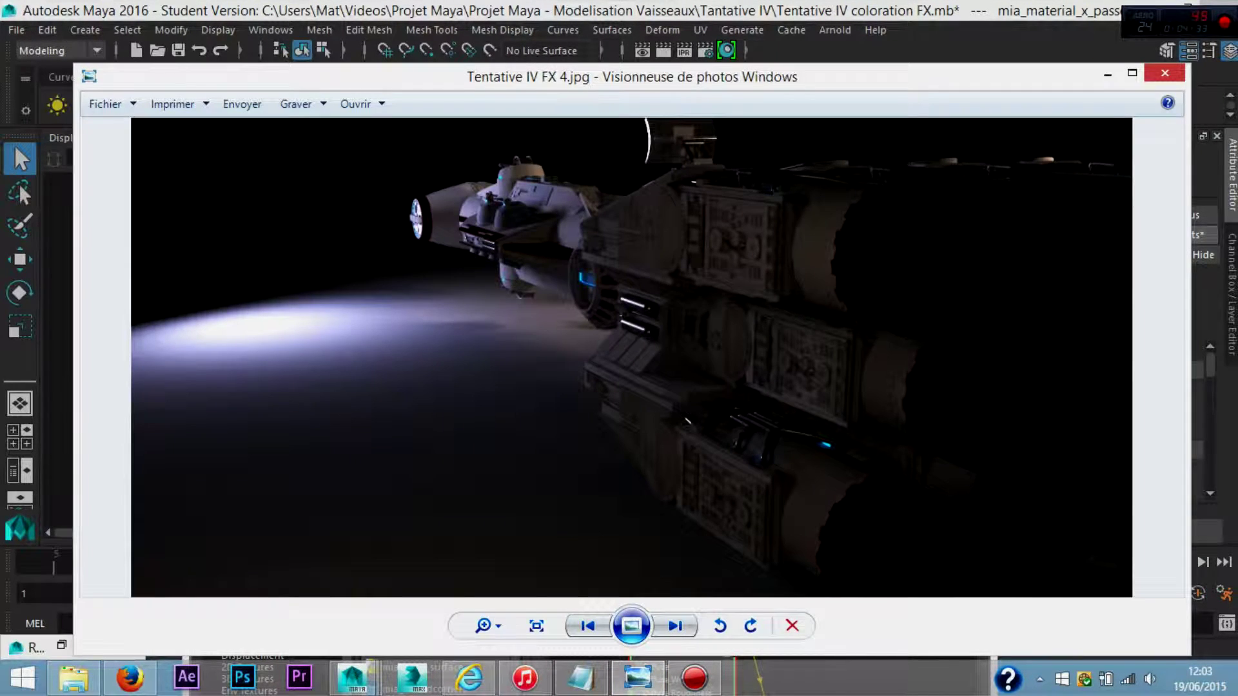
pyautogui.press('super+Up')
pyautogui.scroll(5, 619, 322)
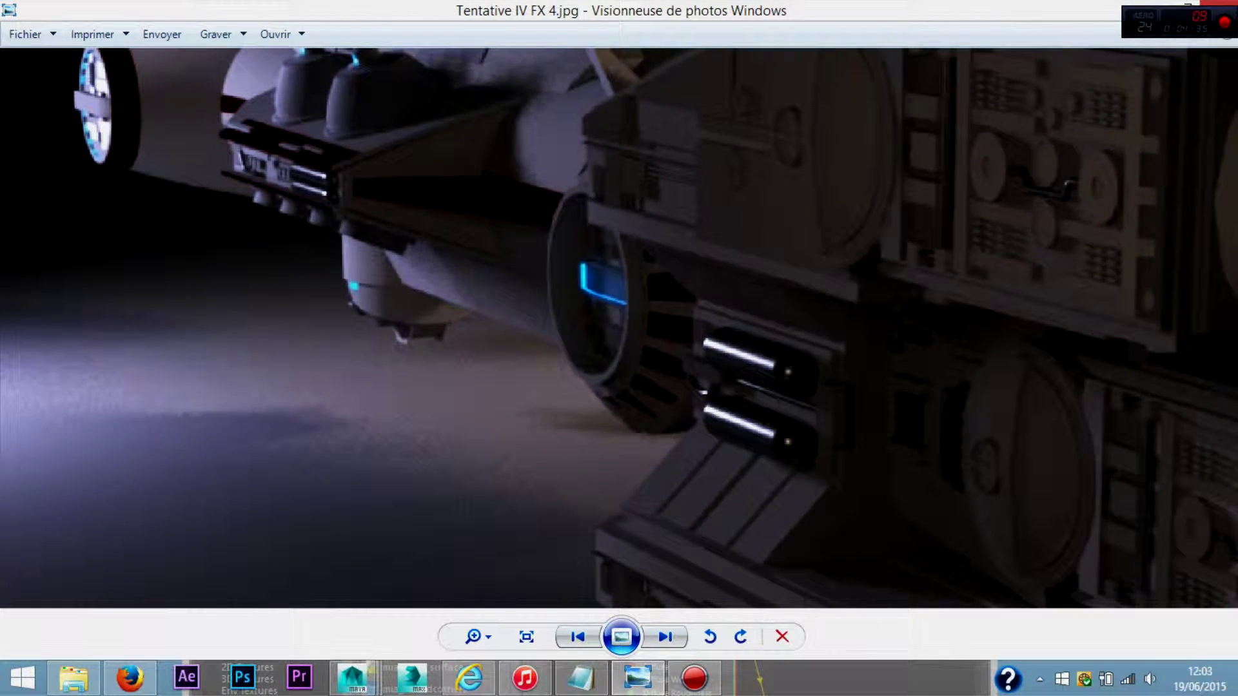
pyautogui.scroll(2, 532, 237)
pyautogui.scroll(2, 532, 236)
pyautogui.scroll(2, 532, 237)
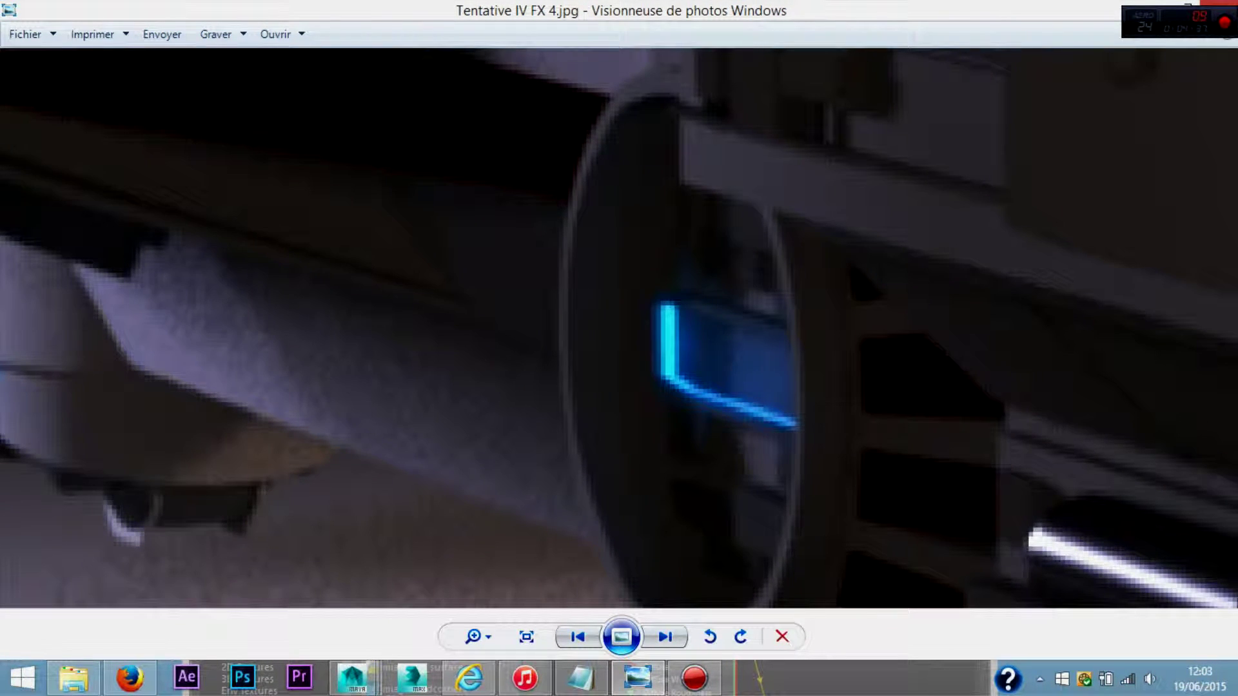
pyautogui.scroll(-2, 645, 313)
pyautogui.scroll(-2, 644, 313)
pyautogui.scroll(-2, 645, 314)
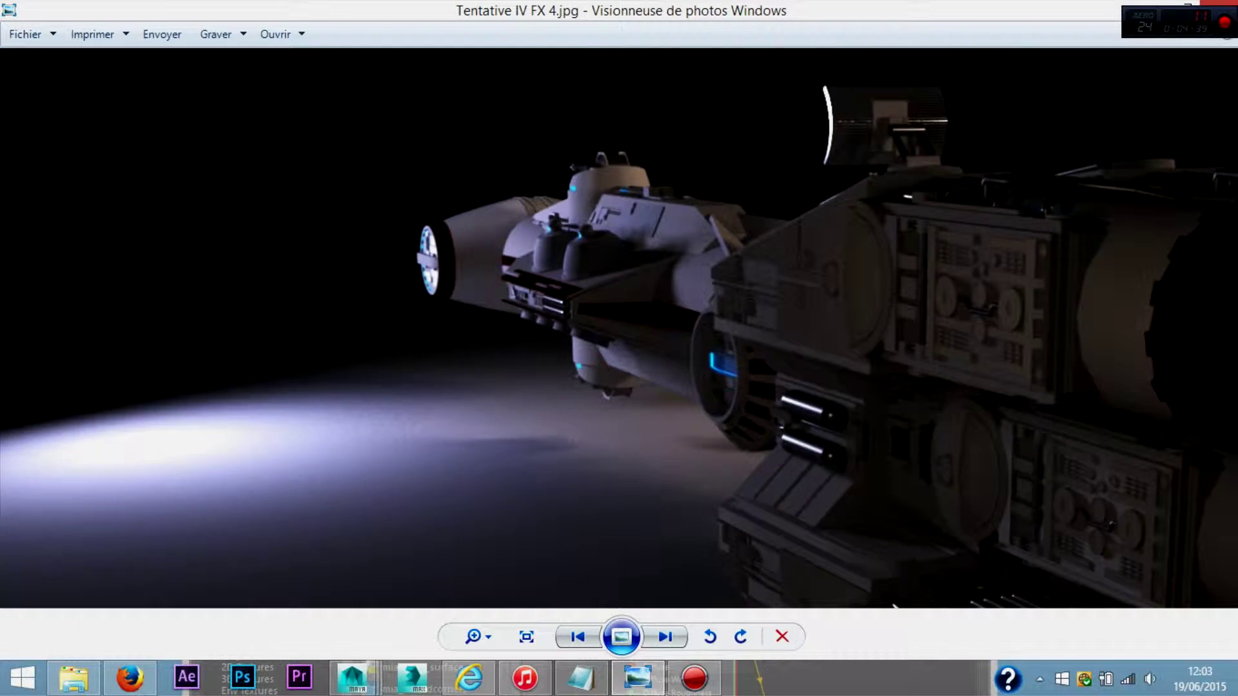
pyautogui.scroll(-1, 644, 313)
pyautogui.scroll(-3, 619, 322)
pyautogui.scroll(3, 619, 322)
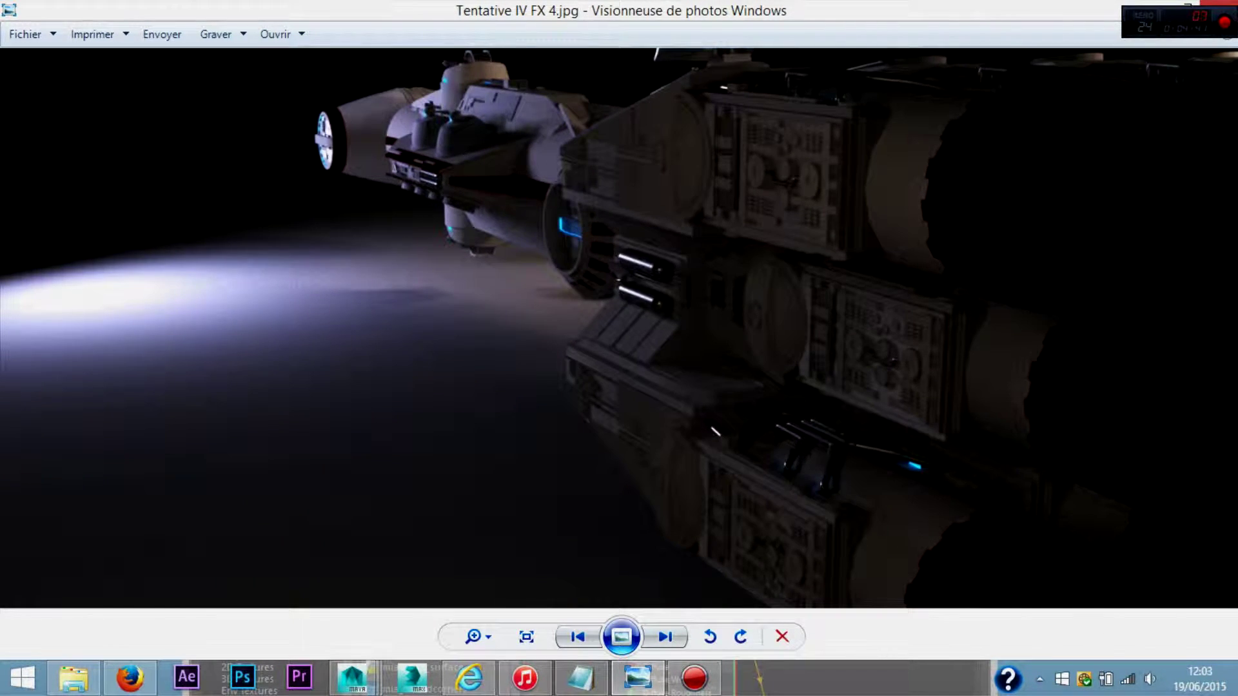
pyautogui.scroll(2, 764, 483)
pyautogui.scroll(1, 764, 482)
# Pan across the ship's lower rear hull and rear engine, then close the render.
pyautogui.moveTo(670, 393)
pyautogui.mouseDown()
pyautogui.moveTo(672, 351)
pyautogui.moveTo(477, 335)
pyautogui.moveTo(477, 322)
pyautogui.moveTo(276, 322)
pyautogui.mouseUp()
pyautogui.scroll(-2, 275, 322)
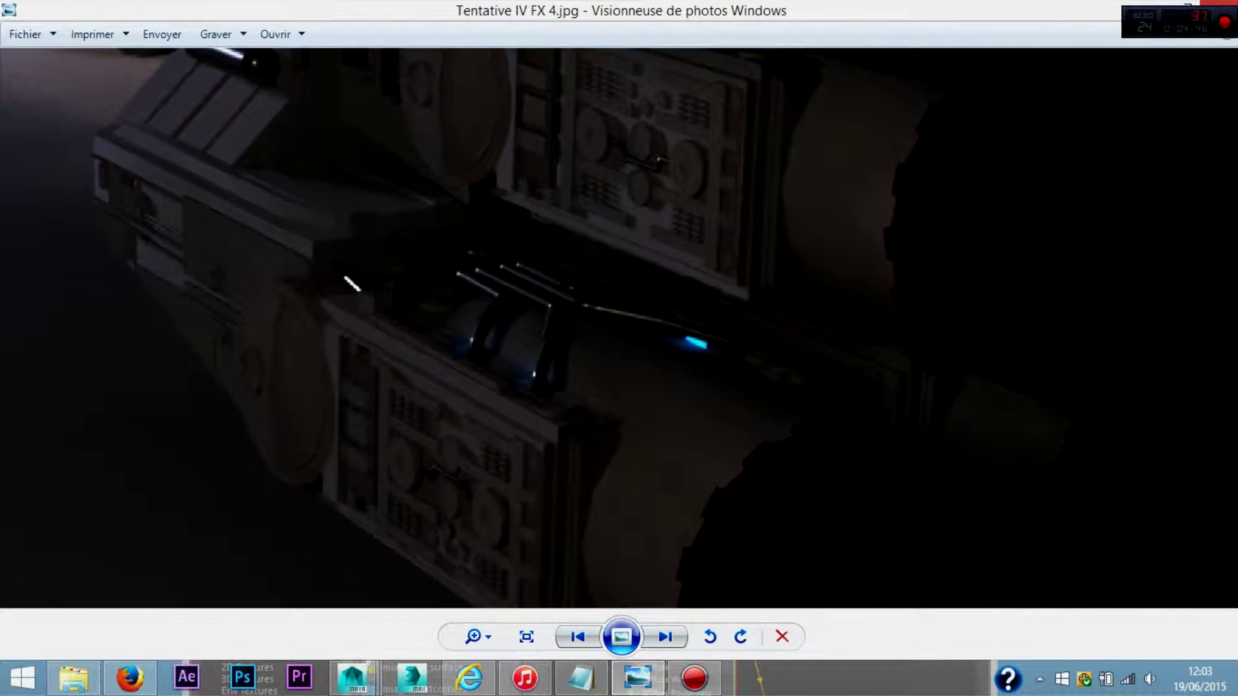
pyautogui.scroll(-2, 275, 322)
pyautogui.scroll(3, 921, 596)
pyautogui.scroll(2, 922, 596)
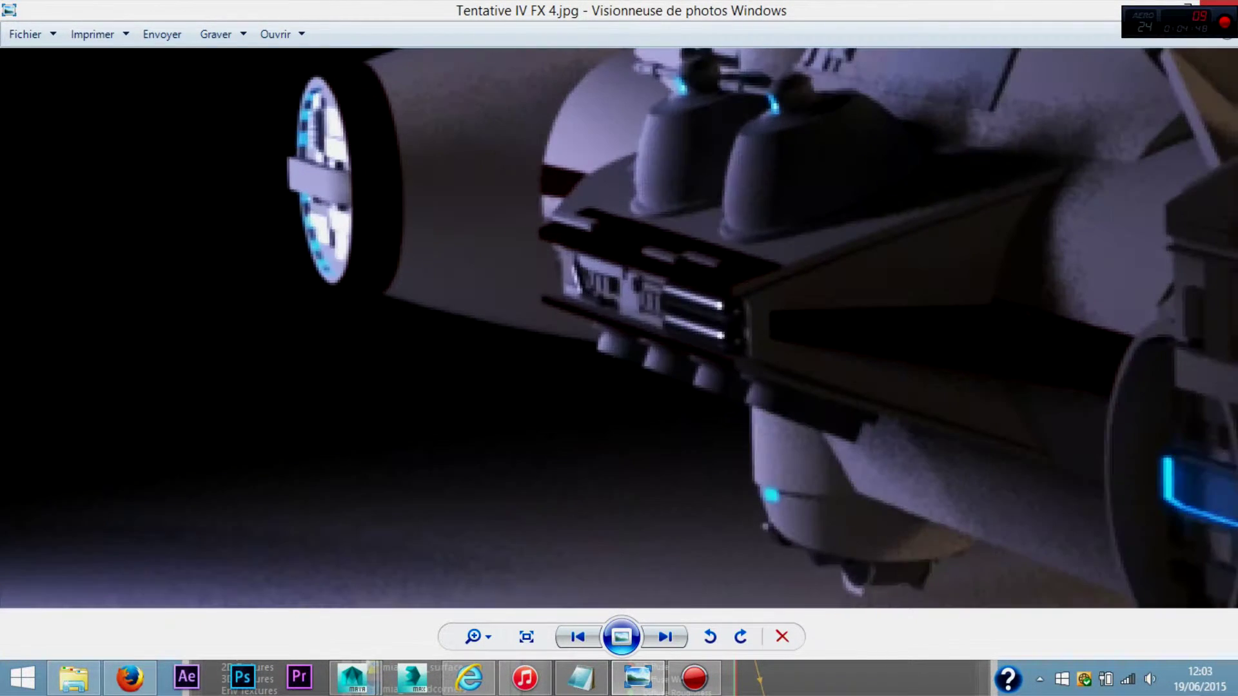
pyautogui.moveTo(619, 258); pyautogui.dragTo(657, 400)
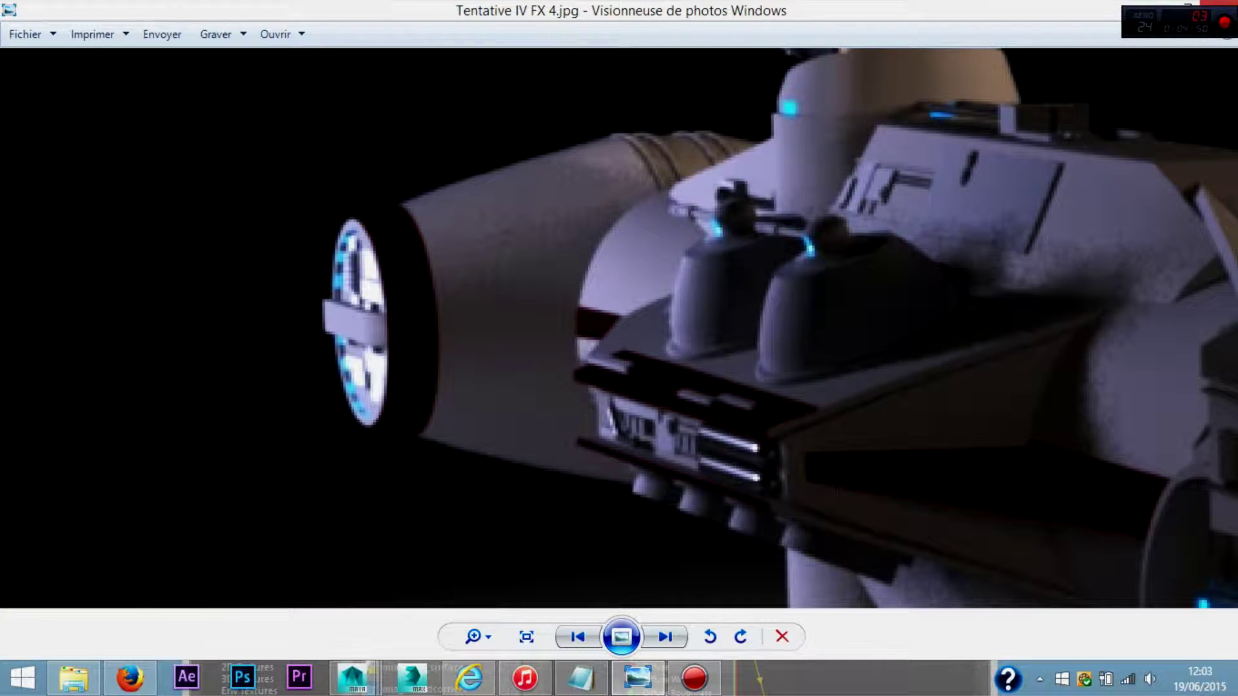
pyautogui.scroll(-1, 619, 328)
pyautogui.scroll(-2, 619, 327)
pyautogui.scroll(-2, 619, 328)
pyautogui.scroll(-1, 619, 327)
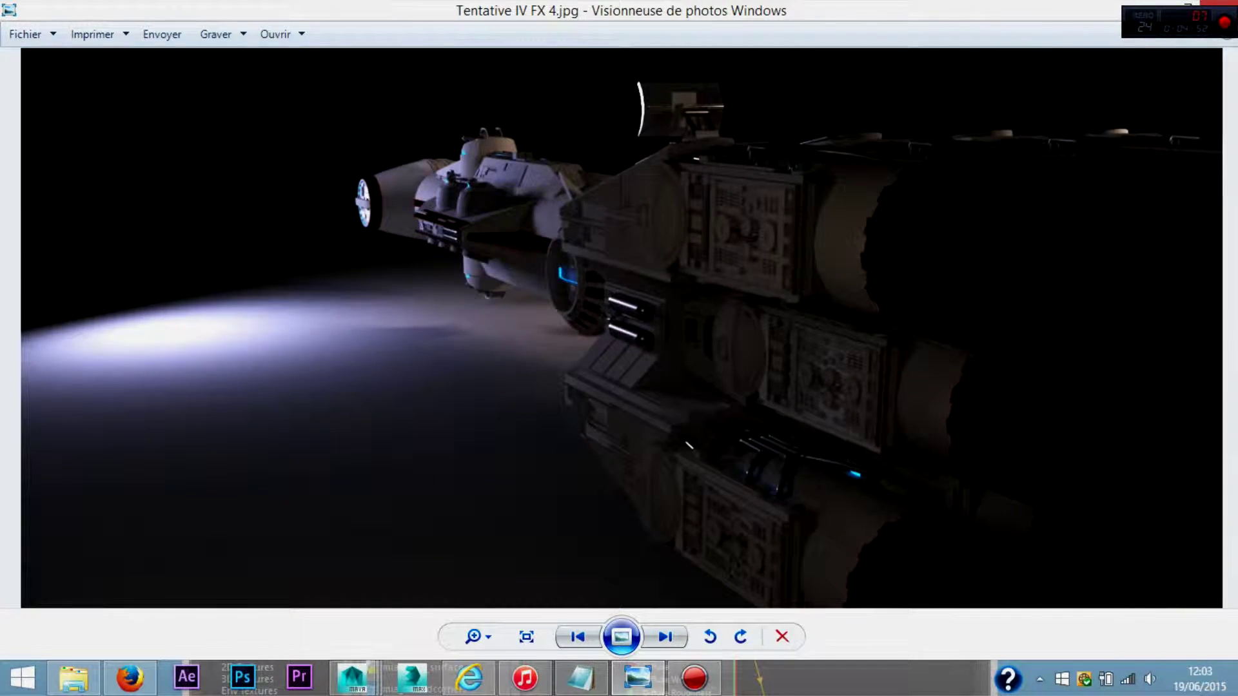
pyautogui.hotkey('alt', 'F4')
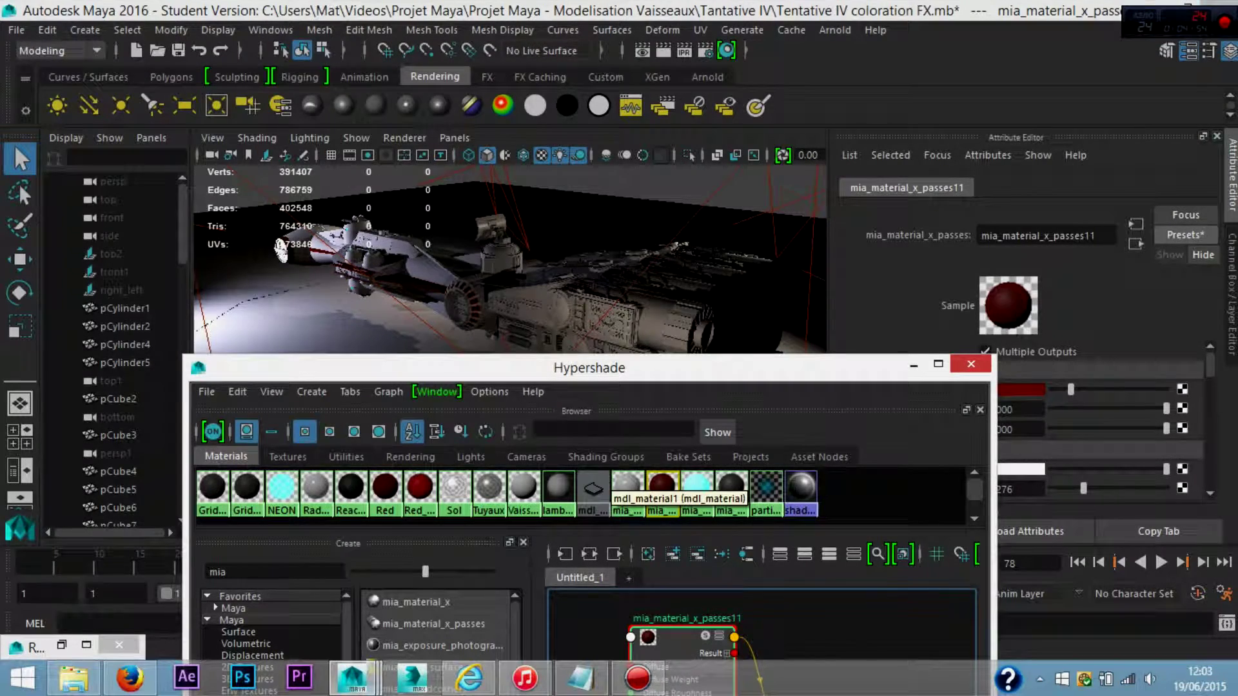
# Maximize the Hypershade and recentre the graph on the mia_material_x_passes11 network.
pyautogui.click(937, 365)
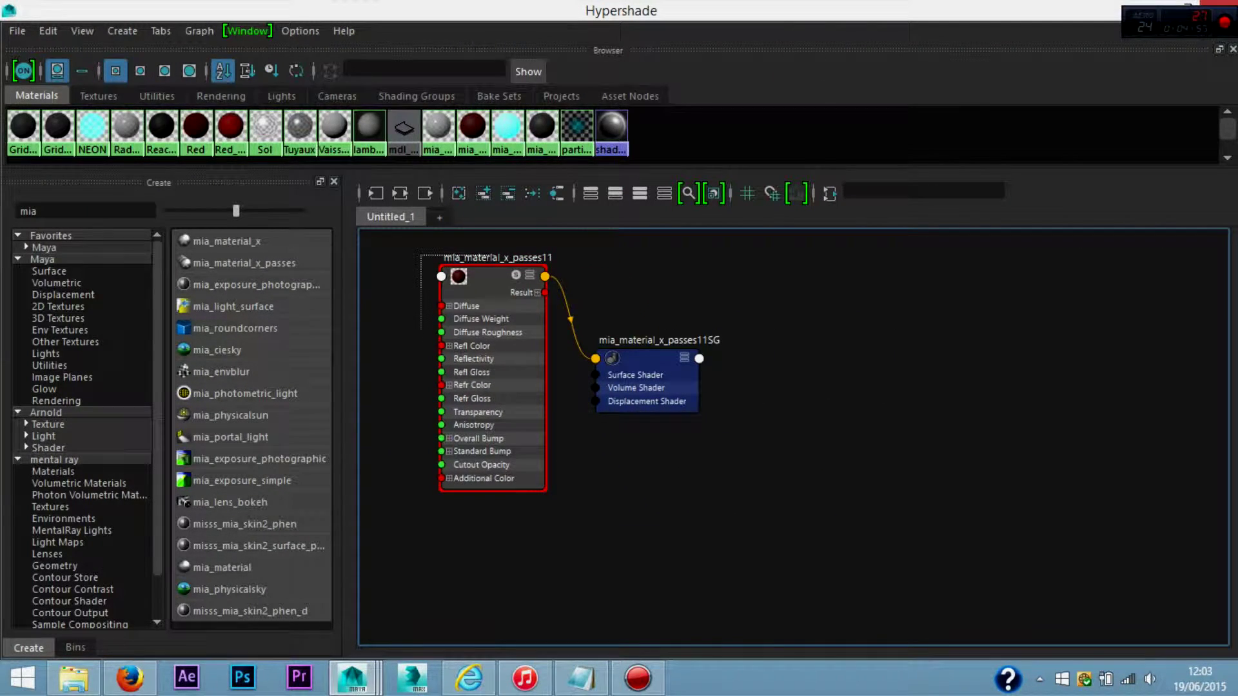
pyautogui.moveTo(420, 254); pyautogui.dragTo(709, 419)
pyautogui.press('Delete')
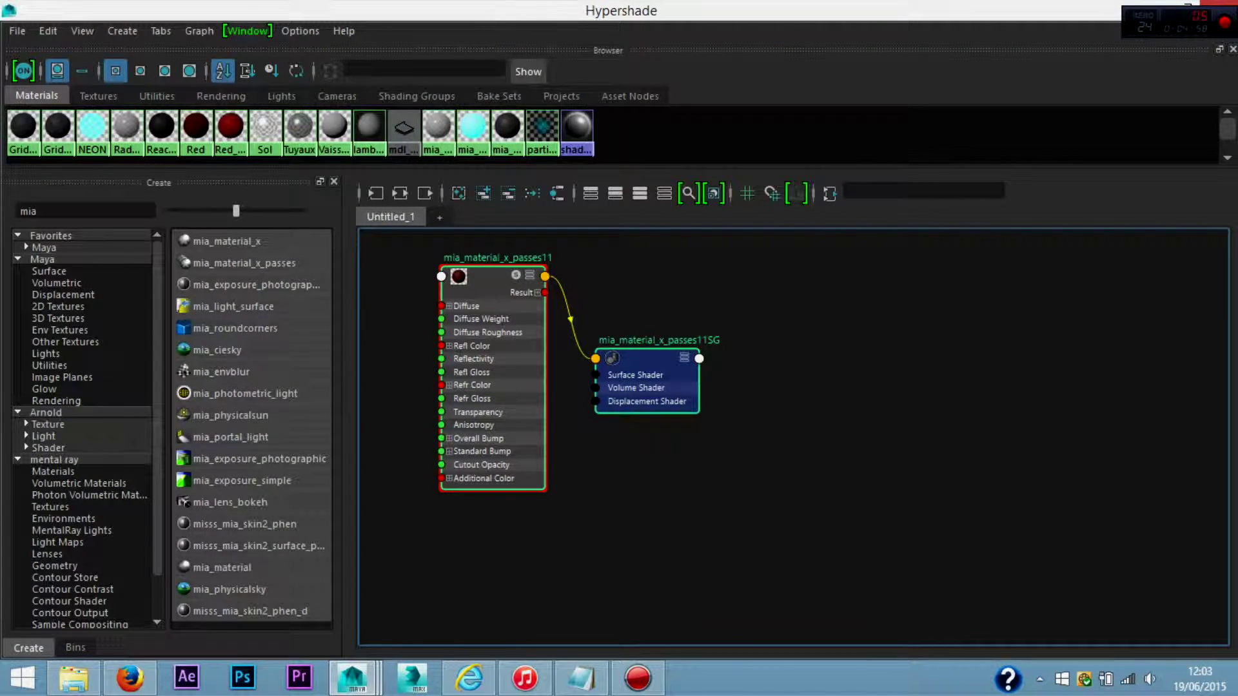
pyautogui.hotkey('ctrl', 'z')
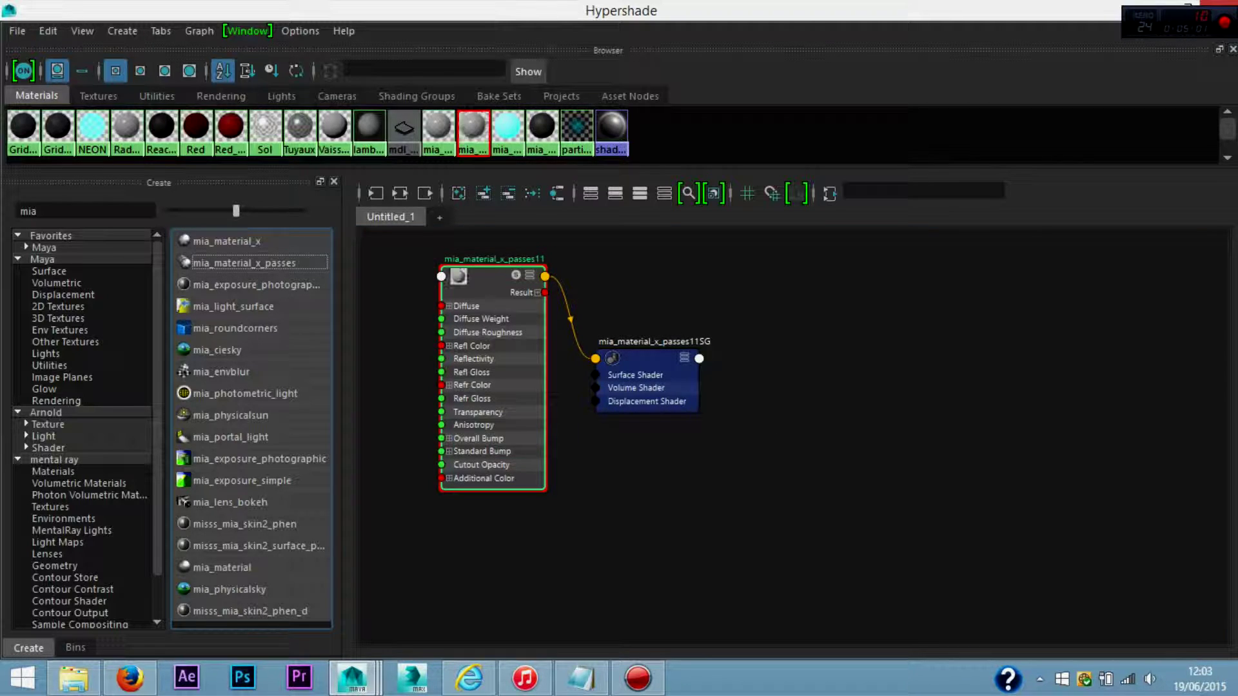
pyautogui.press('f')
pyautogui.click(516, 548)
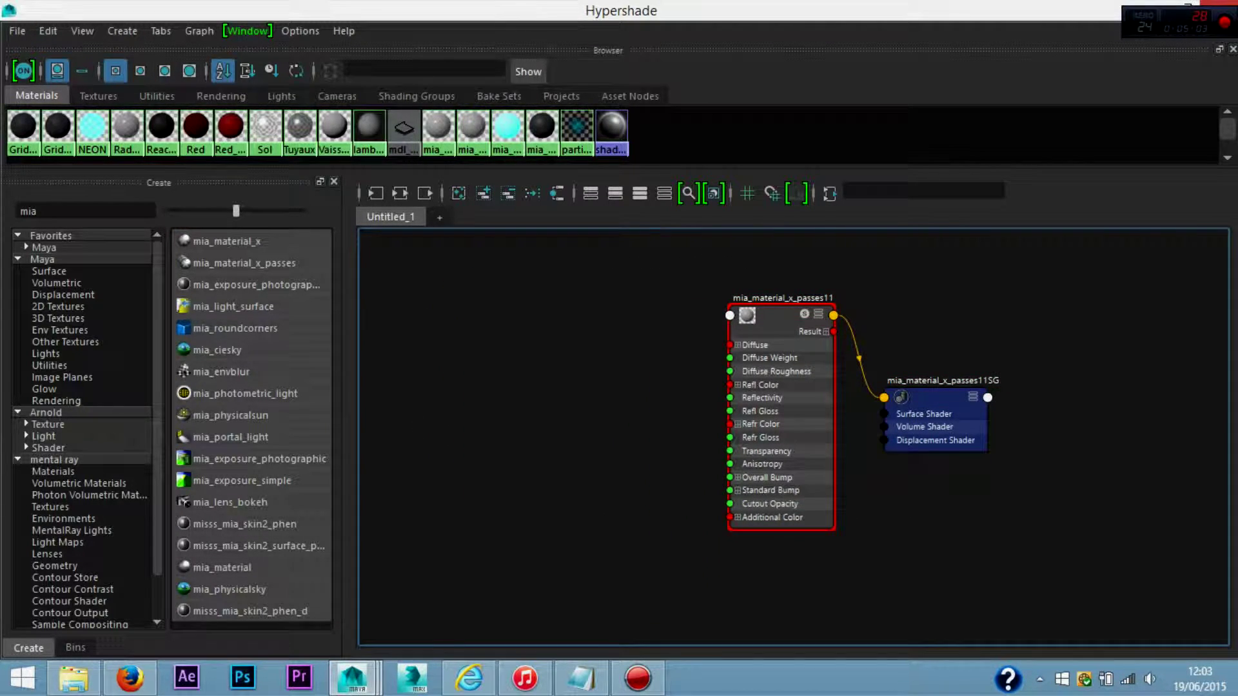
# Search 'mia' and create a mia_light_surface3 node left of the material.
pyautogui.click(28, 211)
pyautogui.write('mi')
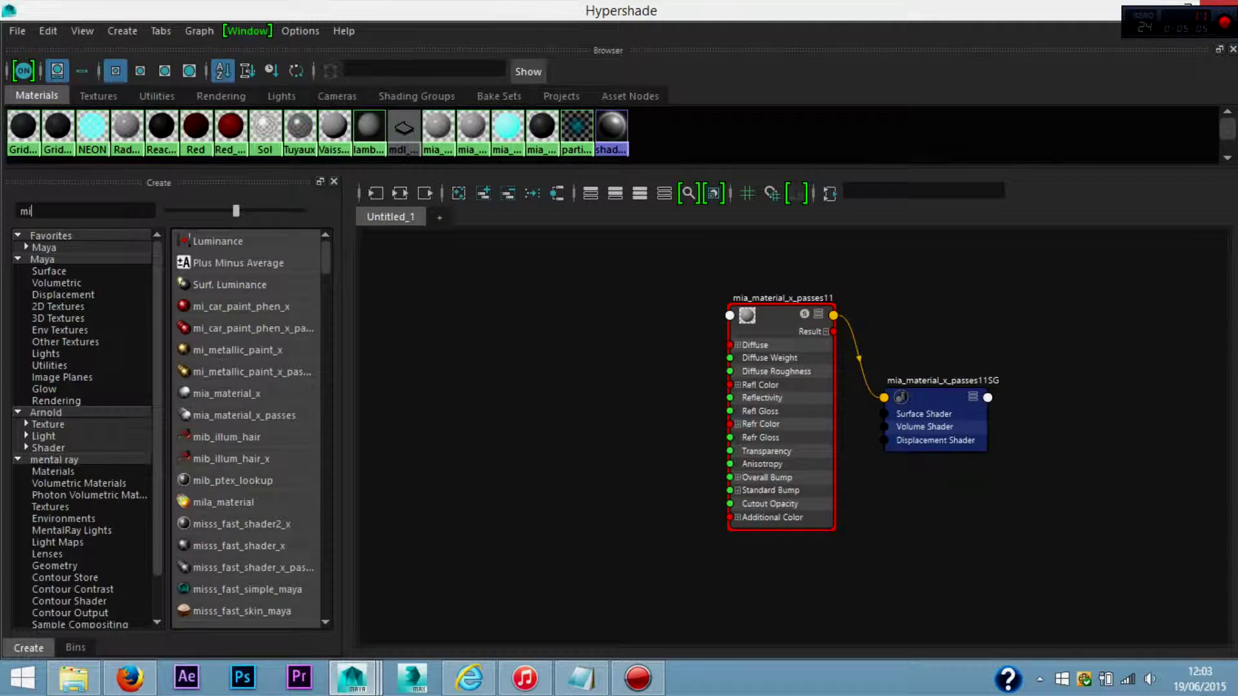
pyautogui.write('a')
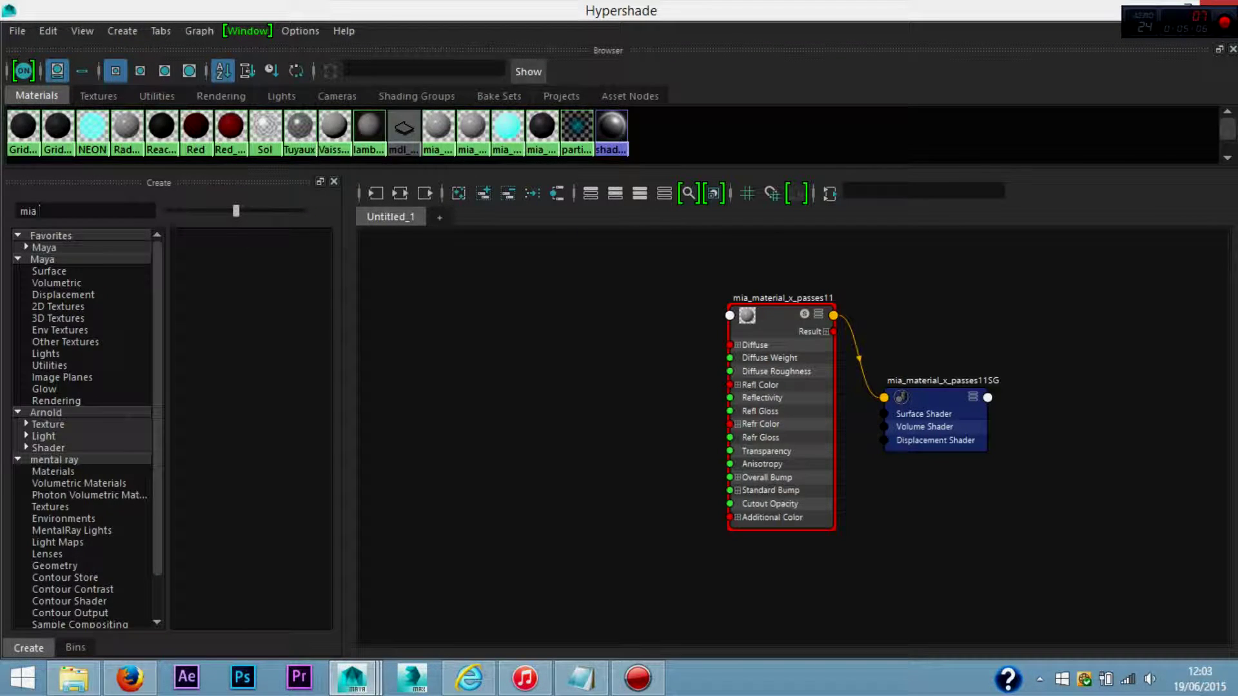
pyautogui.click(233, 307)
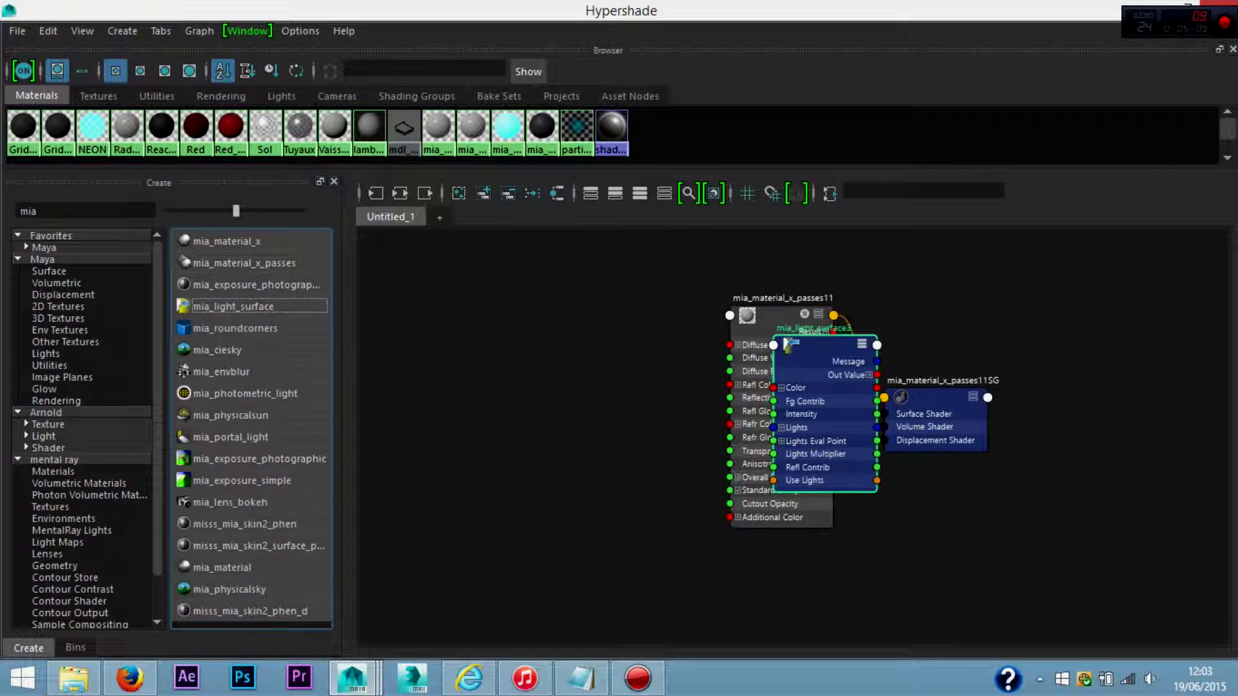
pyautogui.moveTo(779, 326); pyautogui.dragTo(537, 327)
# Create a ramp3 texture and place it and place2dTexture7 left of mia_light_surface3.
pyautogui.write('ra')
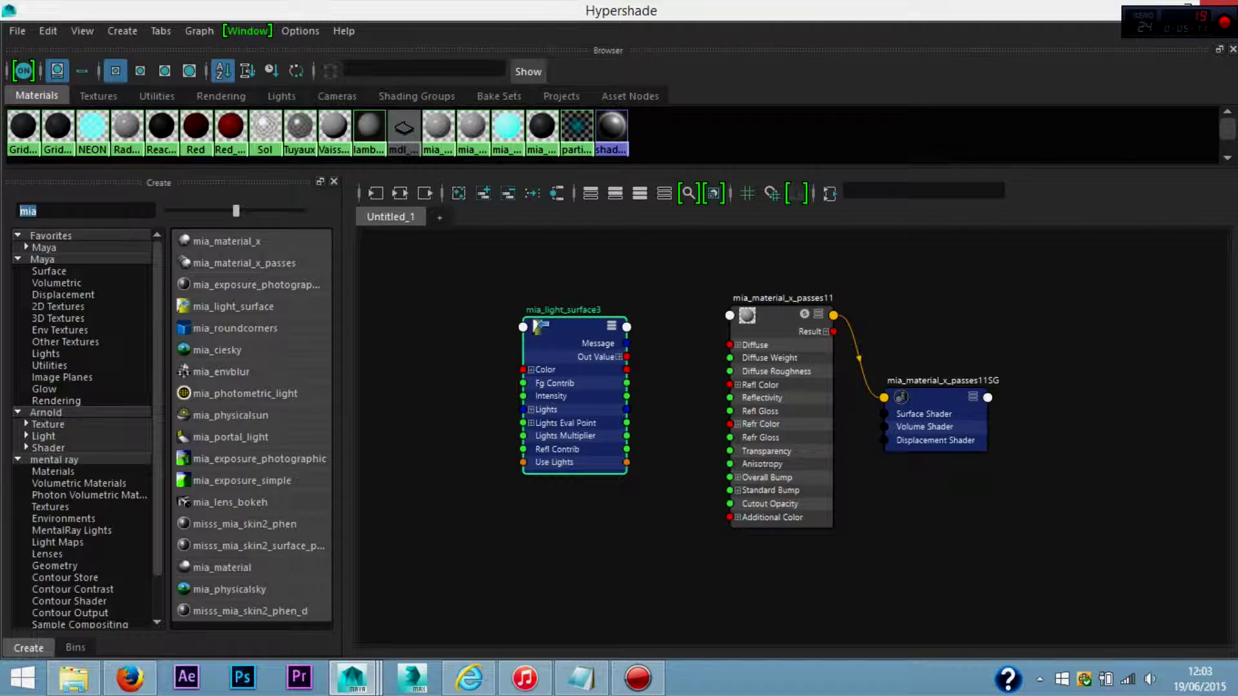
pyautogui.write('mp')
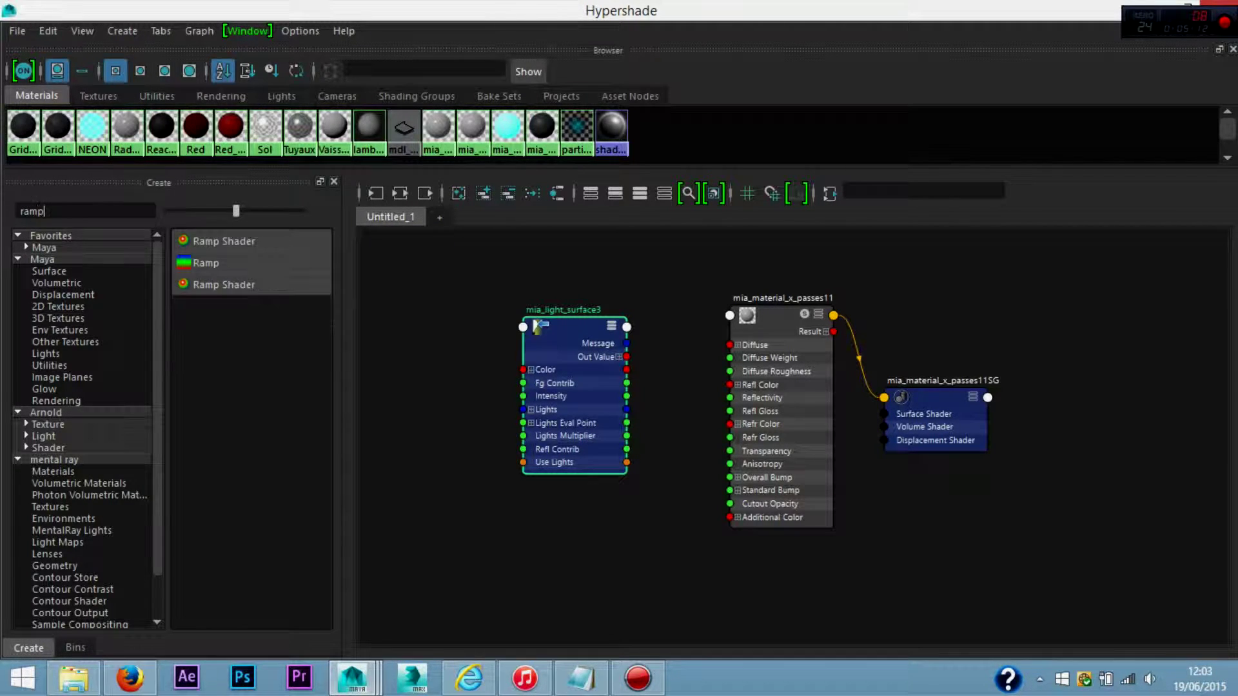
pyautogui.press('BackSpace')
pyautogui.press('BackSpace')
pyautogui.press('BackSpace')
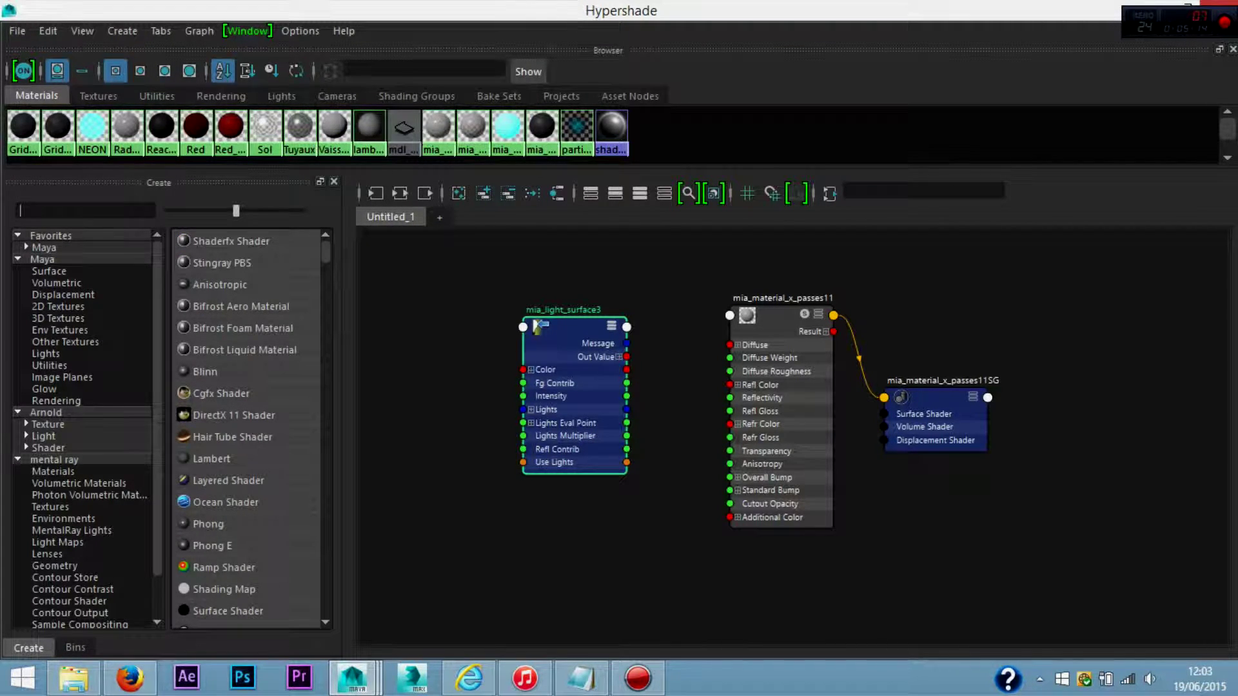
pyautogui.write('r')
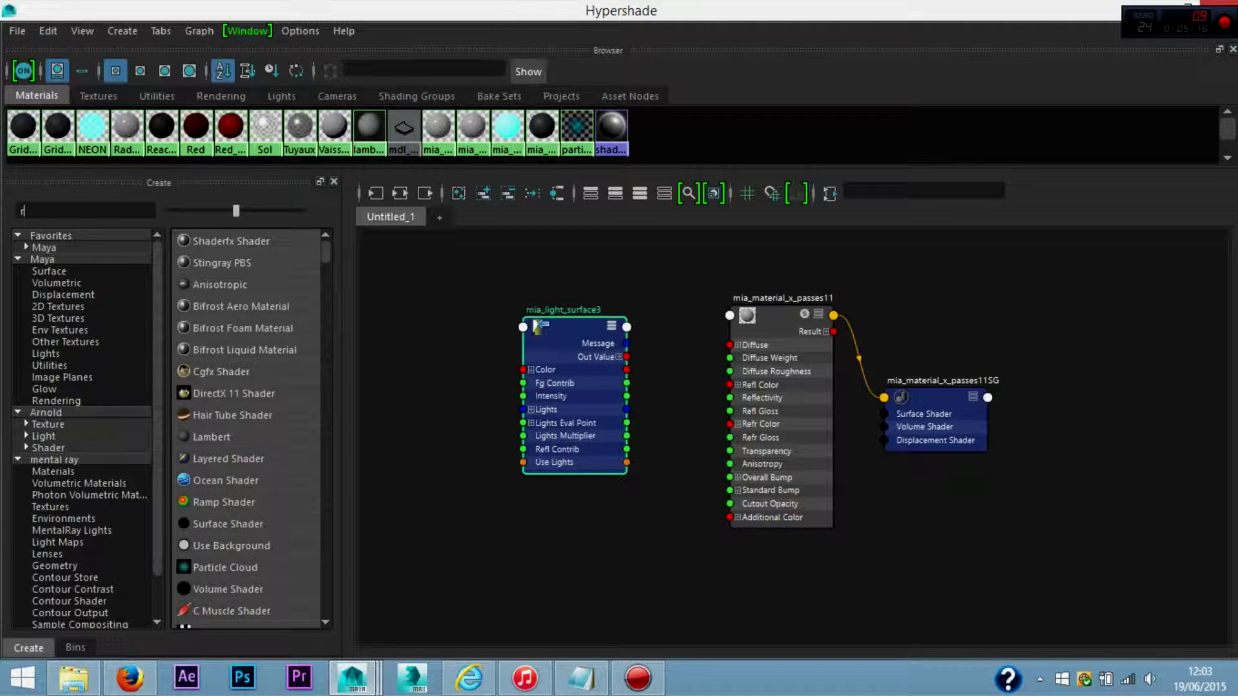
pyautogui.write('amp')
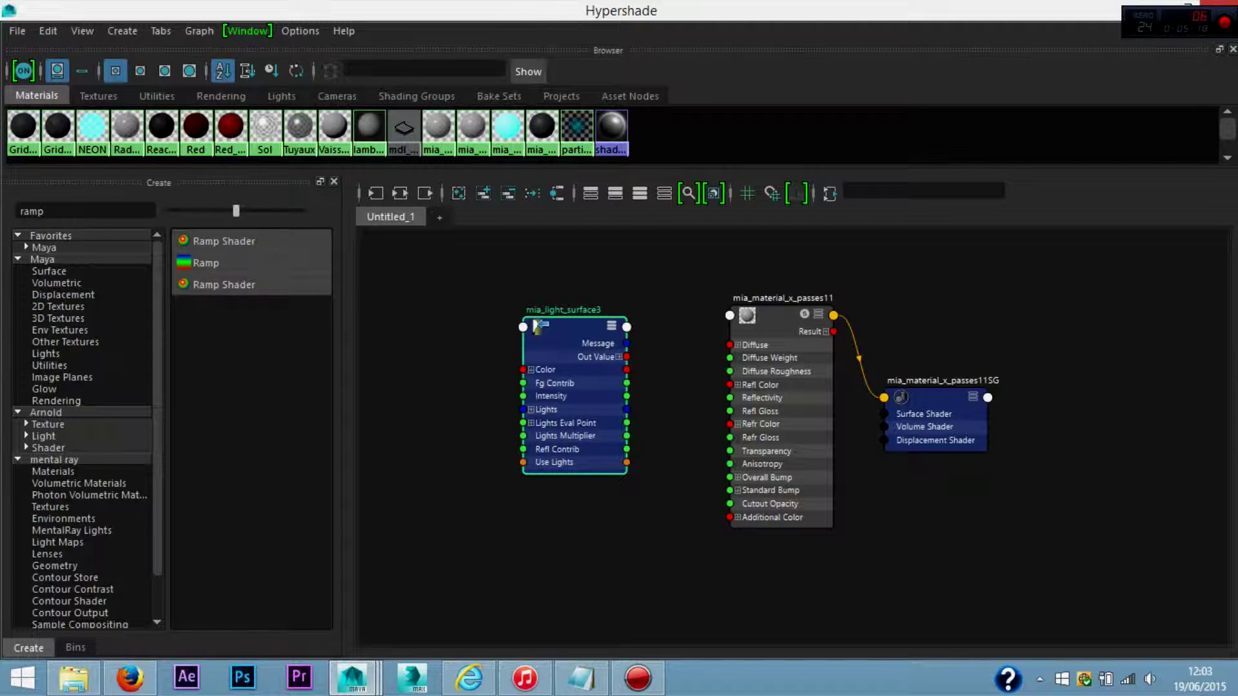
pyautogui.click(205, 263)
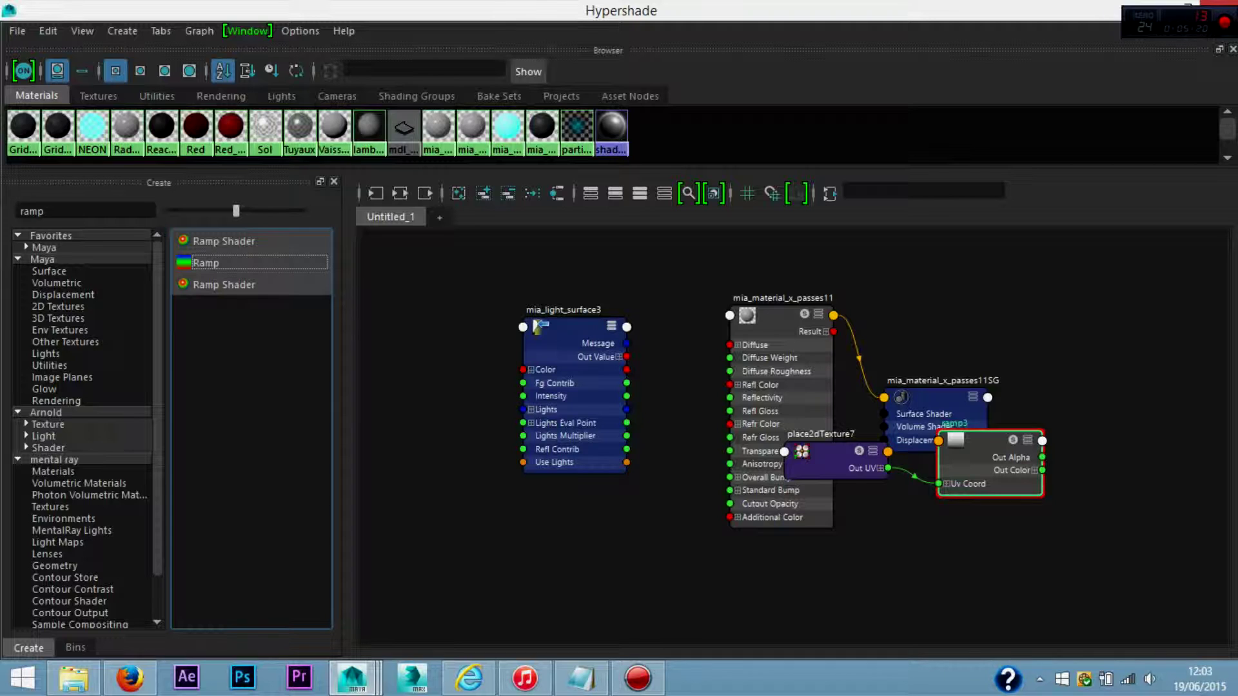
pyautogui.moveTo(831, 451); pyautogui.dragTo(398, 374)
pyautogui.moveTo(980, 444); pyautogui.dragTo(446, 449)
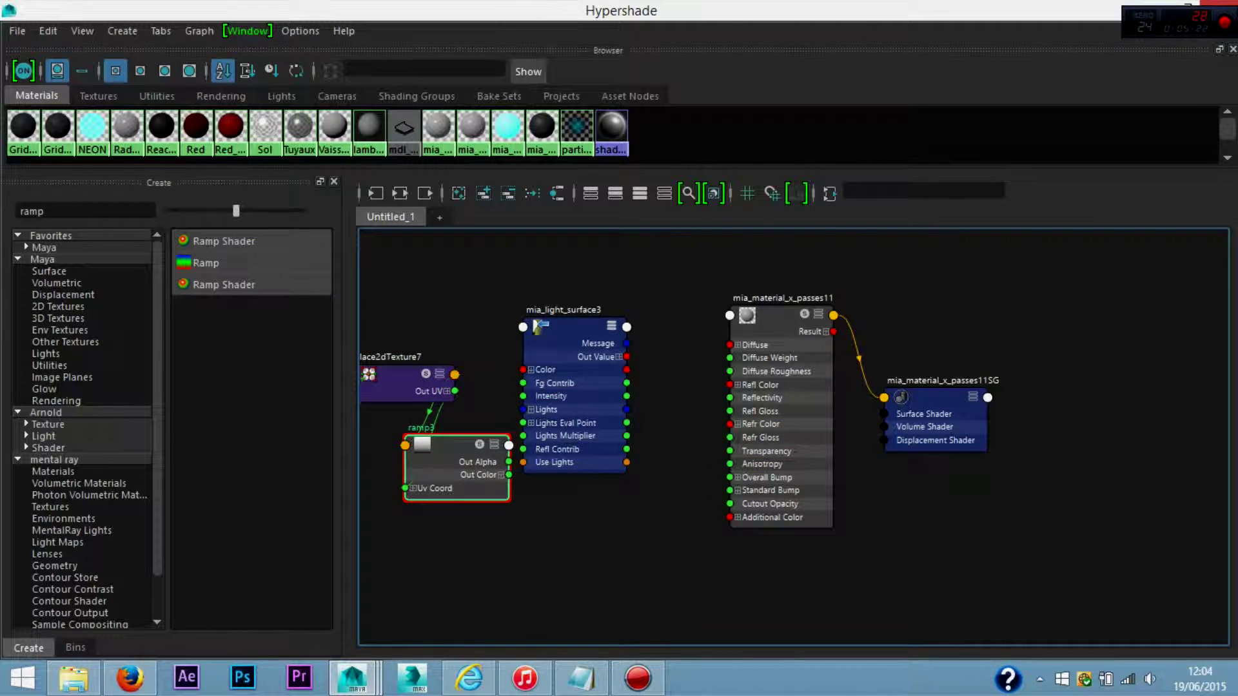
pyautogui.moveTo(406, 380); pyautogui.dragTo(309, 380)
pyautogui.moveTo(452, 451); pyautogui.dragTo(428, 358)
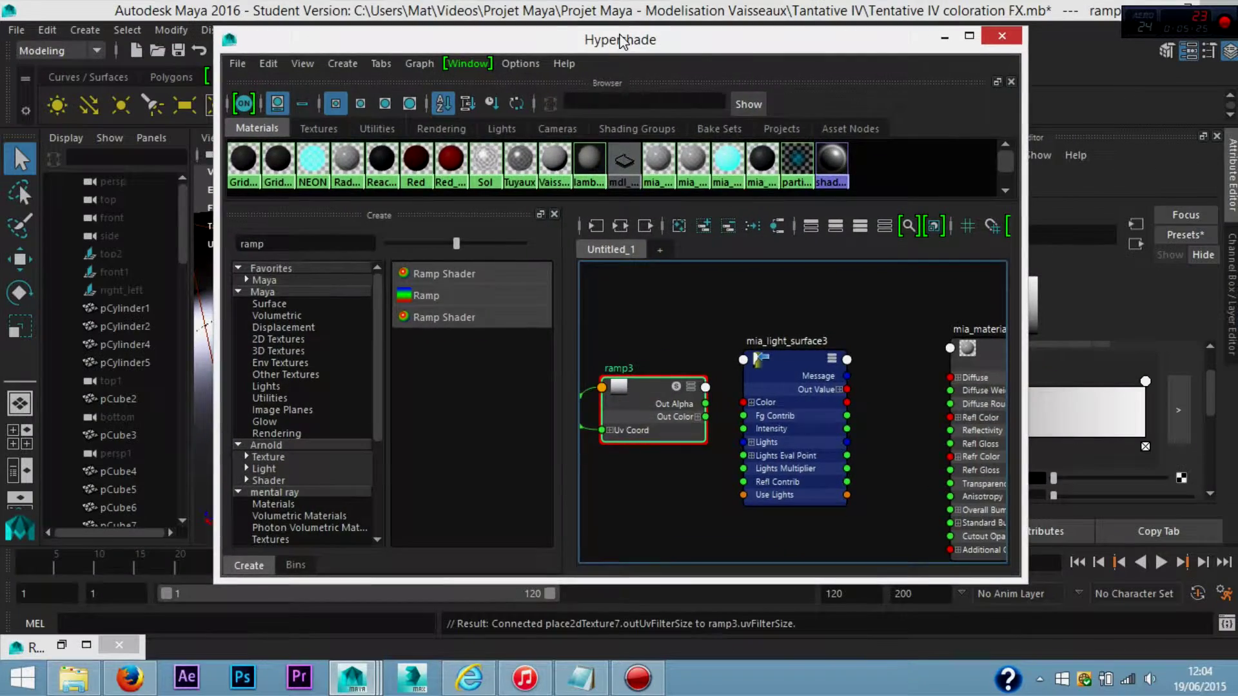
# Connect ramp3 into mia_light_surface3's colour and make the ramp colour bright blue (value about 0.957).
pyautogui.doubleClick(543, 347)
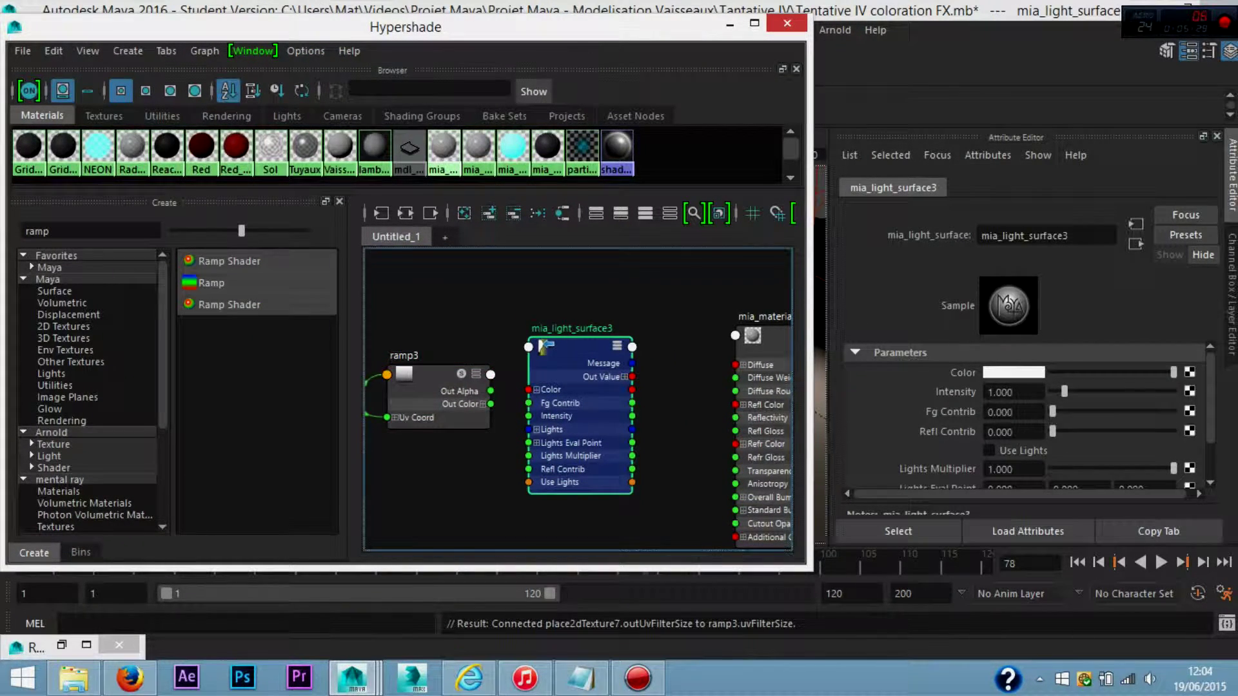
pyautogui.moveTo(404, 374); pyautogui.dragTo(1013, 373, button='middle')
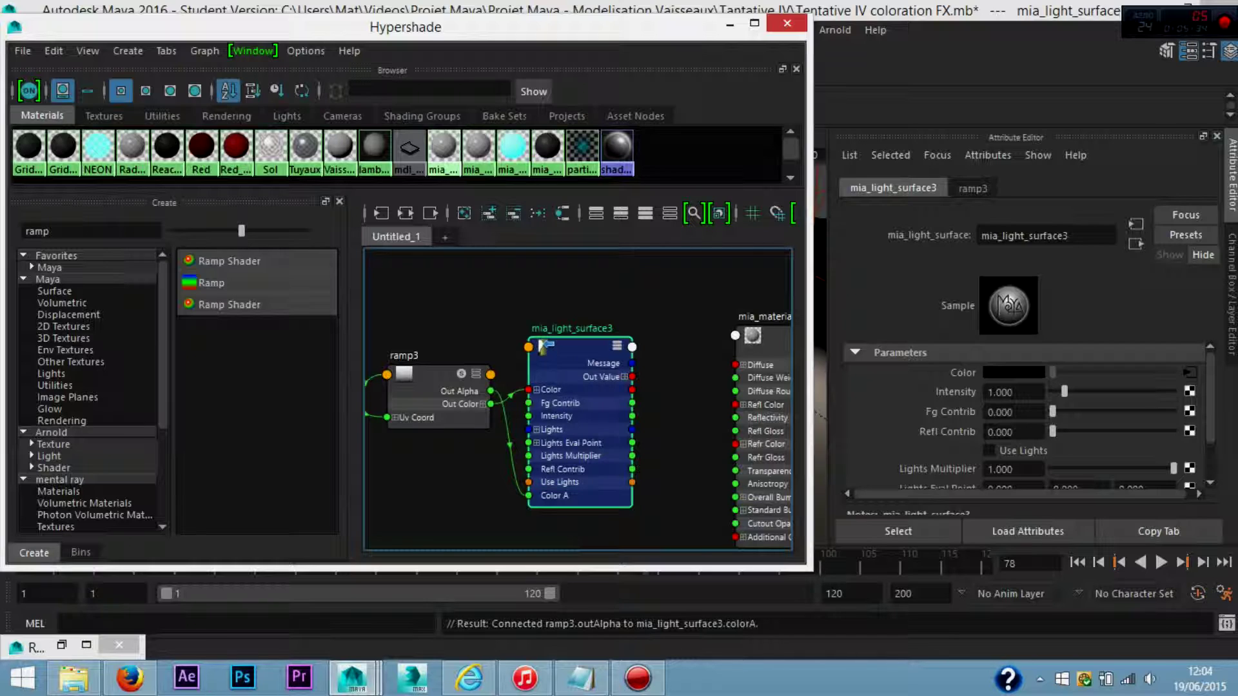
pyautogui.click(432, 387)
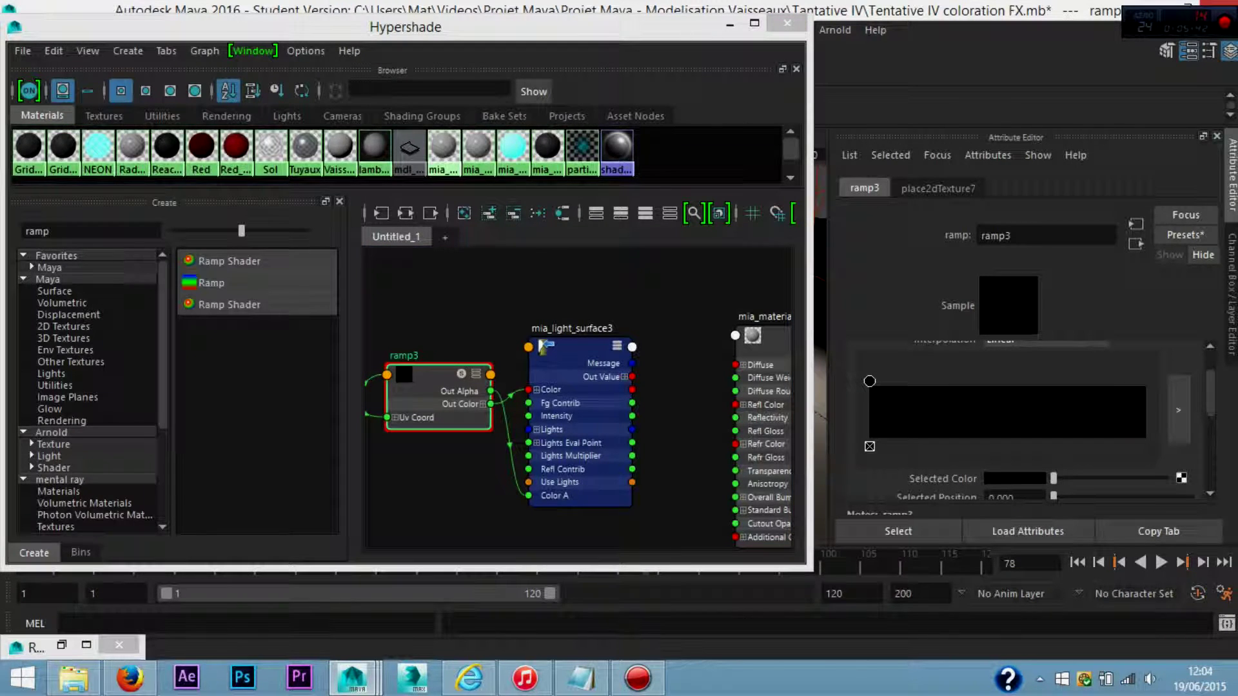
pyautogui.click(1014, 478)
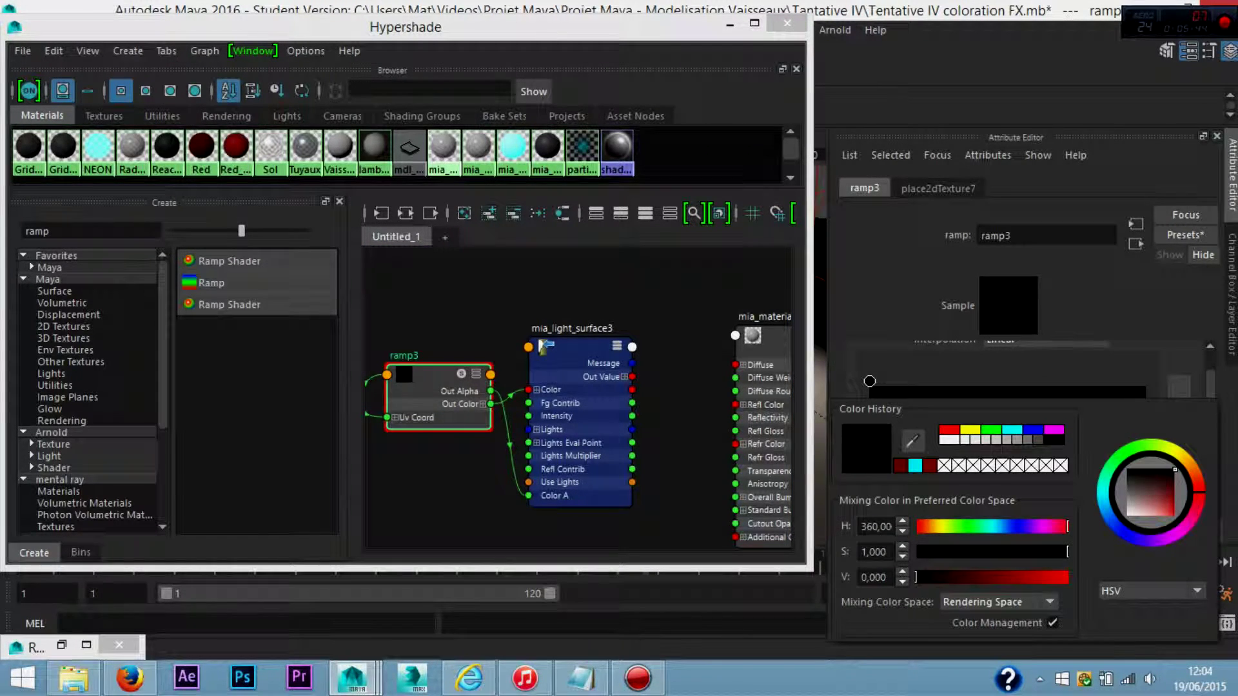
pyautogui.click(1017, 526)
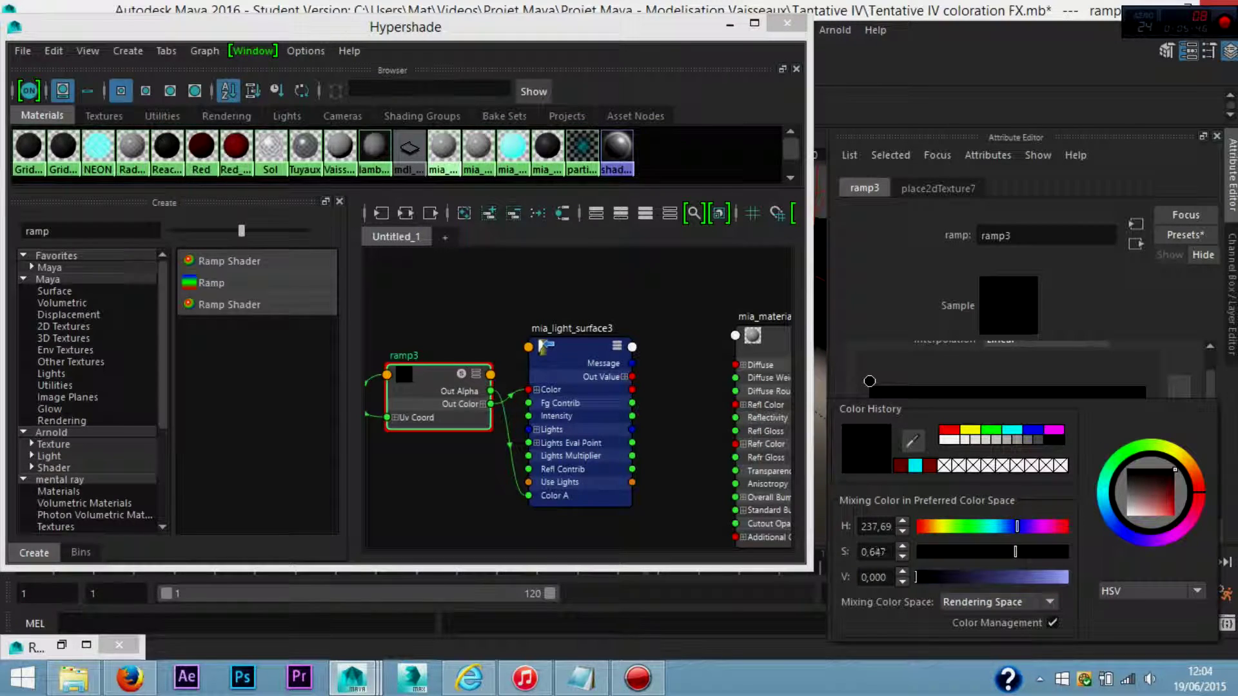
pyautogui.moveTo(915, 577); pyautogui.dragTo(1066, 577)
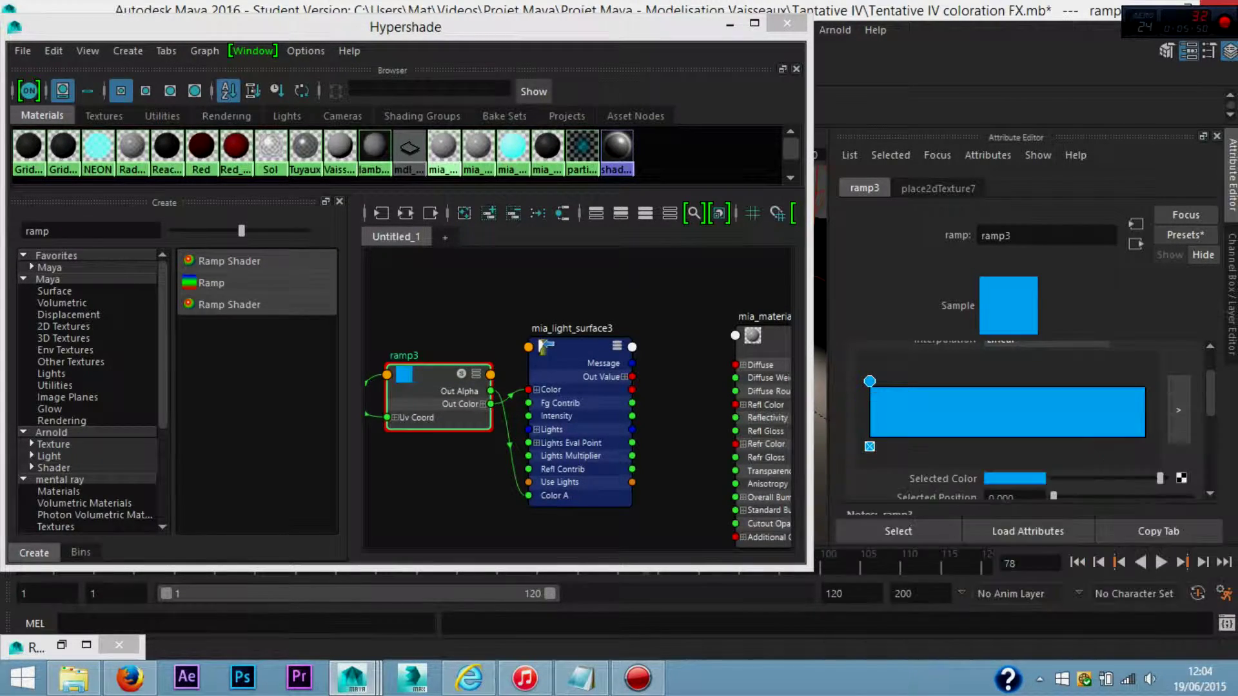
pyautogui.click(543, 346)
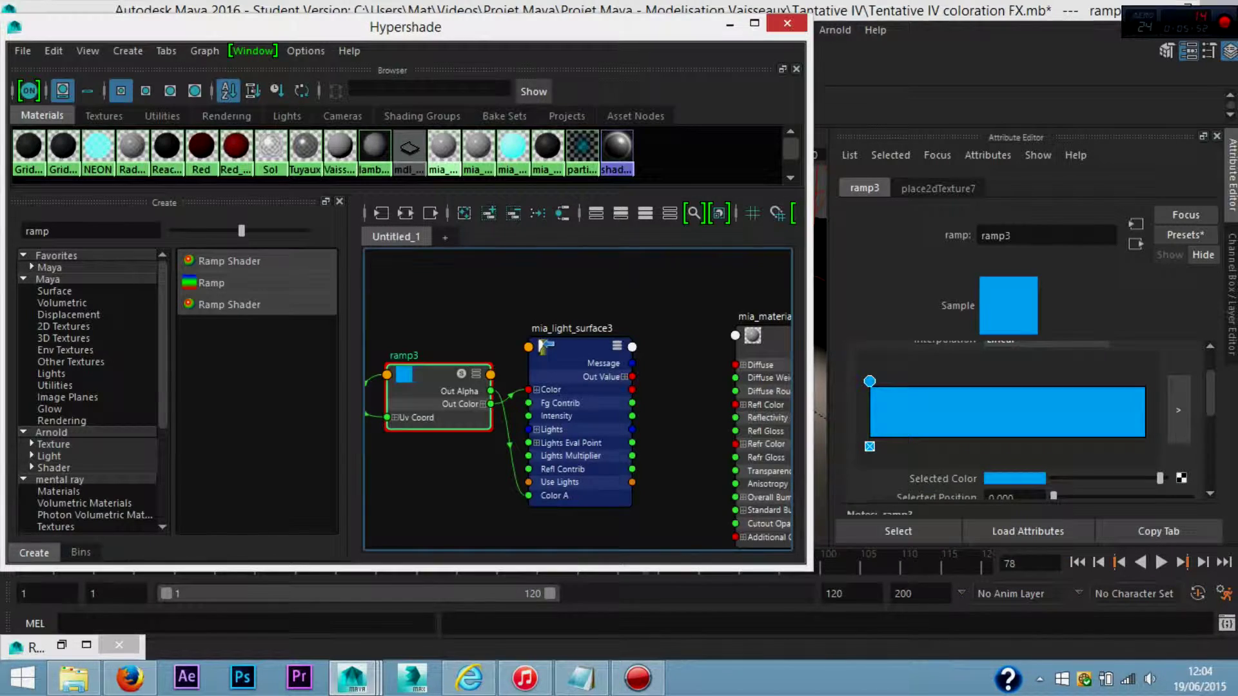
# Slightly brighten mia_material_x_passes11's diffuse, then wire mia_light_surface3 Out Value A into its Additional Color.
pyautogui.click(764, 335)
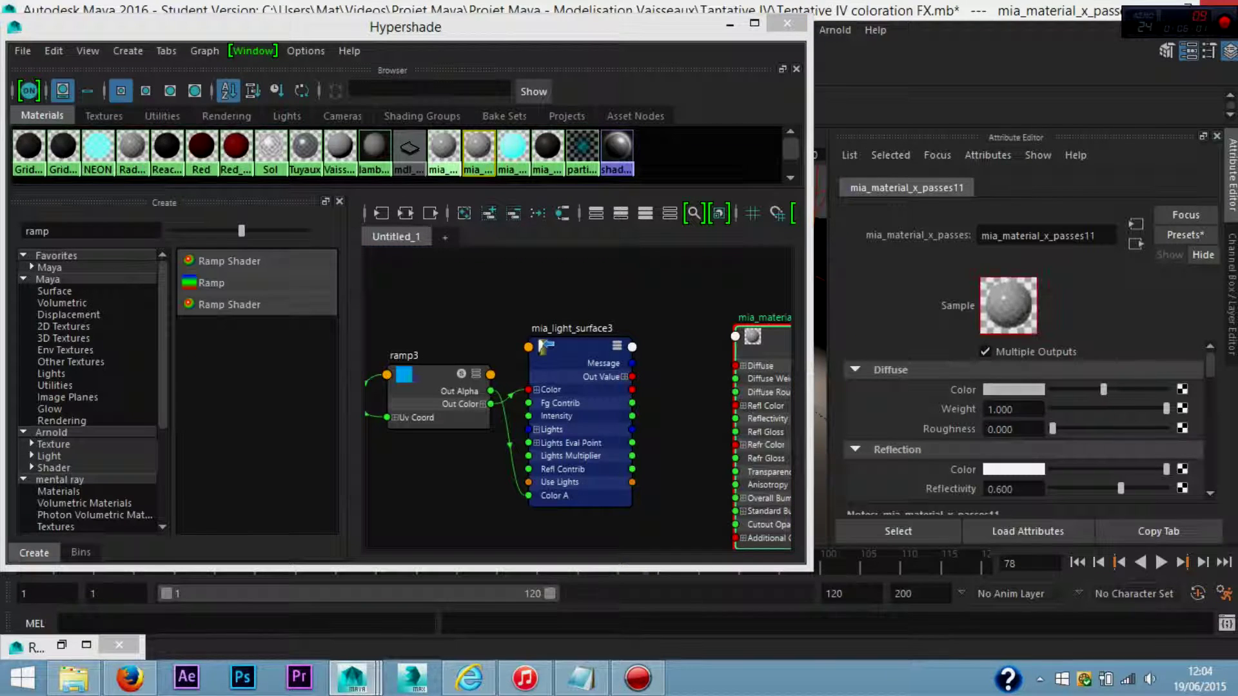
pyautogui.moveTo(1109, 390); pyautogui.dragTo(1135, 389)
pyautogui.scroll(-2, 1025, 419)
pyautogui.scroll(-3, 1025, 419)
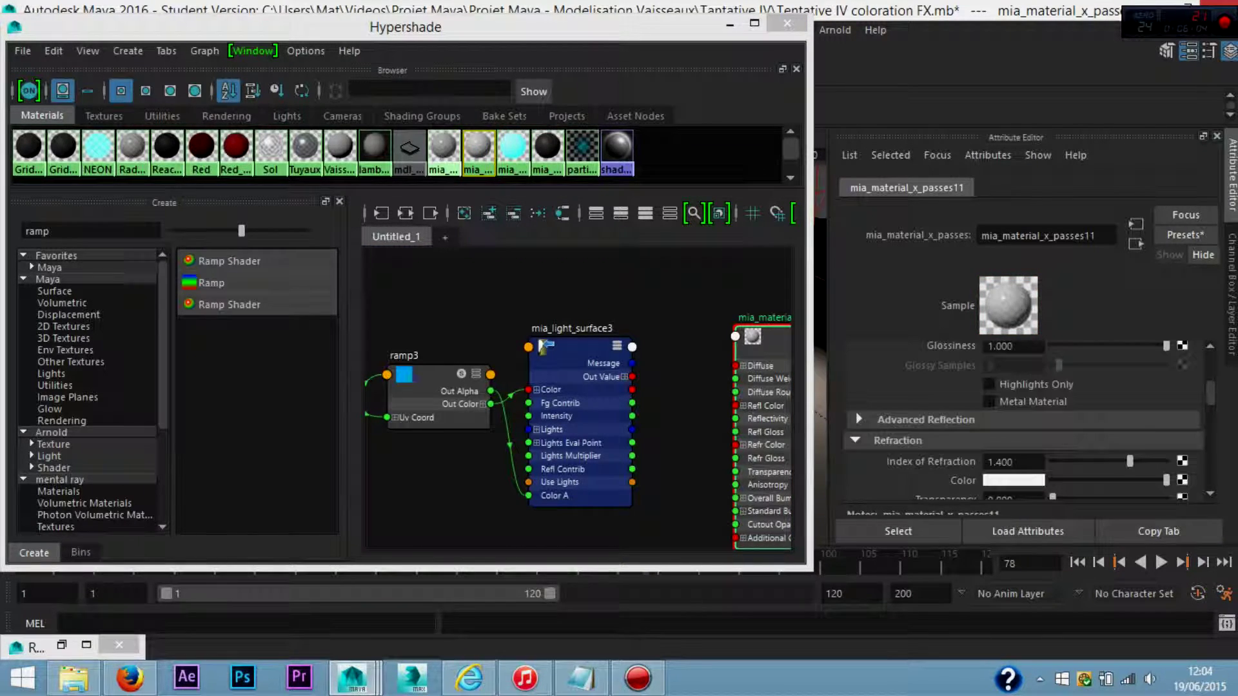
pyautogui.scroll(-2, 1025, 419)
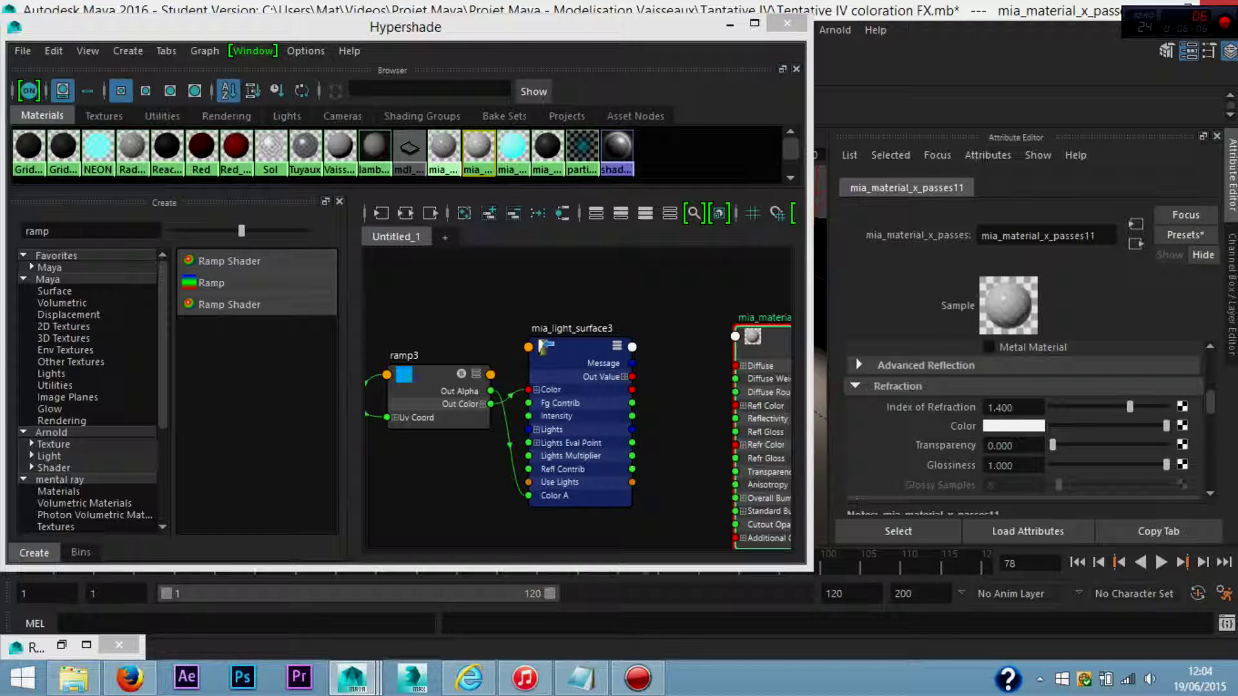
pyautogui.scroll(-2, 1024, 419)
pyautogui.scroll(-2, 1025, 419)
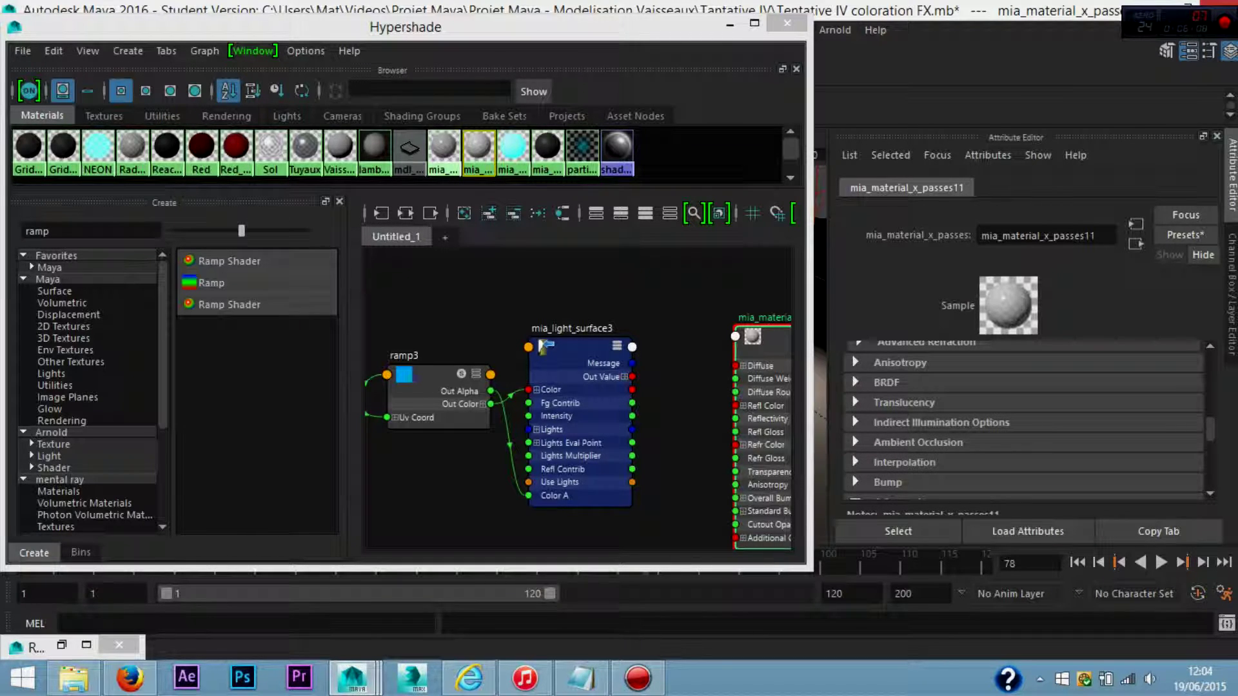
pyautogui.scroll(-2, 1025, 419)
pyautogui.scroll(-2, 1025, 419)
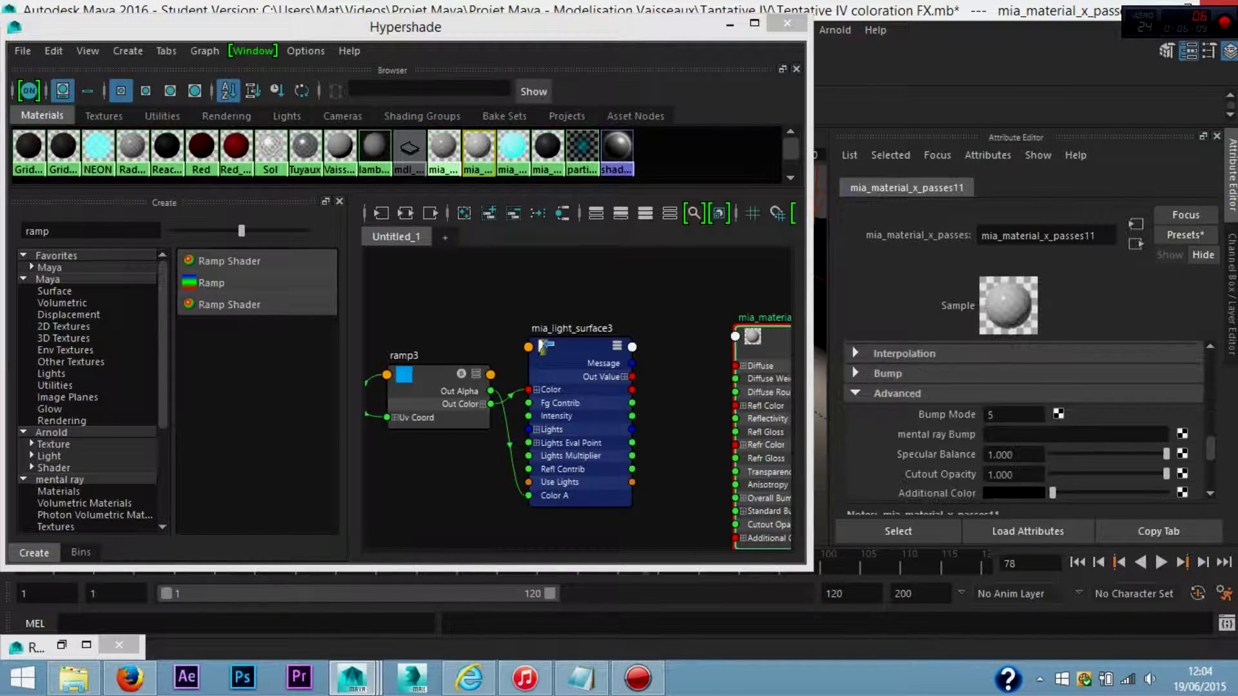
pyautogui.scroll(-2, 1025, 419)
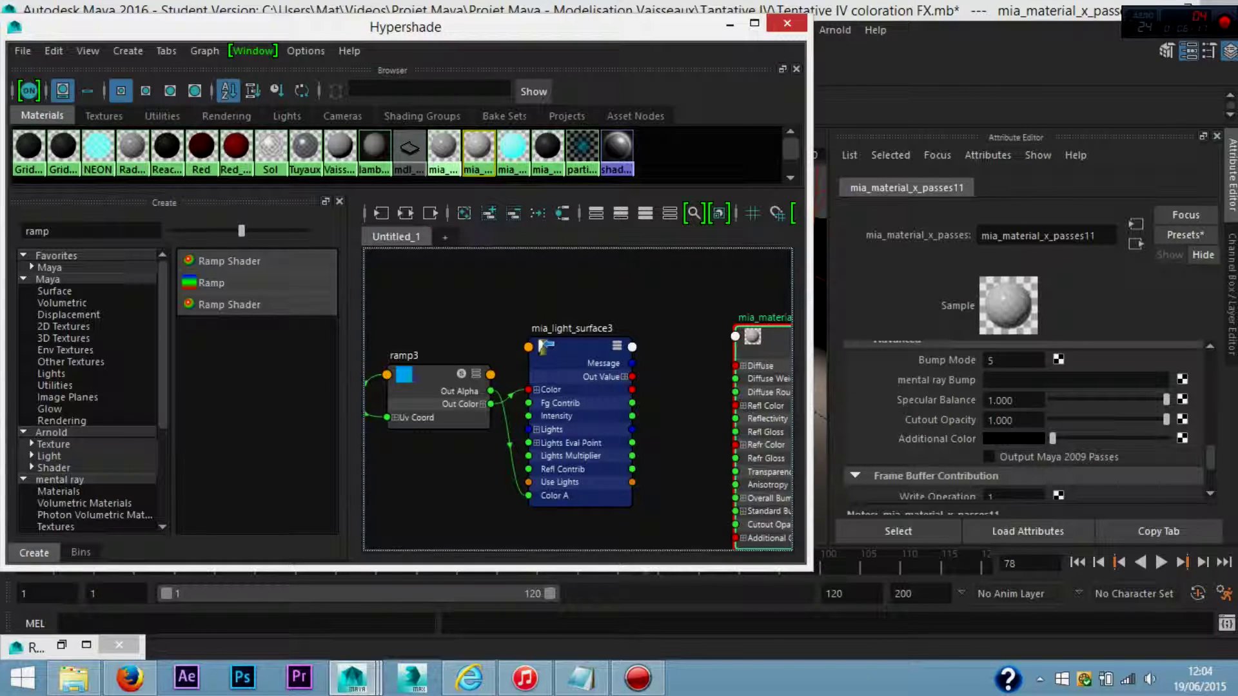
pyautogui.moveTo(572, 348); pyautogui.dragTo(1012, 438, button='middle')
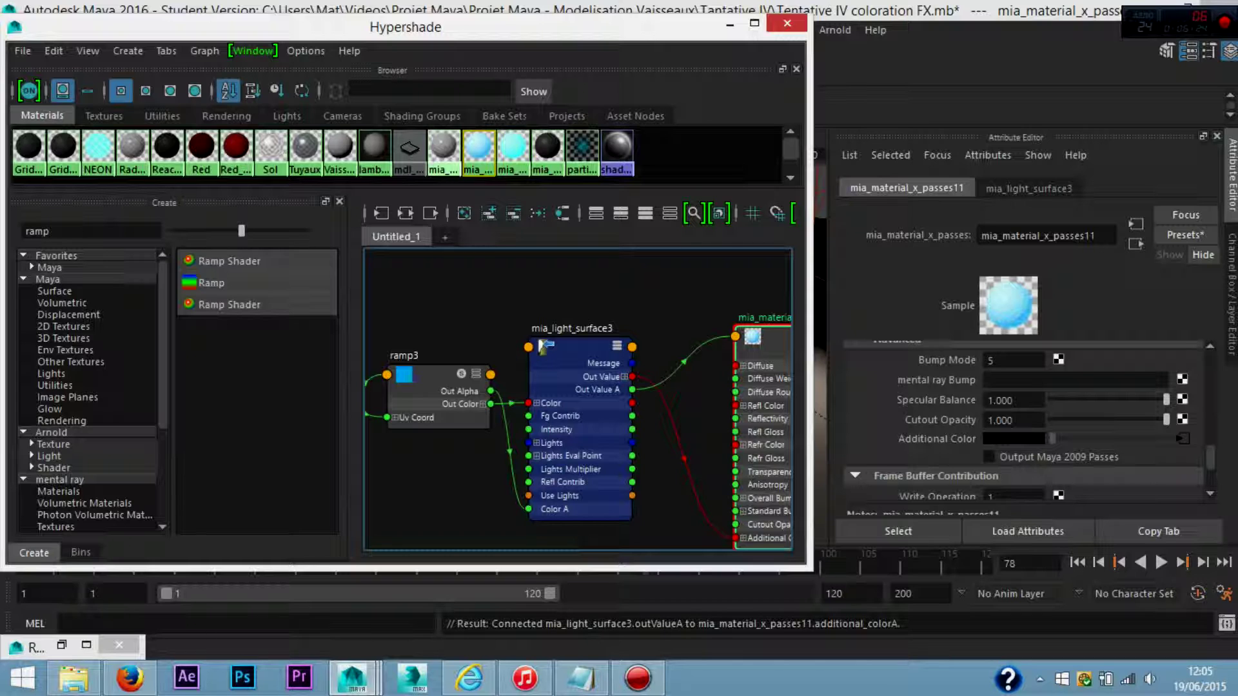
# Give mia_light_surface3 an Intensity of 2 and Fg Contrib of 4, then zoom out the Node Editor.
pyautogui.click(542, 346)
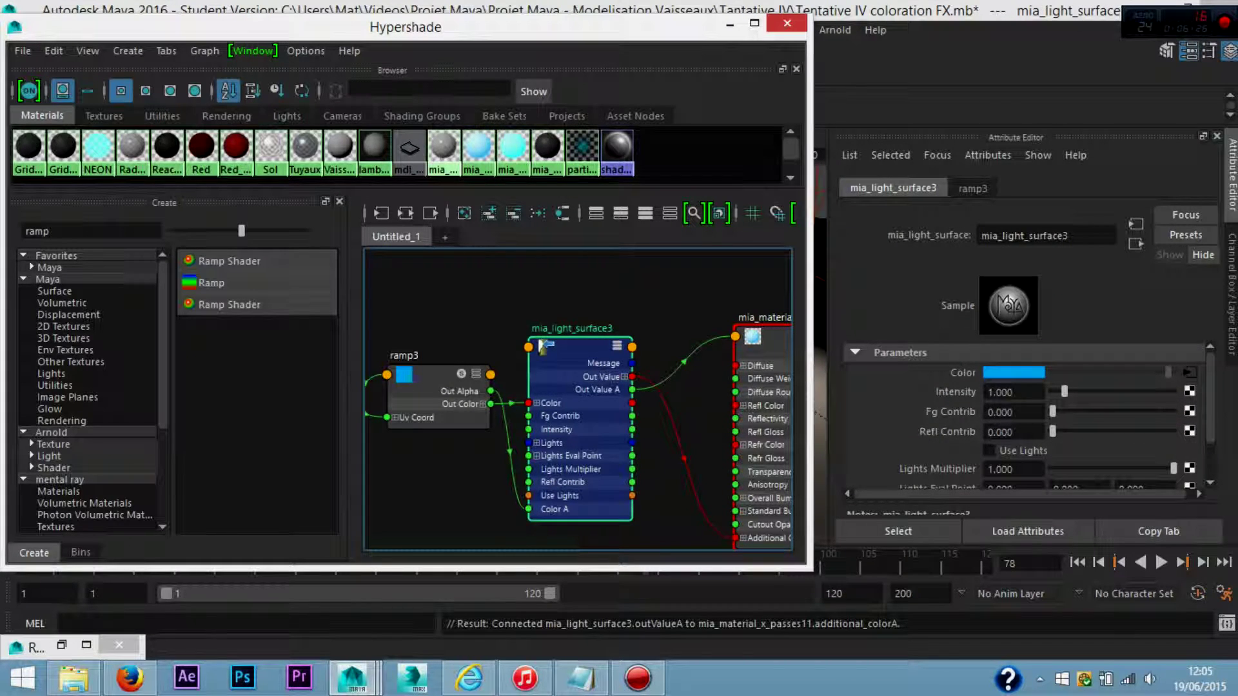
pyautogui.press('Right')
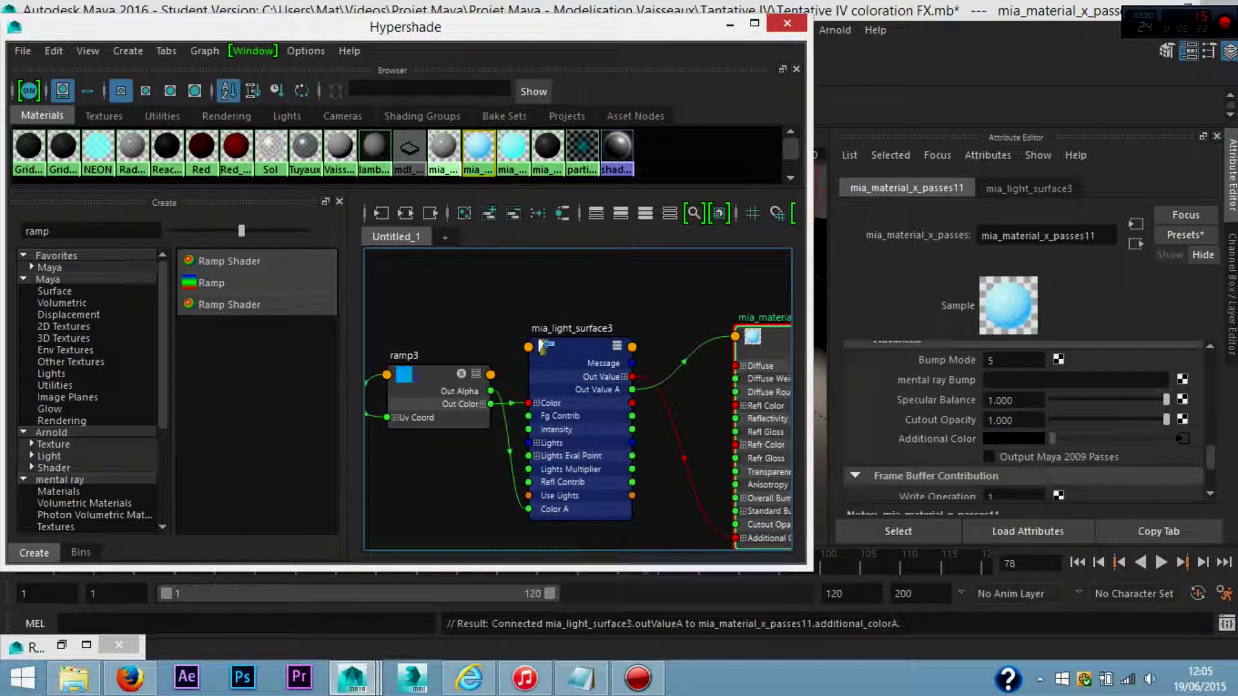
pyautogui.click(543, 346)
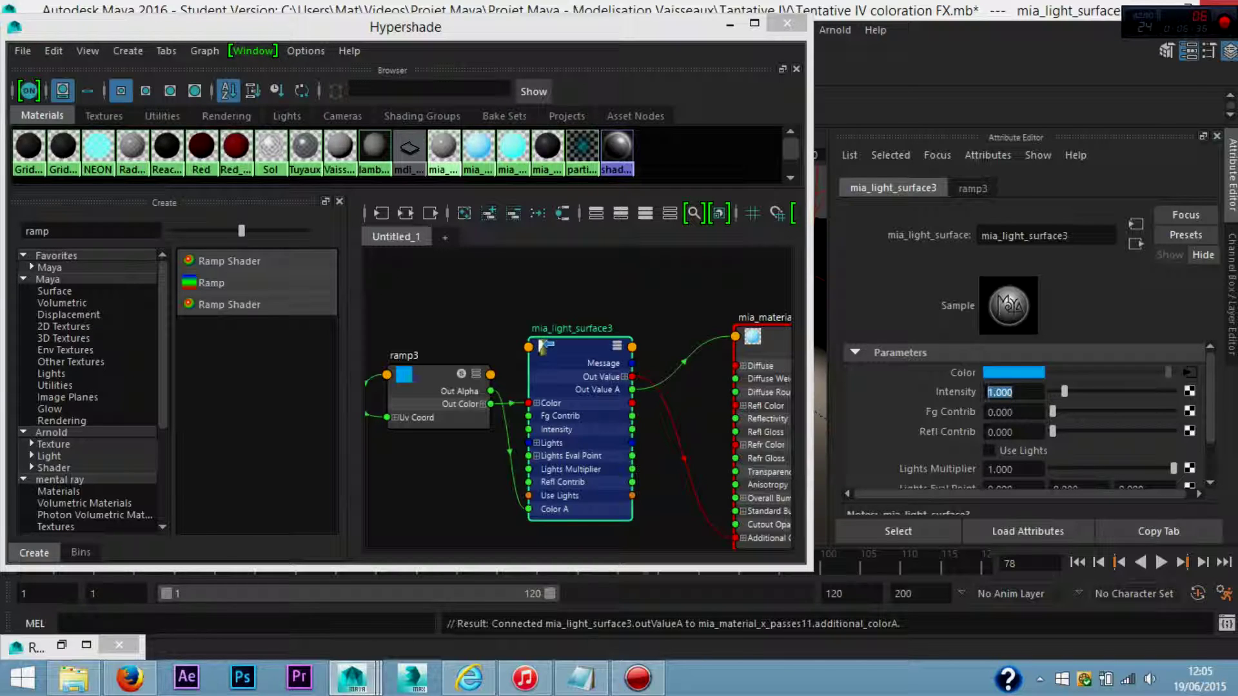
pyautogui.write('2')
pyautogui.press('Return')
pyautogui.press('Tab')
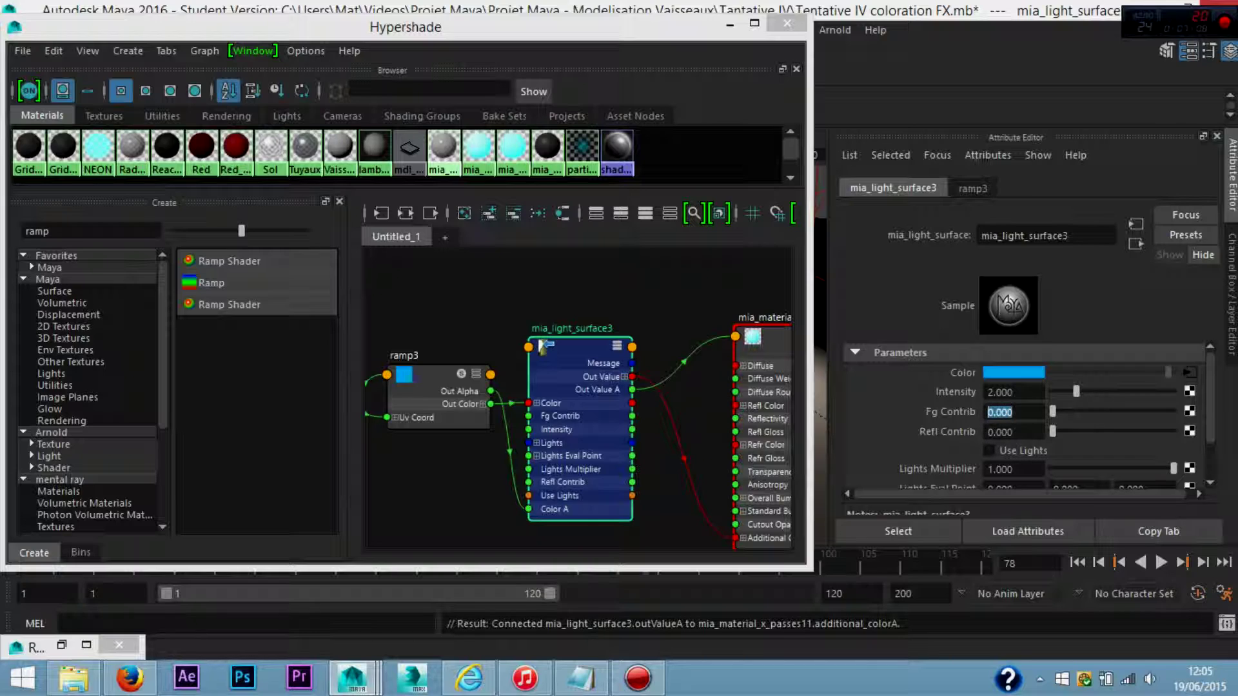
pyautogui.write('4')
pyautogui.press('Return')
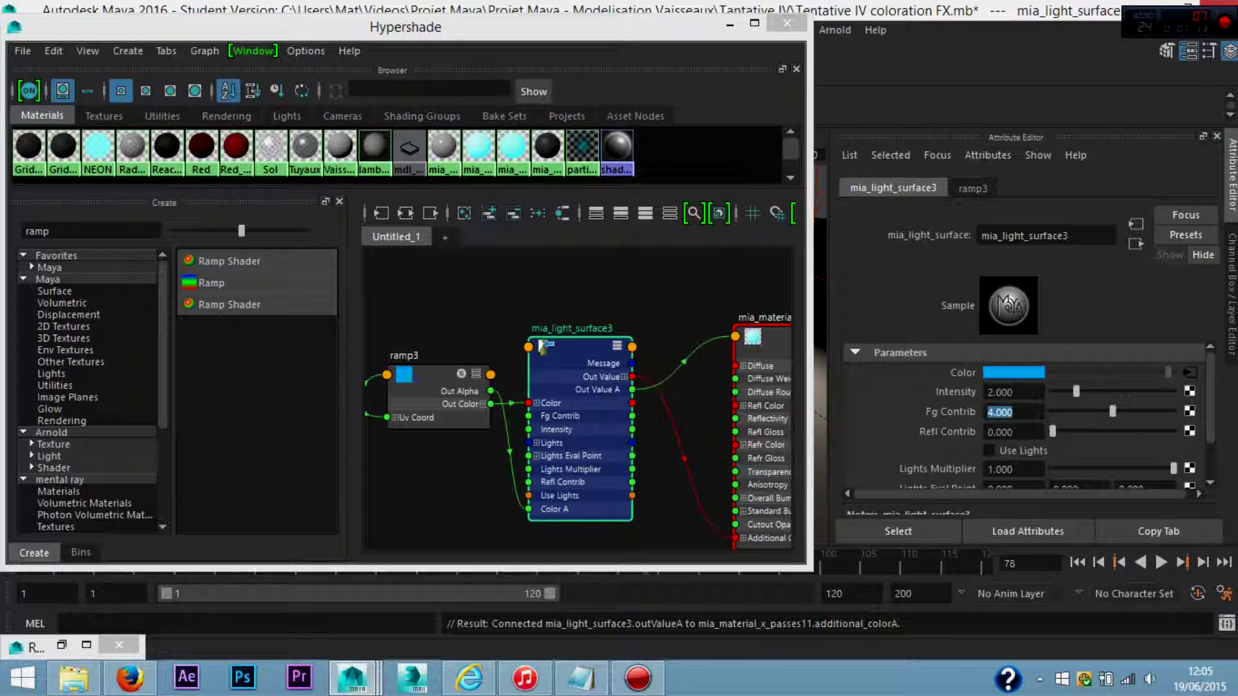
pyautogui.scroll(-2, 646, 352)
pyautogui.scroll(-2, 572, 349)
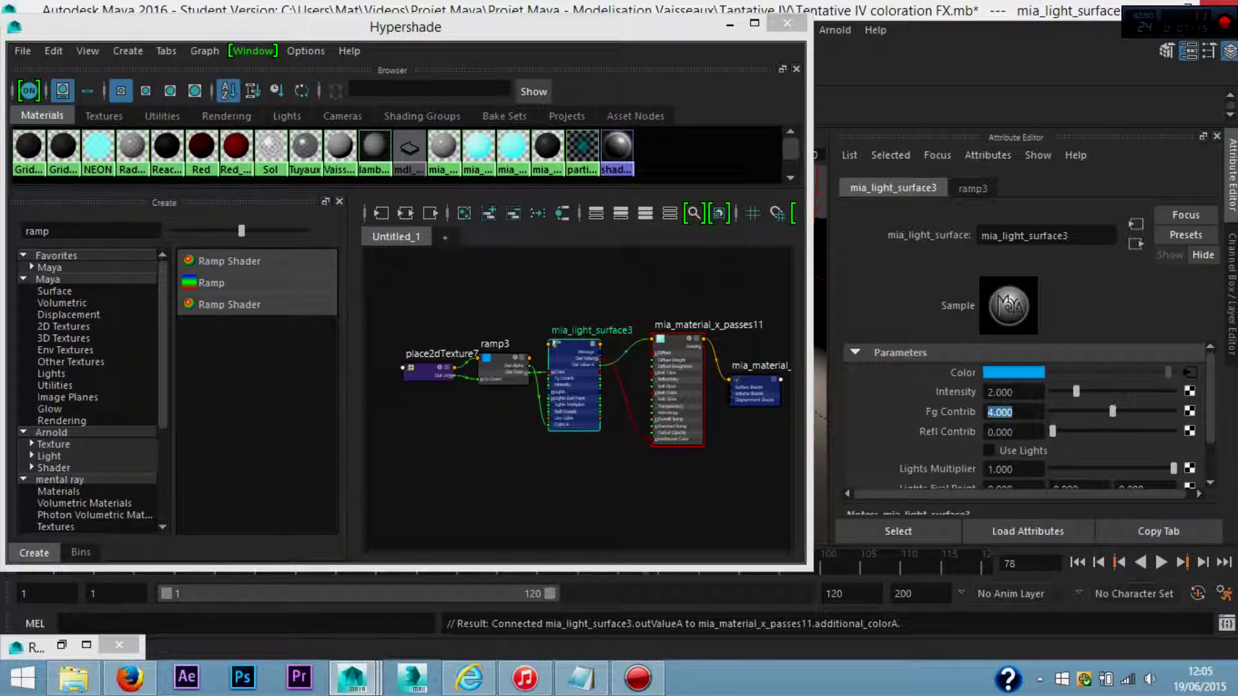
# Shift the ramp3 colour's hue from blue to green.
pyautogui.click(754, 390)
pyautogui.click(645, 502)
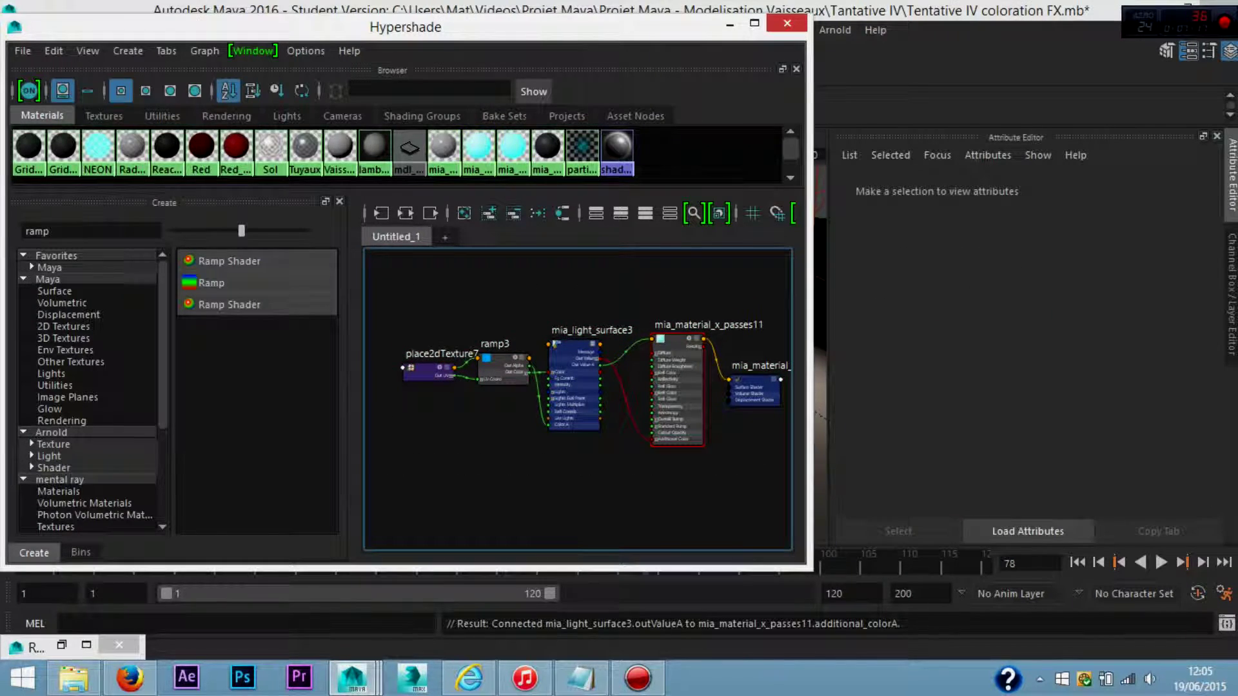
pyautogui.click(503, 370)
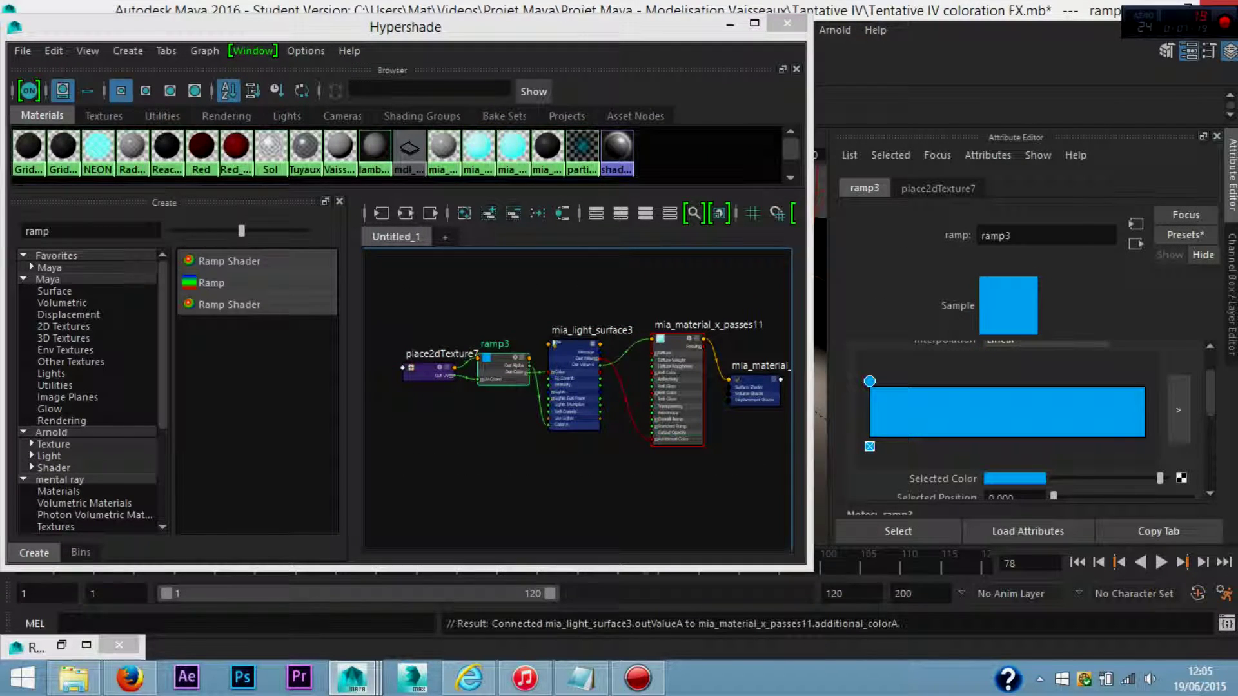
pyautogui.click(1014, 478)
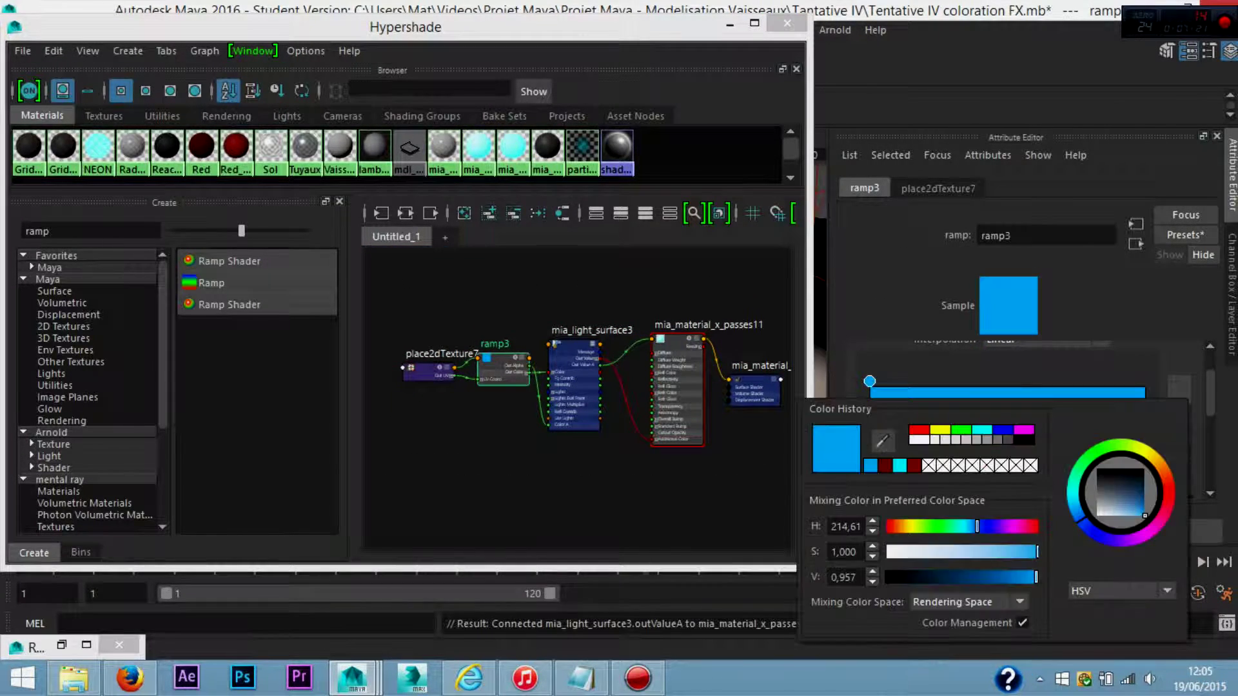
pyautogui.moveTo(970, 526); pyautogui.dragTo(933, 526)
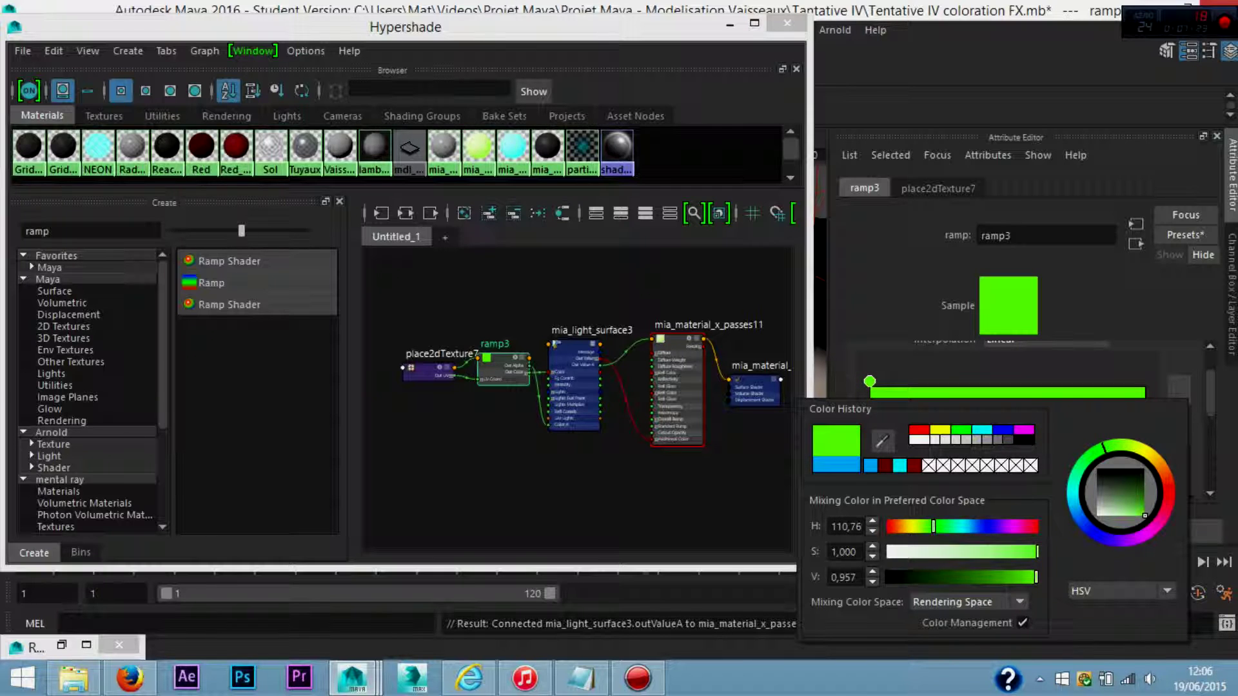
# Deselect ramp3 and display the NEON material's attributes.
pyautogui.click(580, 490)
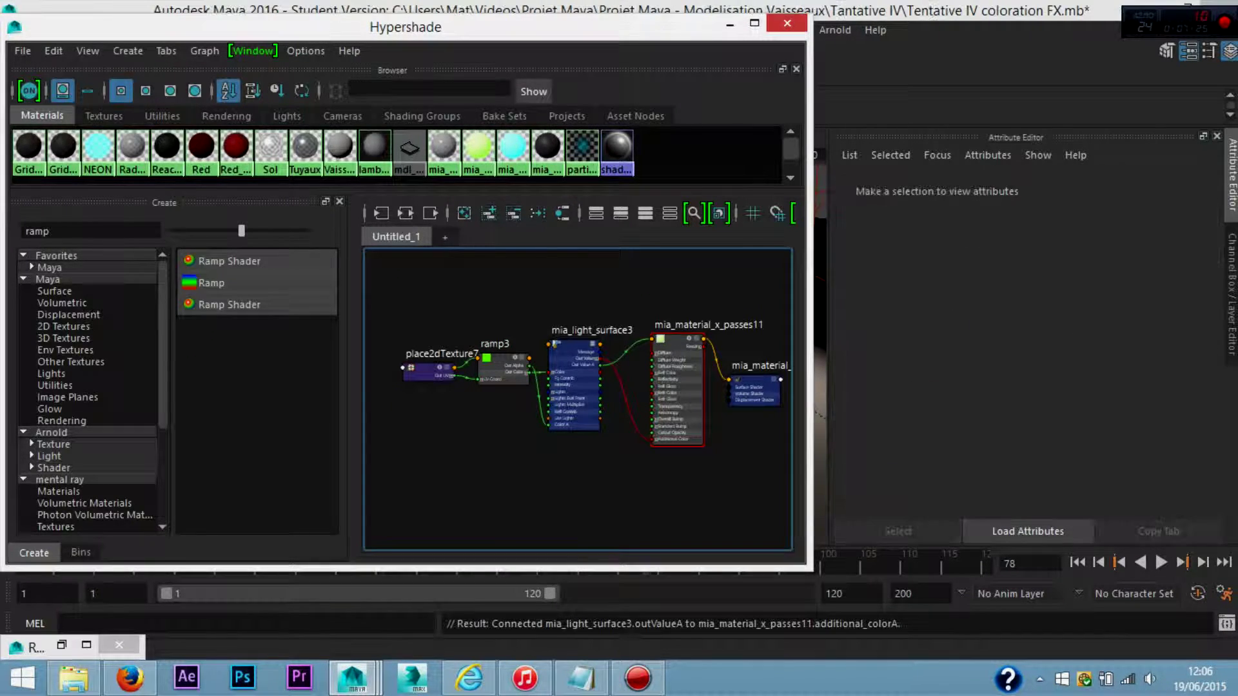
pyautogui.click(677, 386)
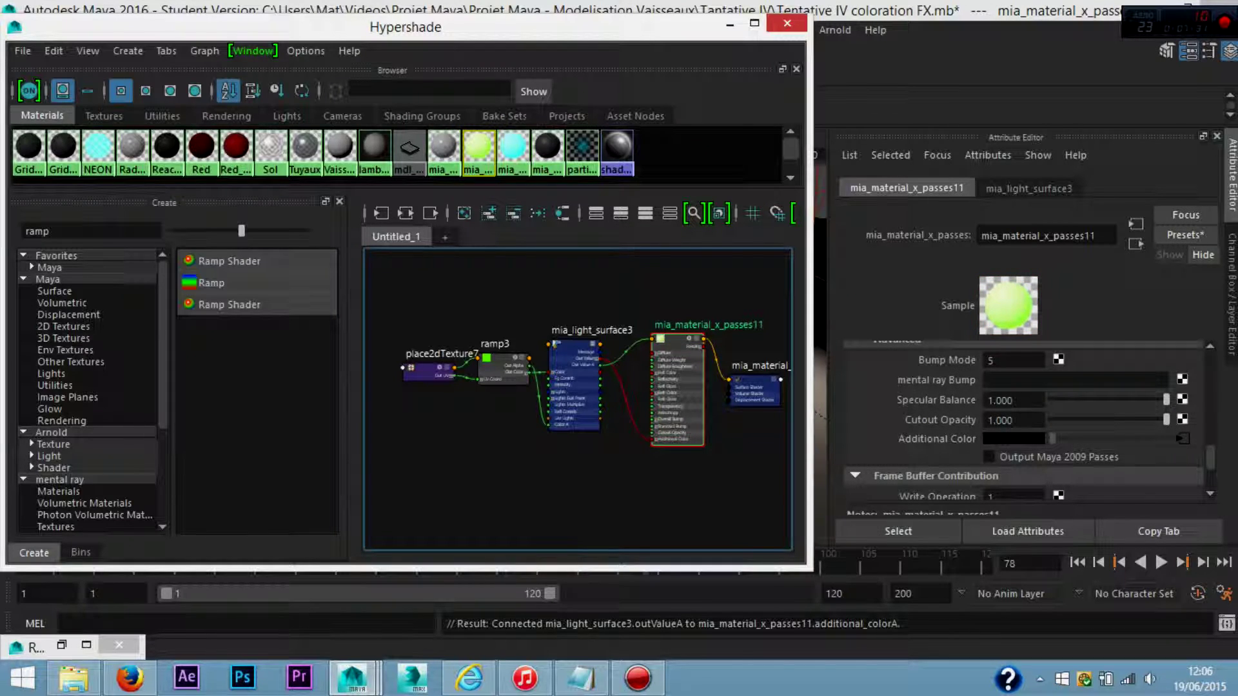
pyautogui.click(98, 149)
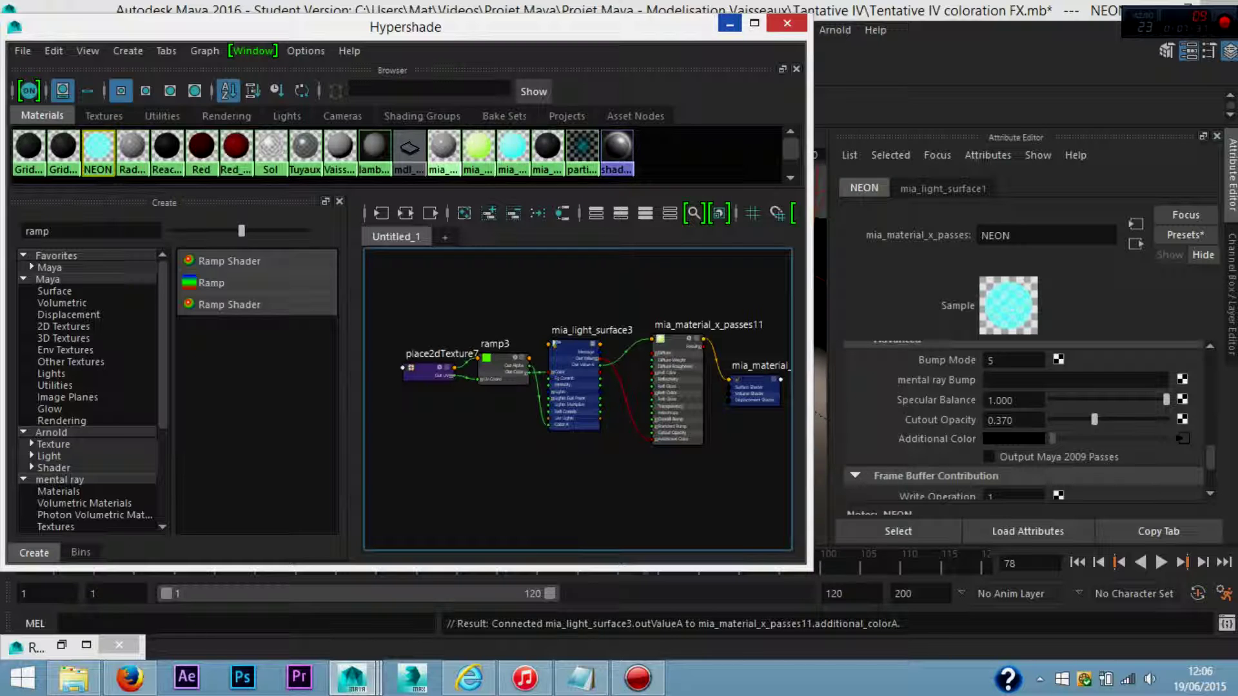
# Minimize the Hypershade and orbit the persp view around the spaceship.
pyautogui.click(729, 24)
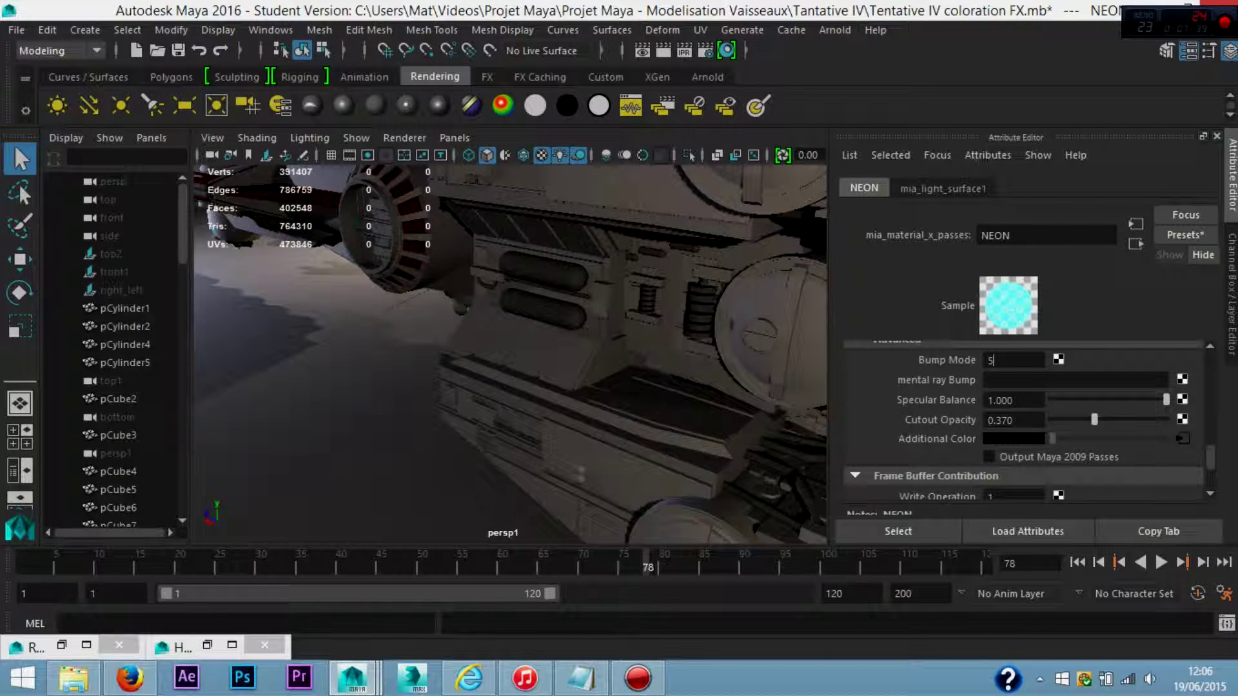
pyautogui.keyDown('alt'); pyautogui.moveTo(580, 474); pyautogui.dragTo(542, 408); pyautogui.keyUp('alt')
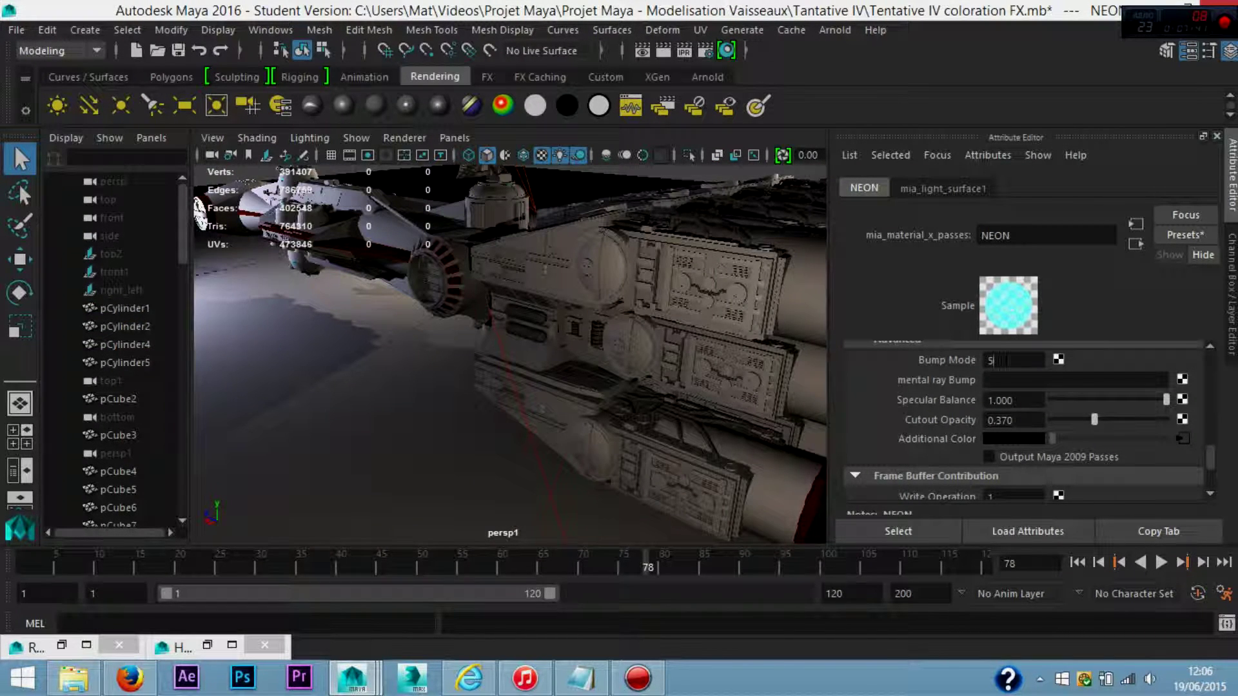